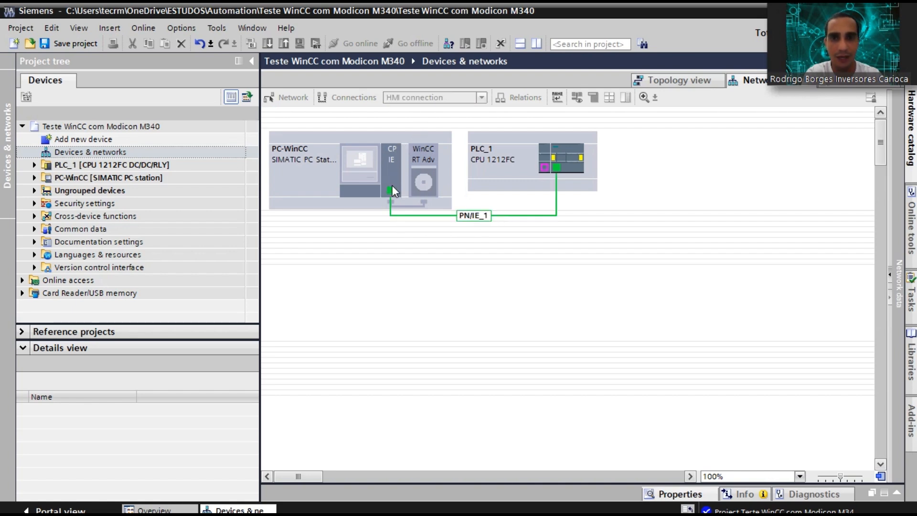
Examine the PC-WinCC station's modules and the PLC_1 CPU in the network view.
{"action": "left_click", "coordinate": [562, 159]}
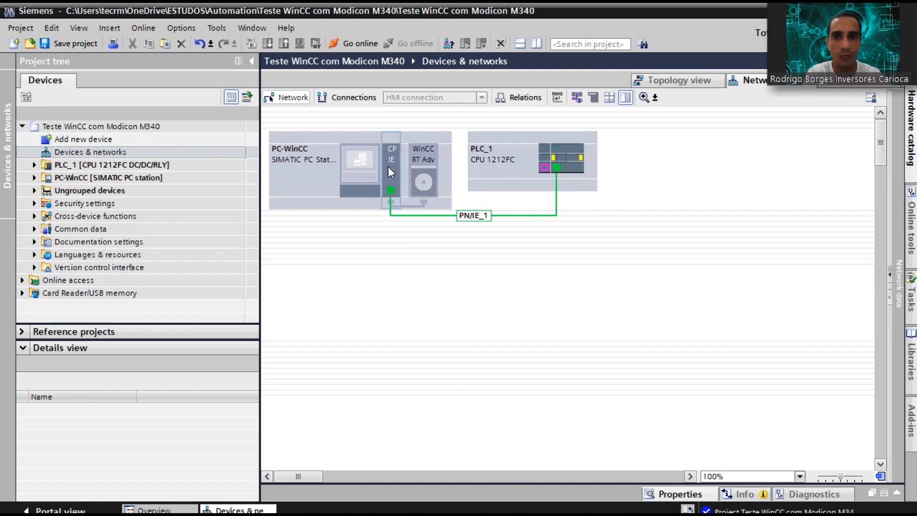
{"action": "left_click", "coordinate": [359, 147]}
{"action": "left_click", "coordinate": [420, 153]}
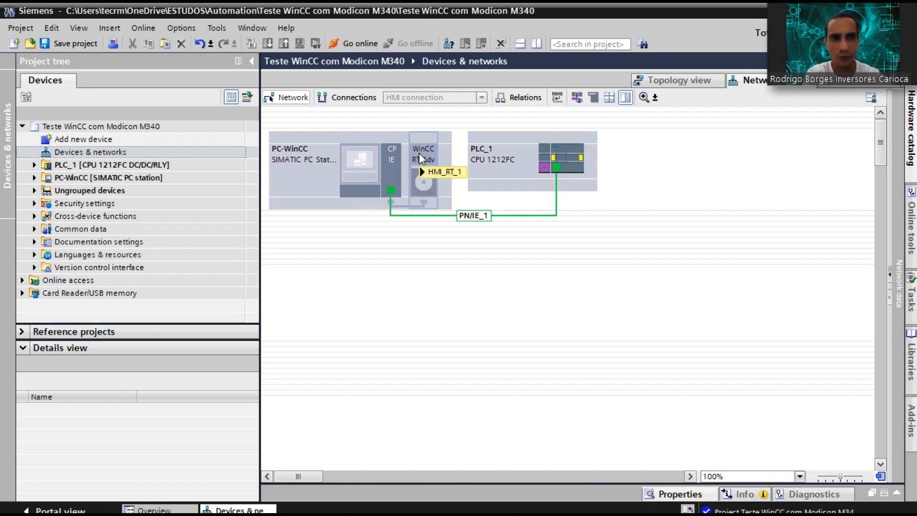
{"action": "left_click", "coordinate": [324, 206]}
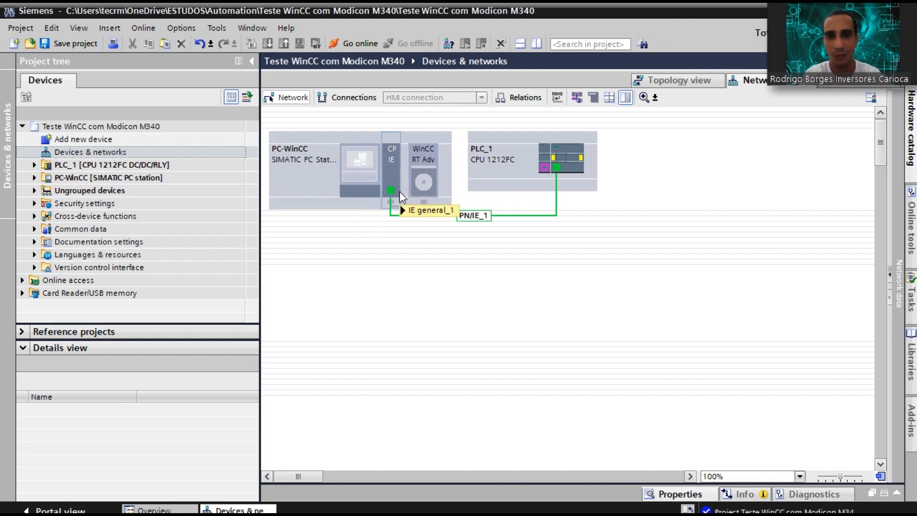
Open the Main [OB1] block from the program blocks of PLC_1.
{"action": "left_click", "coordinate": [34, 166]}
{"action": "left_click", "coordinate": [34, 165]}
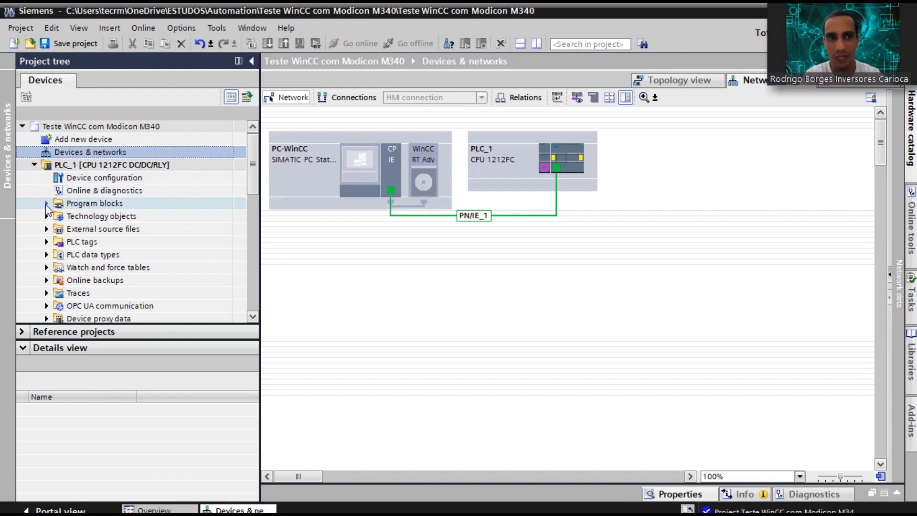
{"action": "left_click", "coordinate": [46, 203]}
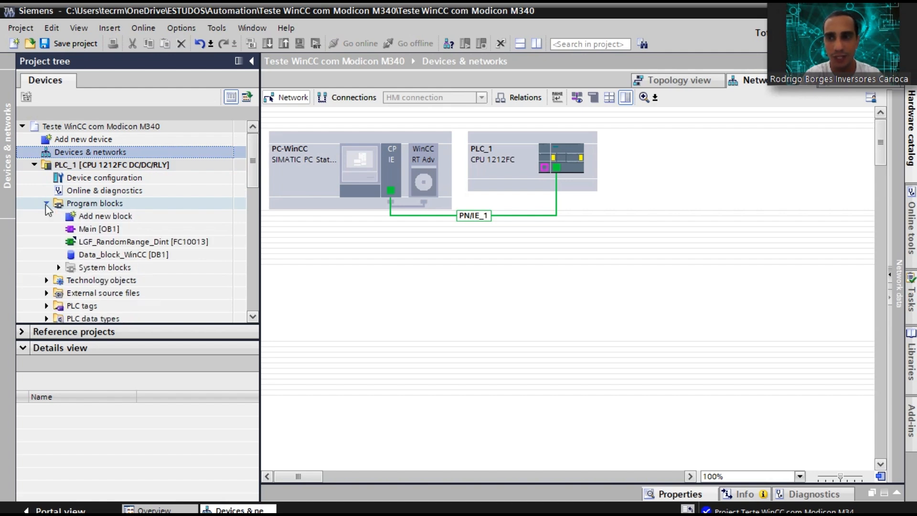
{"action": "left_click", "coordinate": [75, 230]}
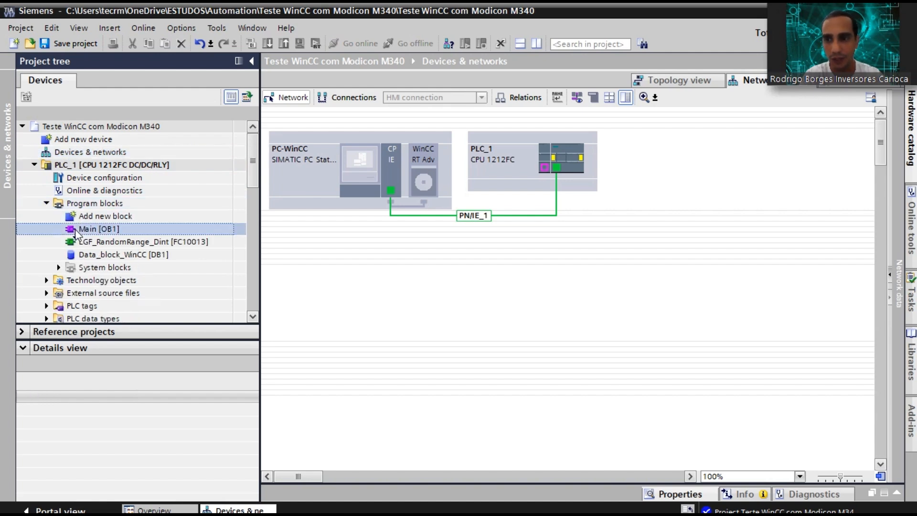
{"action": "double_click", "coordinate": [86, 229]}
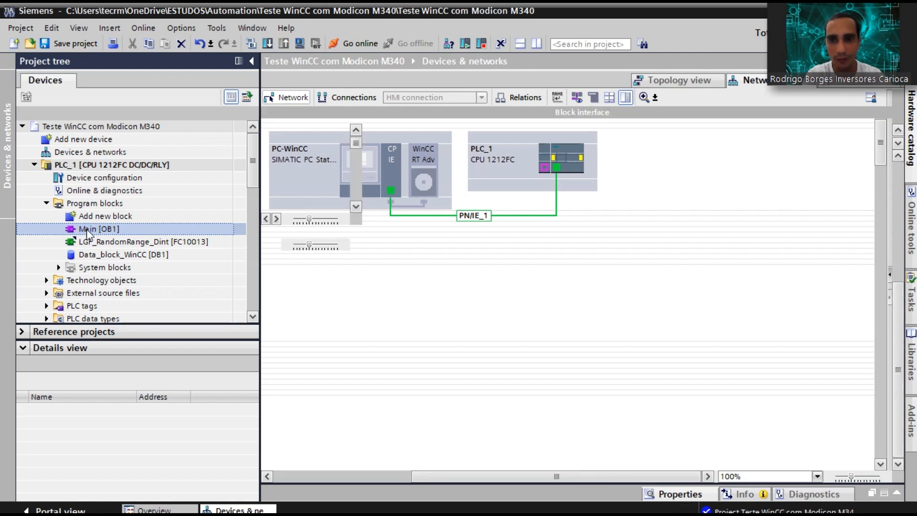
Collapse the project tree and review the LGF_RandomRange_Dint calls in Networks 1 and 2 of Main [OB1].
{"action": "left_click", "coordinate": [255, 61]}
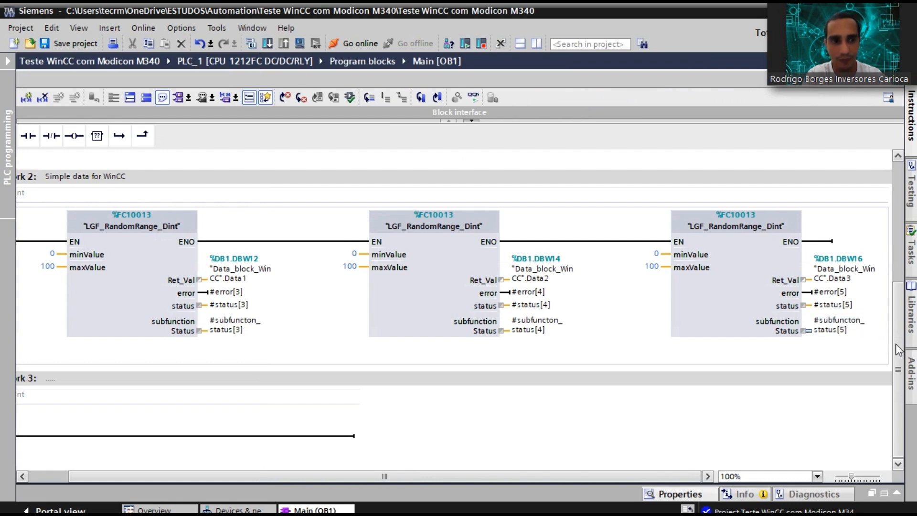
{"action": "scroll", "coordinate": [904, 228], "scroll_direction": "up", "scroll_amount": 5}
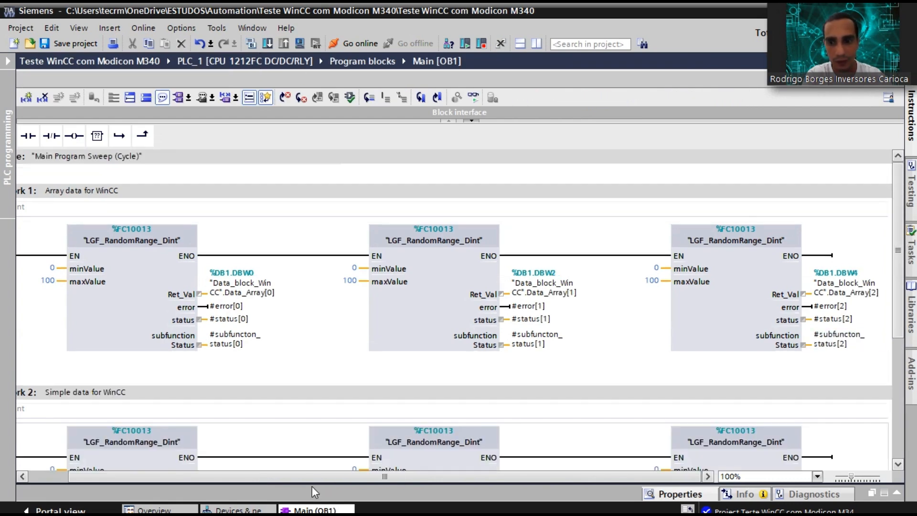
{"action": "scroll", "coordinate": [203, 466], "scroll_direction": "left", "scroll_amount": 3}
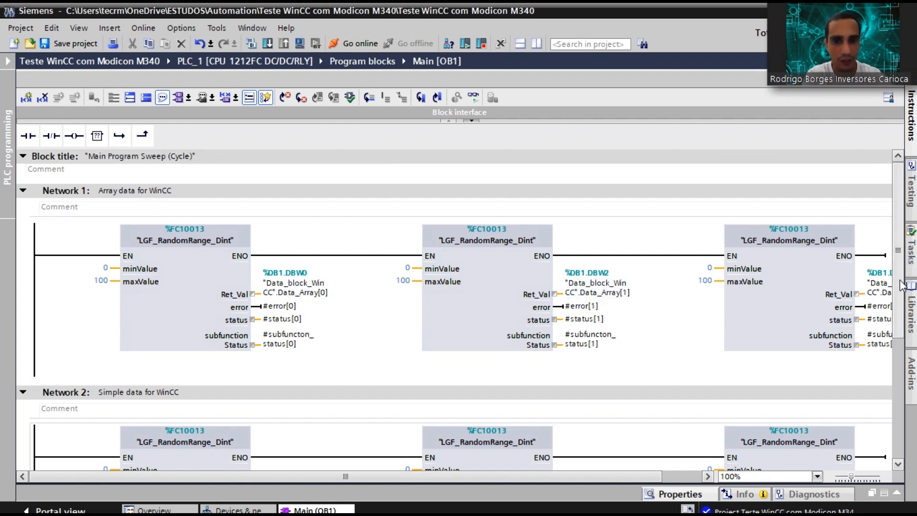
{"action": "scroll", "coordinate": [906, 318], "scroll_direction": "down", "scroll_amount": 1}
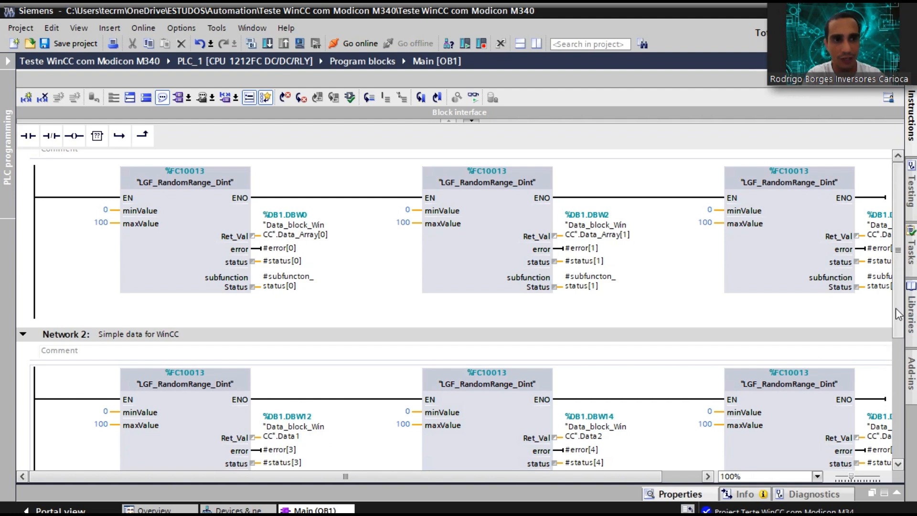
{"action": "scroll", "coordinate": [376, 372], "scroll_direction": "up", "scroll_amount": 2}
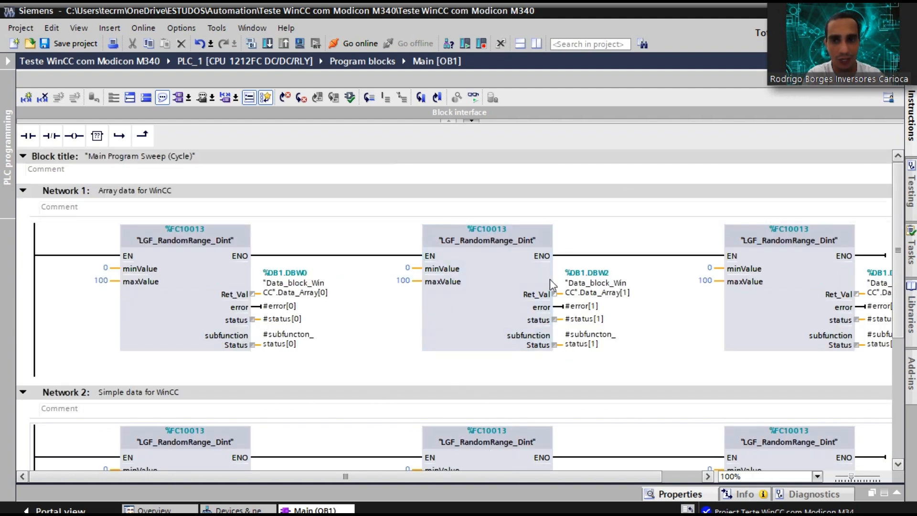
Restore the project tree, open Data_block_WinCC [DB1] and widen its Data type column to show the full array type.
{"action": "left_click", "coordinate": [8, 61]}
{"action": "left_click", "coordinate": [100, 254]}
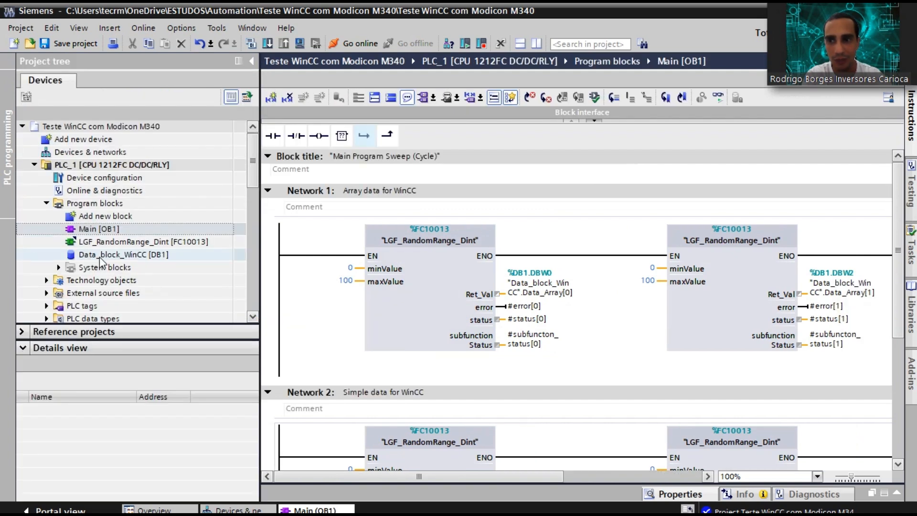
{"action": "double_click", "coordinate": [100, 257]}
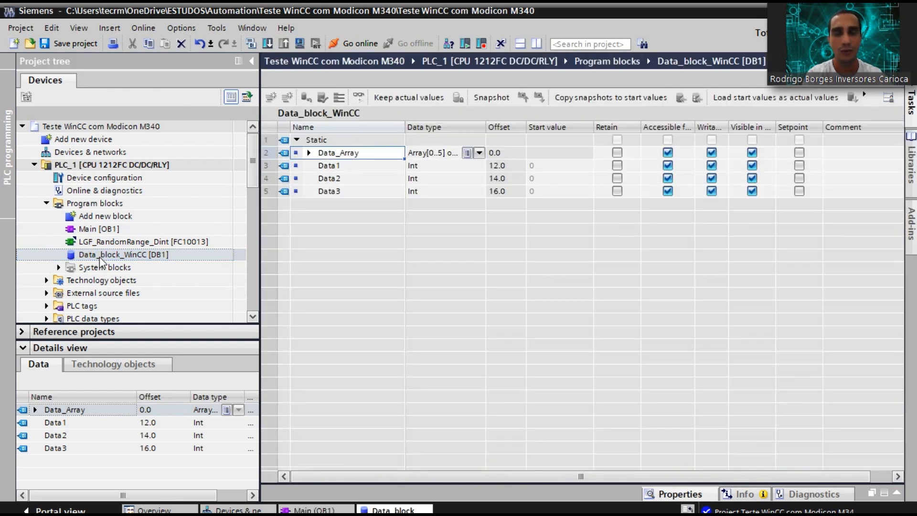
{"action": "left_click_drag", "start_coordinate": [487, 127], "coordinate": [521, 126]}
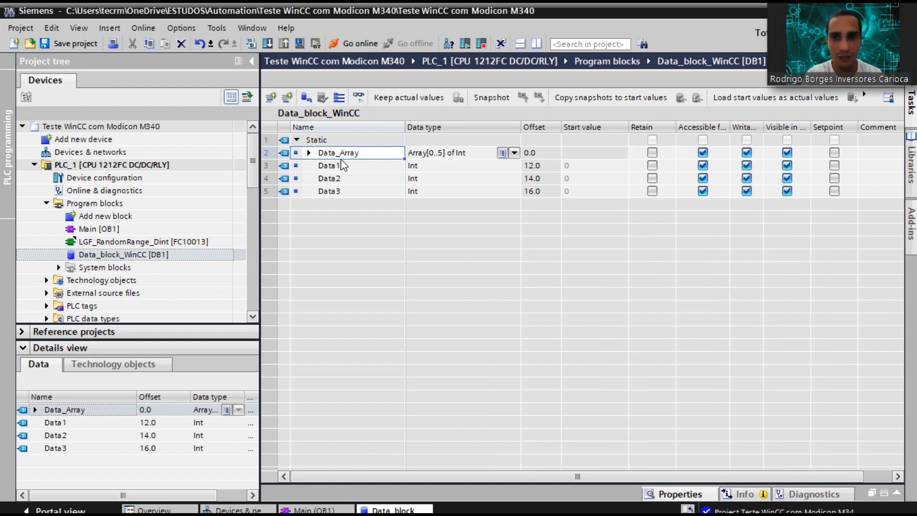
Examine the elements of Data_Array and the single variables Data1, Data2 and Data3 in Data_block_WinCC.
{"action": "left_click", "coordinate": [309, 152]}
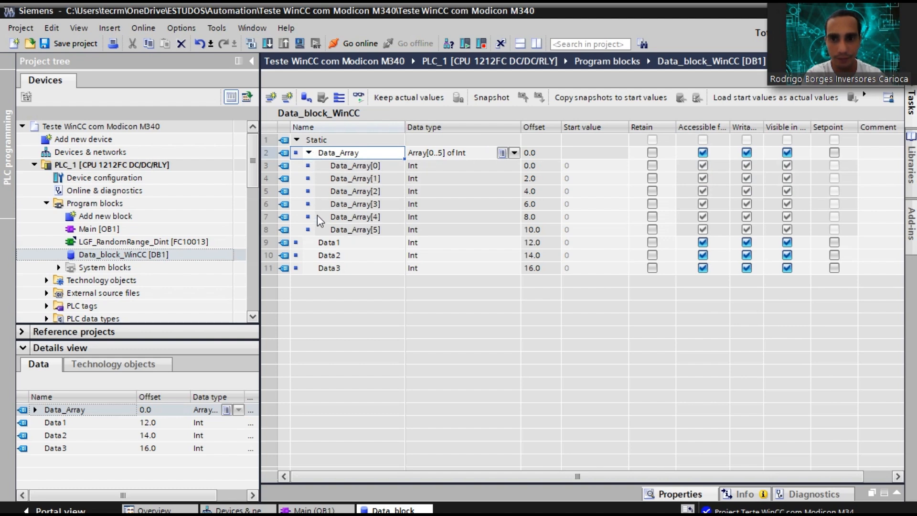
{"action": "left_click", "coordinate": [330, 244]}
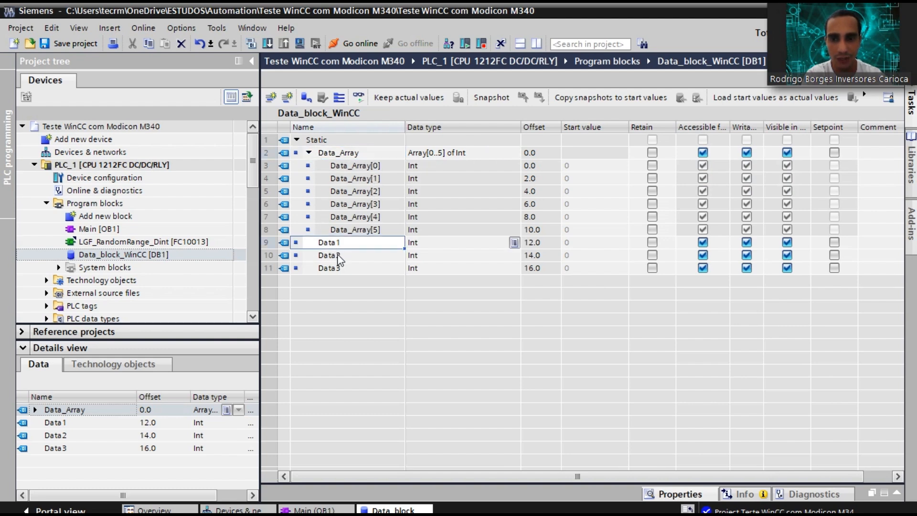
{"action": "left_click", "coordinate": [338, 257]}
{"action": "left_click", "coordinate": [346, 269]}
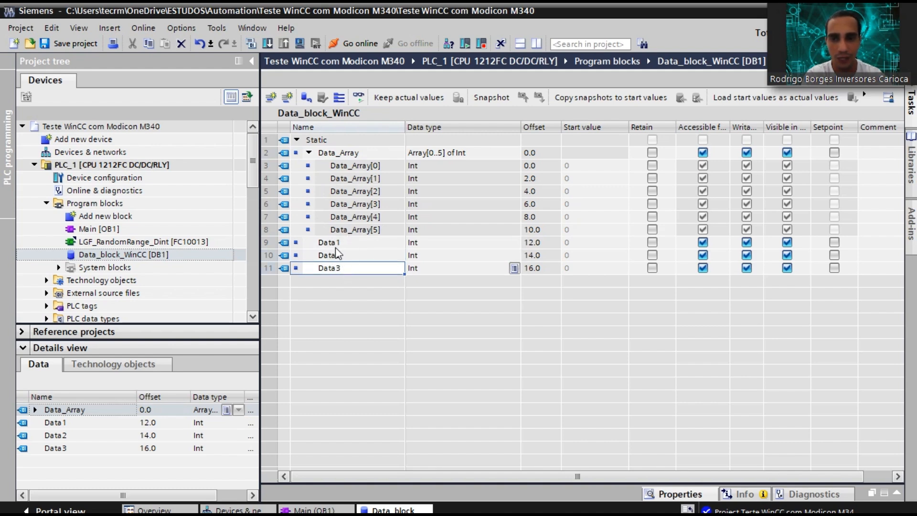
{"action": "left_click", "coordinate": [309, 153]}
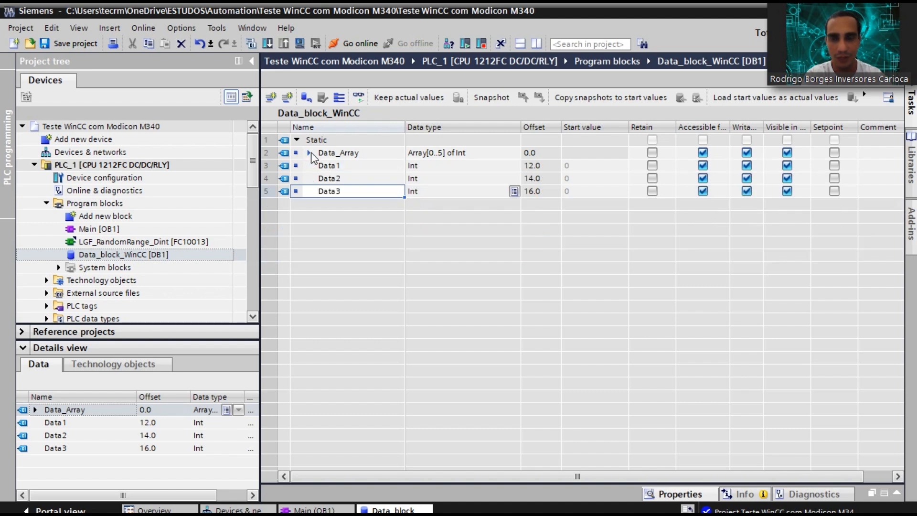
{"action": "left_click", "coordinate": [329, 154]}
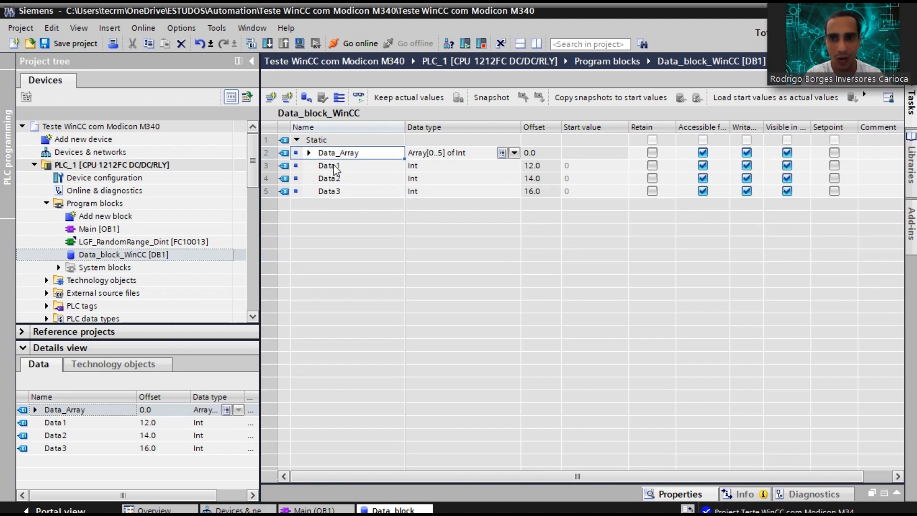
{"action": "left_click", "coordinate": [334, 166]}
{"action": "key", "text": "Down"}
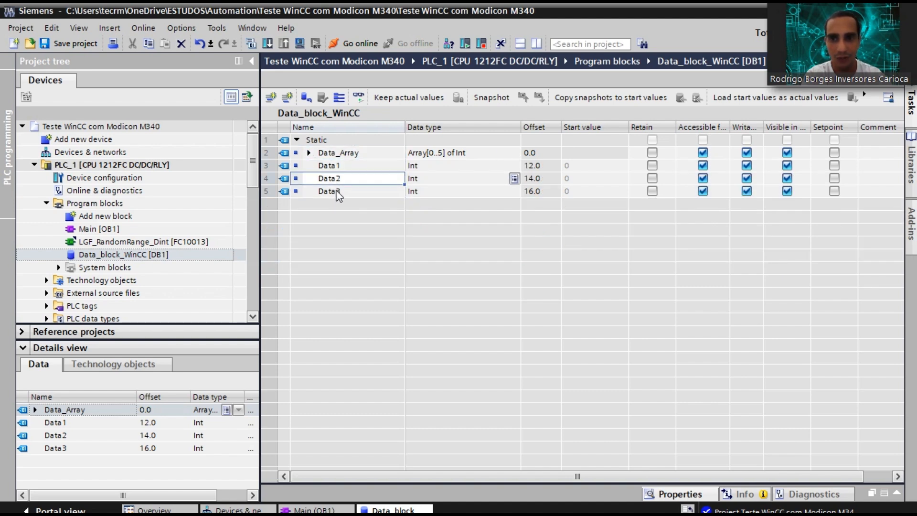
{"action": "left_click", "coordinate": [338, 193]}
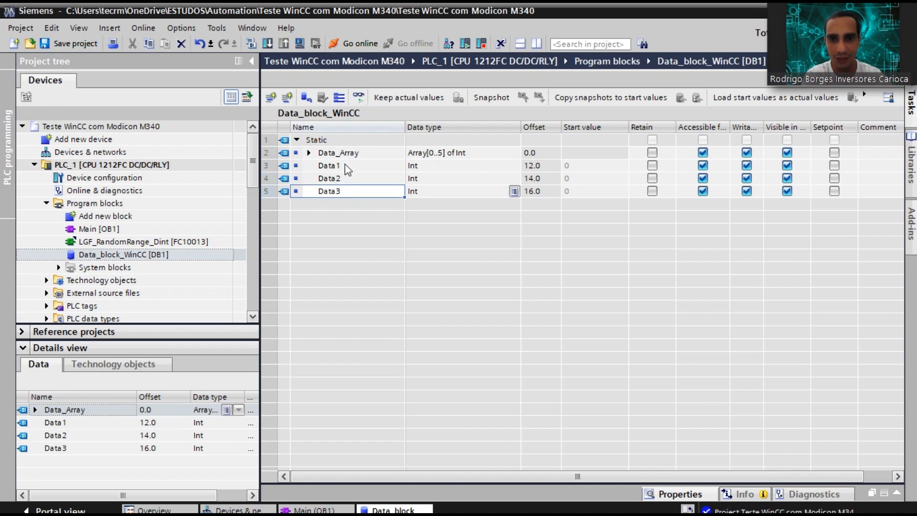
{"action": "left_click", "coordinate": [308, 152]}
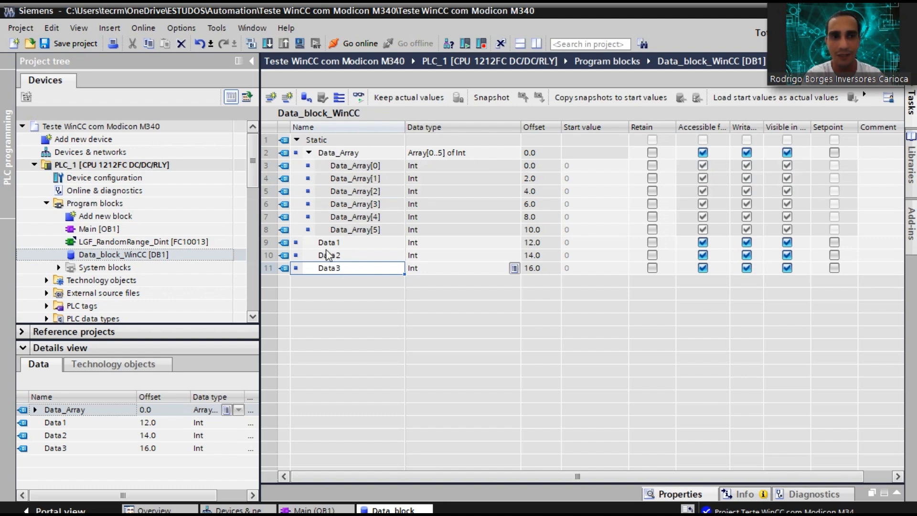
{"action": "left_click", "coordinate": [309, 153]}
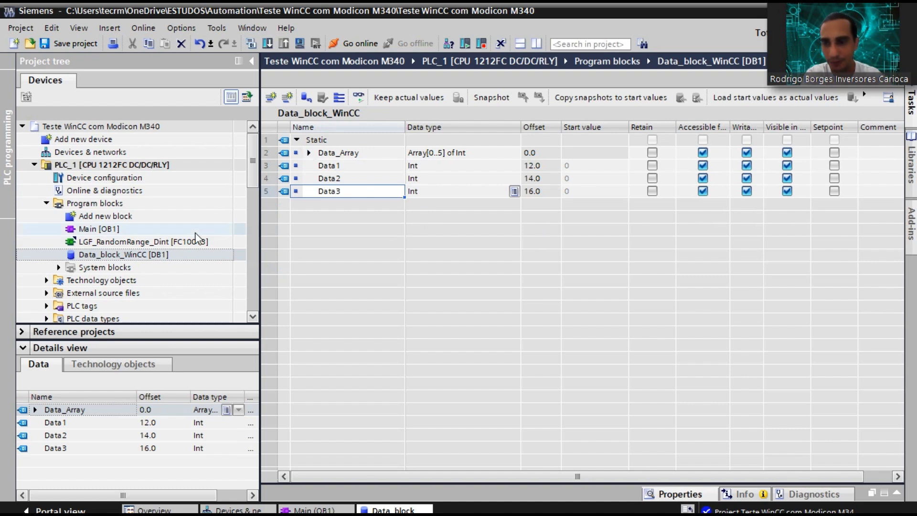
{"action": "left_click", "coordinate": [309, 153]}
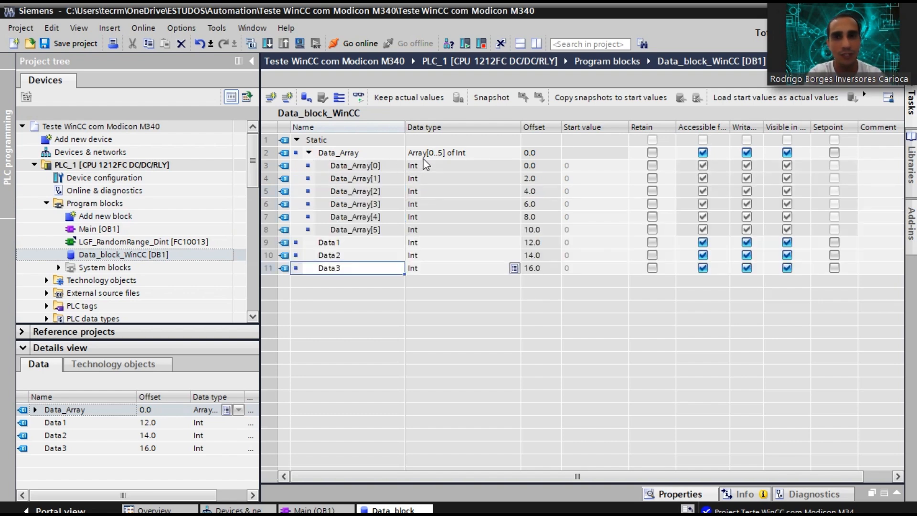
{"action": "left_click", "coordinate": [309, 153]}
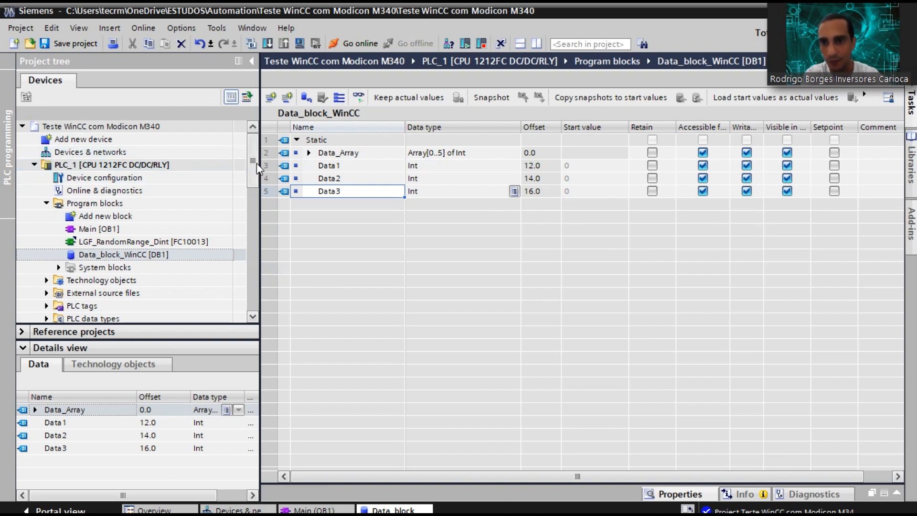
Open the COM_S71200 screen of HMI_RT_1 under the PC-WinCC station.
{"action": "left_click_drag", "start_coordinate": [254, 168], "coordinate": [260, 234]}
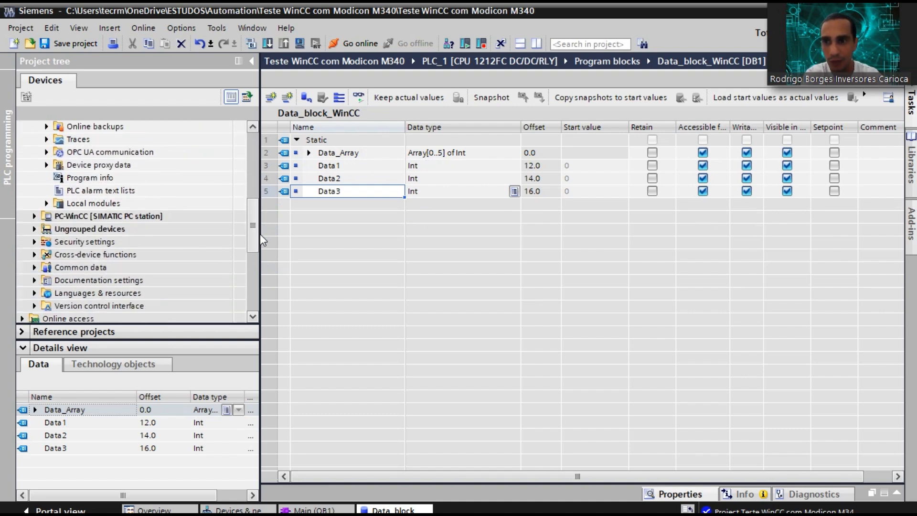
{"action": "left_click", "coordinate": [35, 217]}
{"action": "left_click_drag", "start_coordinate": [250, 199], "coordinate": [251, 222]}
{"action": "left_click", "coordinate": [48, 166]}
{"action": "left_click", "coordinate": [46, 164]}
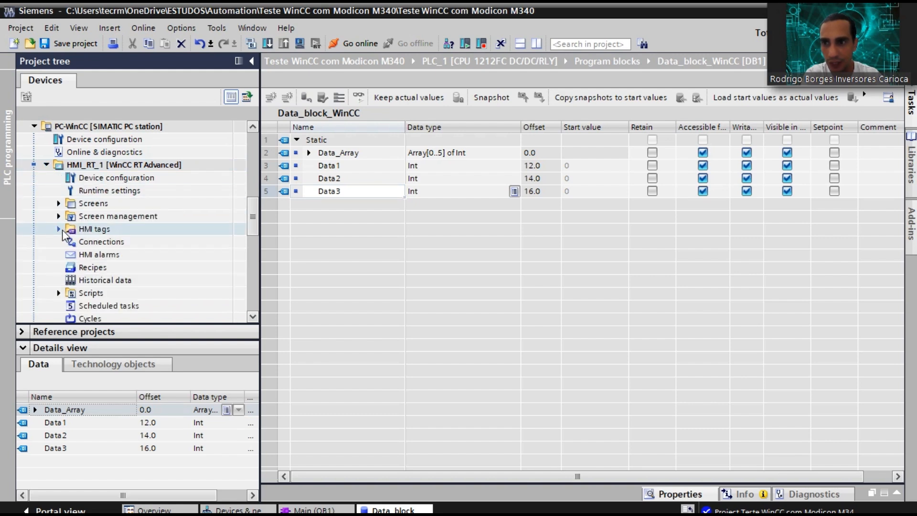
{"action": "left_click", "coordinate": [58, 203]}
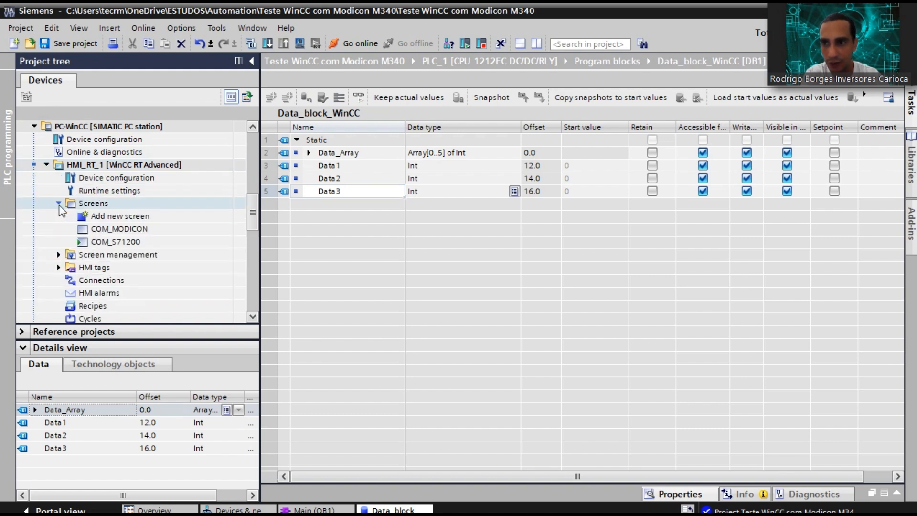
{"action": "left_click", "coordinate": [101, 243]}
{"action": "double_click", "coordinate": [102, 244]}
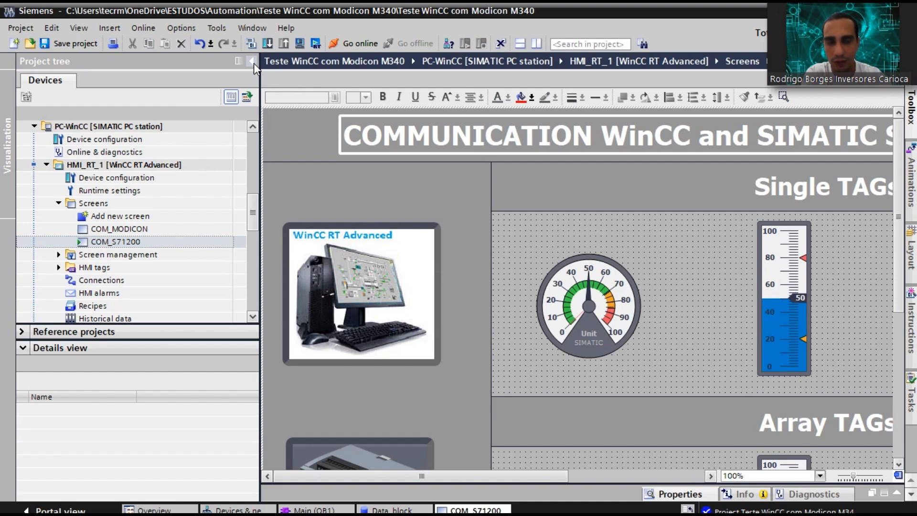
Collapse the project tree and view the whole COM_S71200 screen at 50% zoom.
{"action": "left_click", "coordinate": [252, 60]}
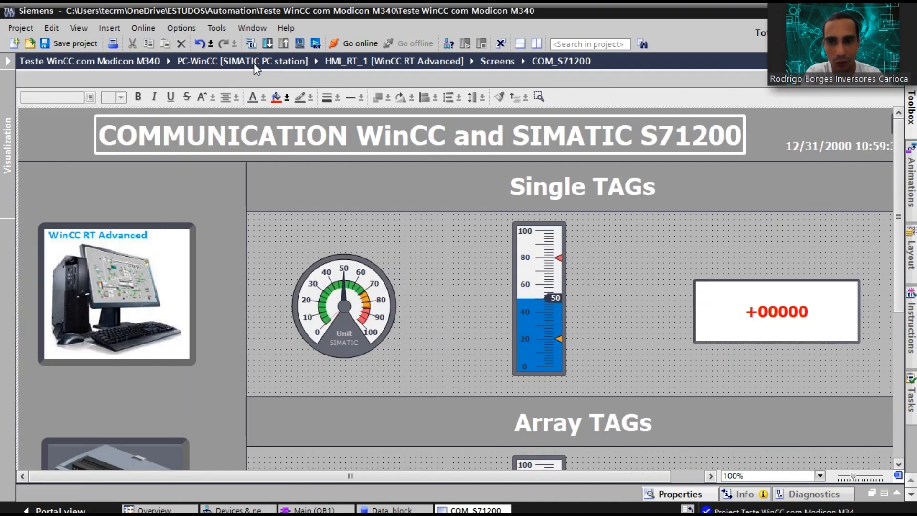
{"action": "left_click", "coordinate": [819, 476]}
{"action": "left_click", "coordinate": [820, 361]}
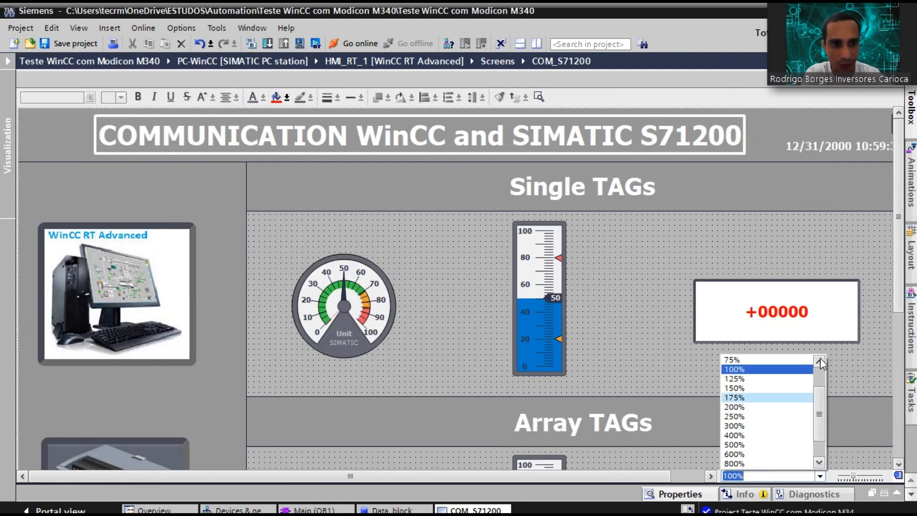
{"action": "left_click", "coordinate": [821, 362]}
{"action": "left_click", "coordinate": [765, 362]}
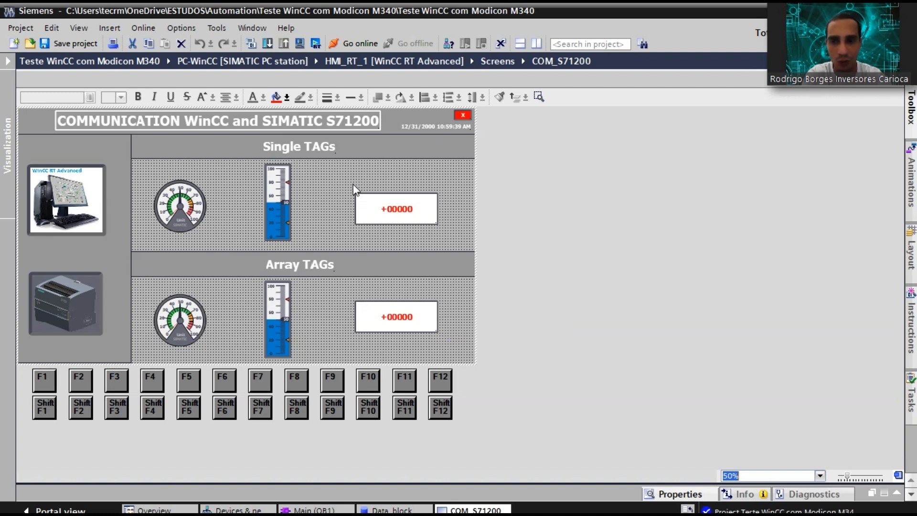
Restore the project tree and open the Connections editor of HMI_RT_1.
{"action": "left_click", "coordinate": [10, 60]}
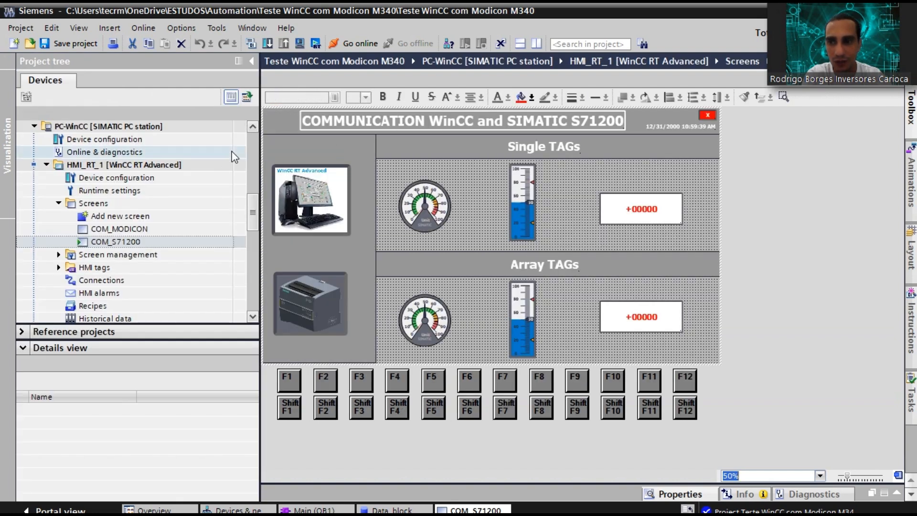
{"action": "left_click_drag", "start_coordinate": [250, 211], "coordinate": [251, 221]}
{"action": "left_click", "coordinate": [110, 231]}
{"action": "double_click", "coordinate": [110, 230]}
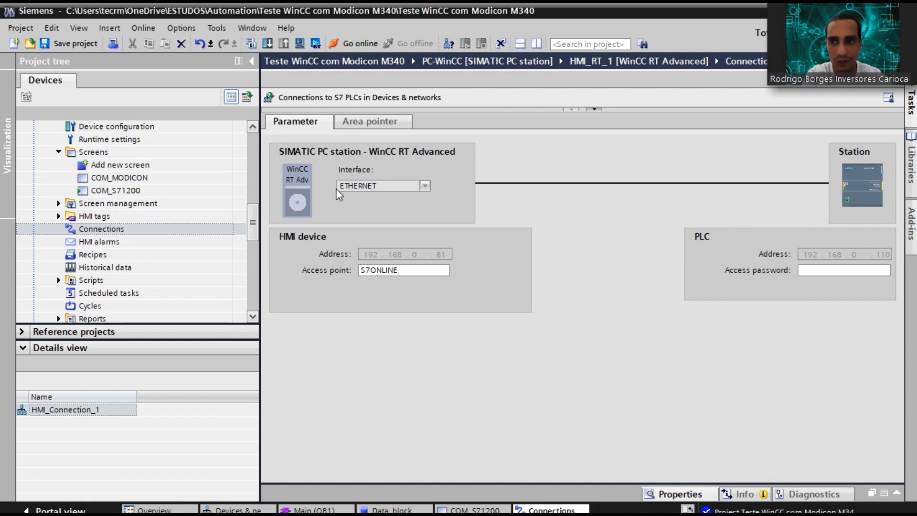
Expand the HMI tags folder of HMI_RT_1 and open the table showing all tags.
{"action": "left_click", "coordinate": [61, 225]}
{"action": "left_click", "coordinate": [58, 216]}
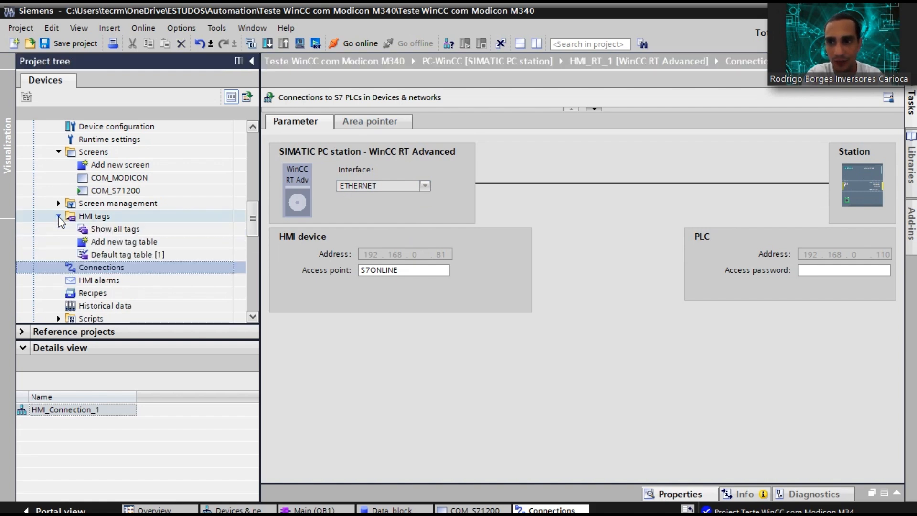
{"action": "left_click", "coordinate": [117, 230]}
{"action": "double_click", "coordinate": [117, 232]}
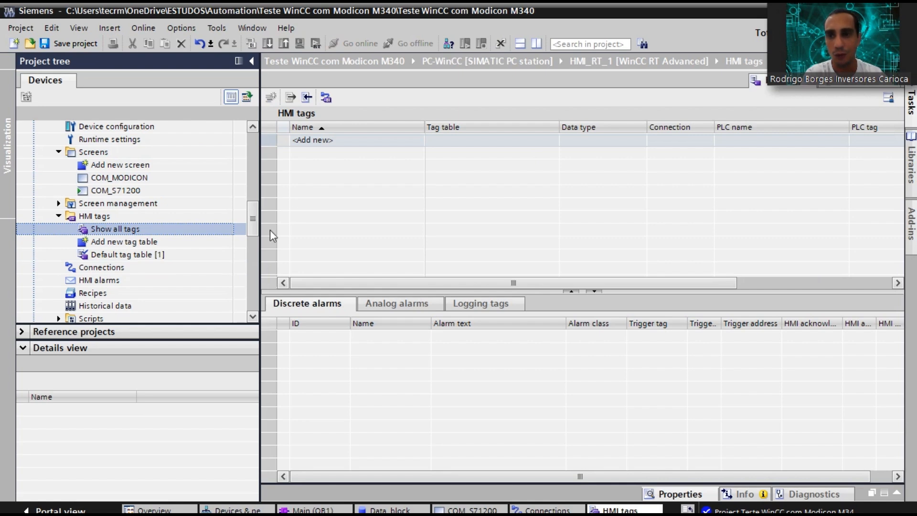
{"action": "left_click_drag", "start_coordinate": [254, 227], "coordinate": [249, 160]}
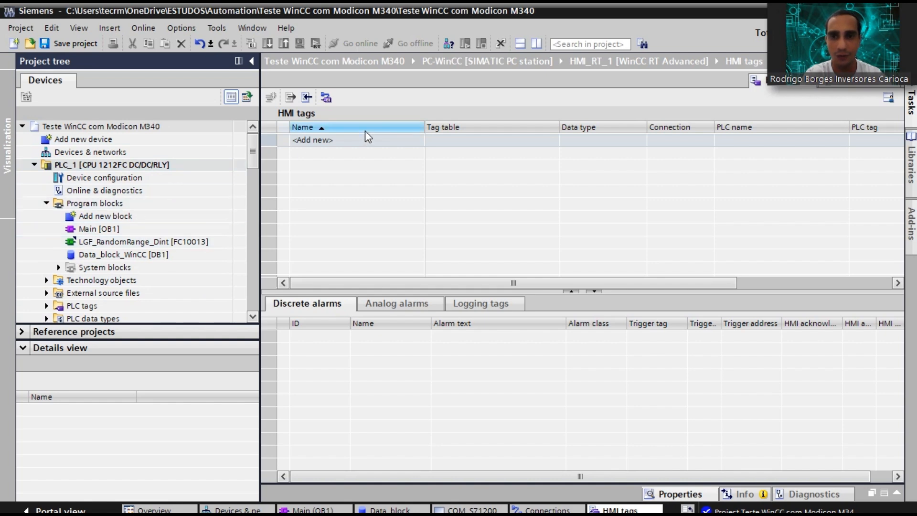
Add two HMI tags named Data1 and Data2 to the default tag table.
{"action": "left_click", "coordinate": [361, 143]}
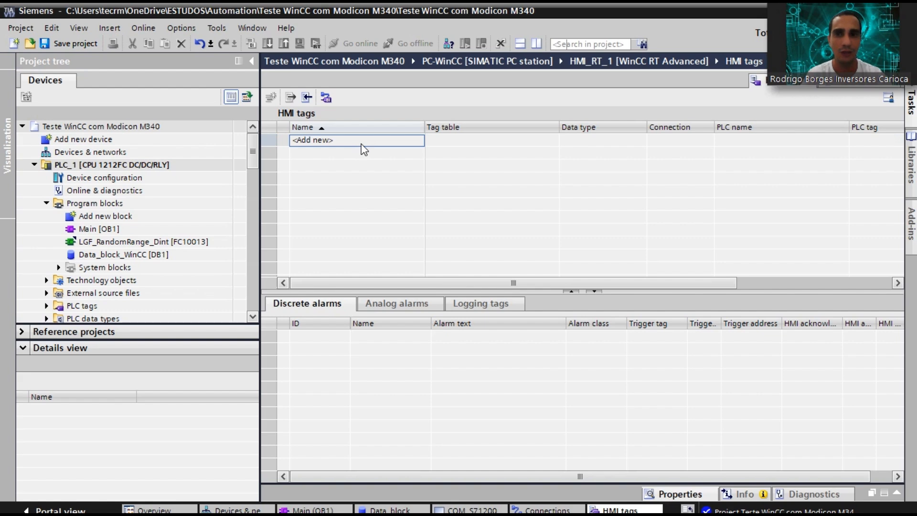
{"action": "left_click", "coordinate": [361, 144]}
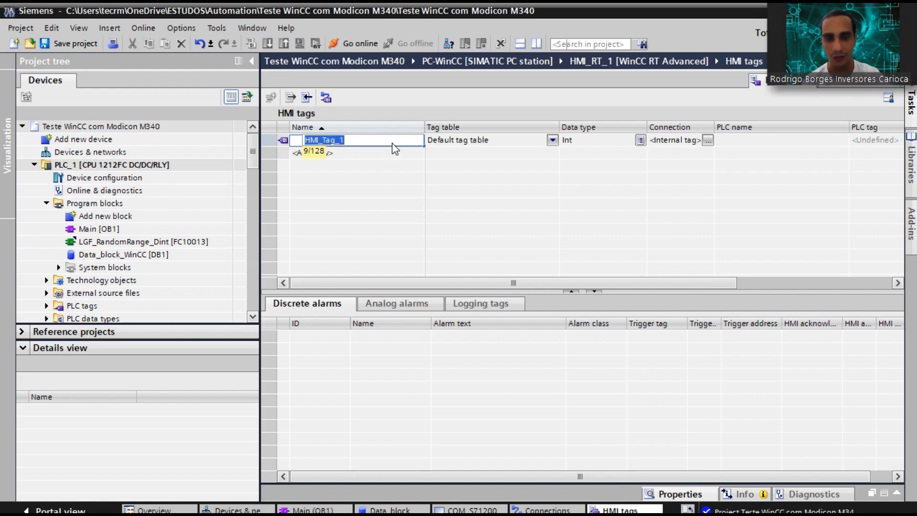
{"action": "type", "text": "Data"}
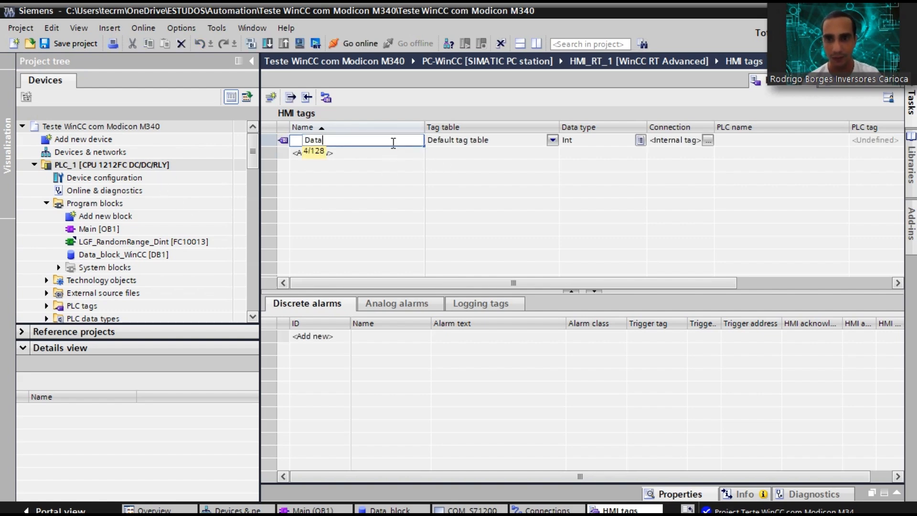
{"action": "type", "text": "1"}
{"action": "key", "text": "Return"}
{"action": "left_click", "coordinate": [394, 152]}
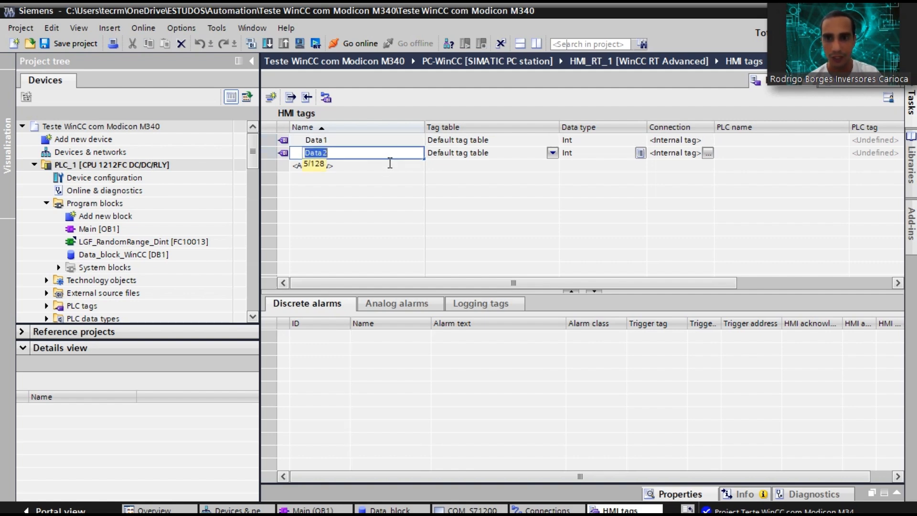
{"action": "key", "text": "Return"}
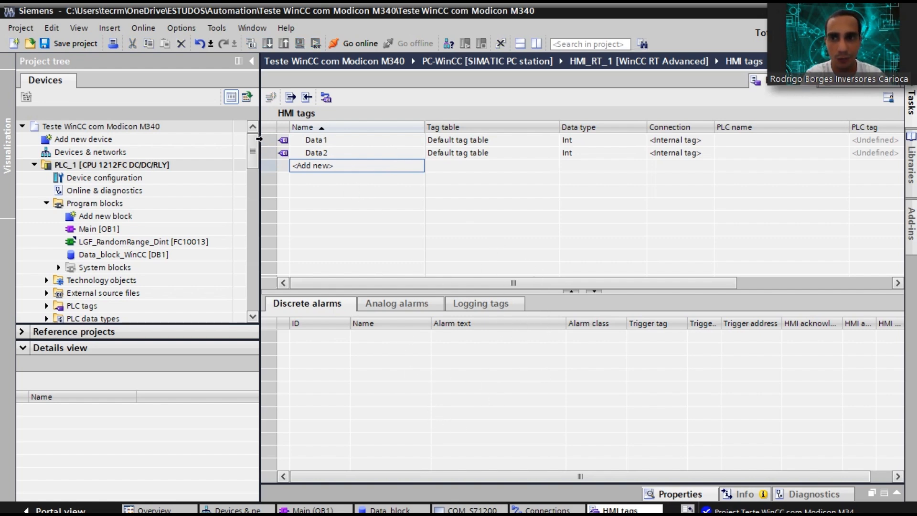
Narrow the project tree and assign HMI_Connection_1 as the connection of the Data1 tag.
{"action": "left_click_drag", "start_coordinate": [259, 140], "coordinate": [186, 148]}
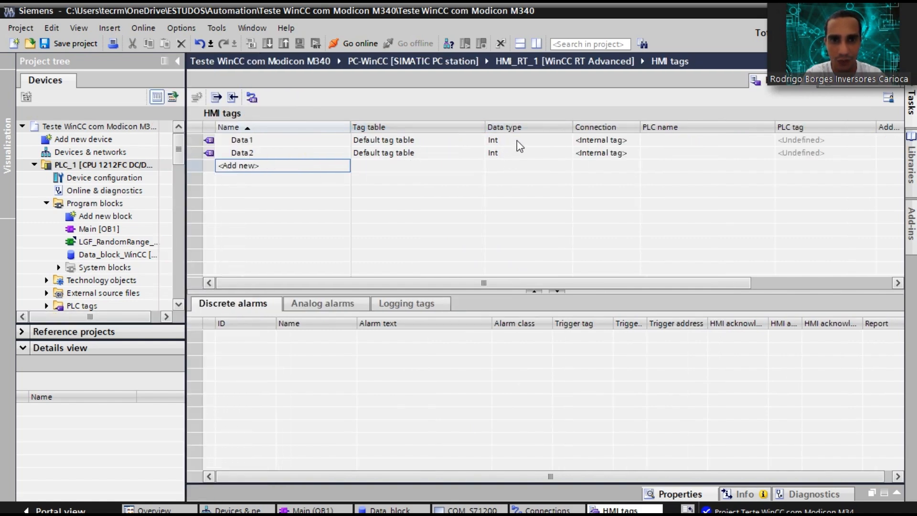
{"action": "left_click", "coordinate": [636, 140]}
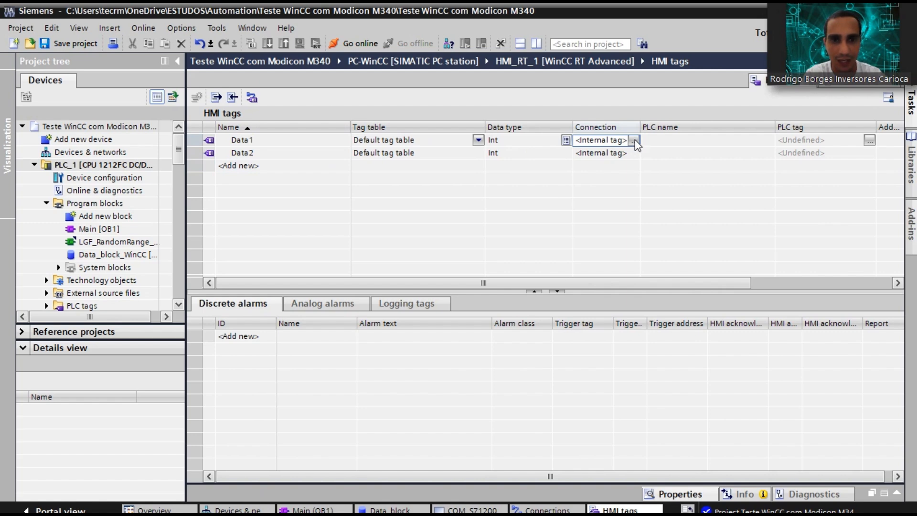
{"action": "left_click", "coordinate": [635, 140]}
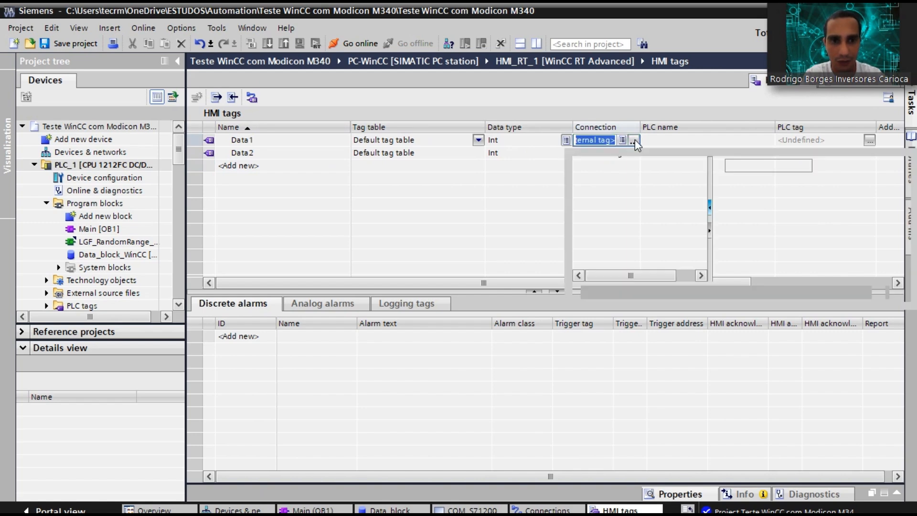
{"action": "left_click", "coordinate": [634, 141]}
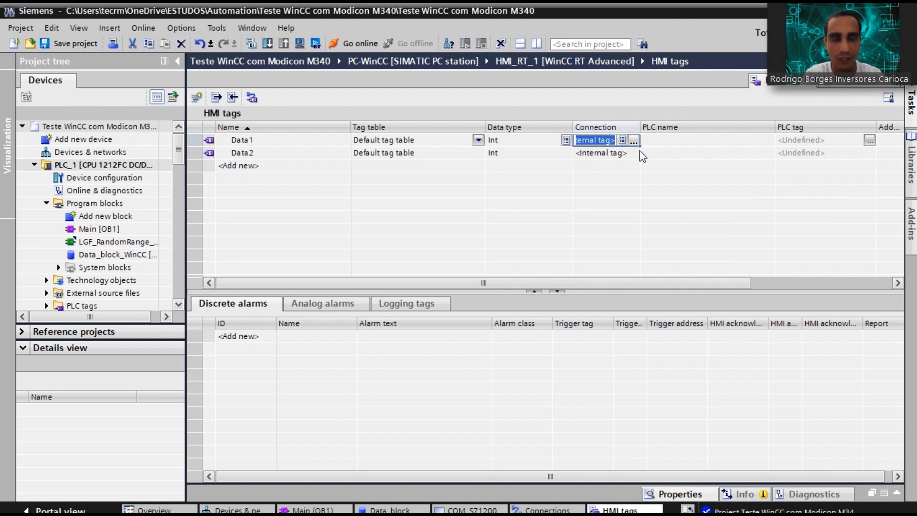
{"action": "left_click", "coordinate": [634, 140]}
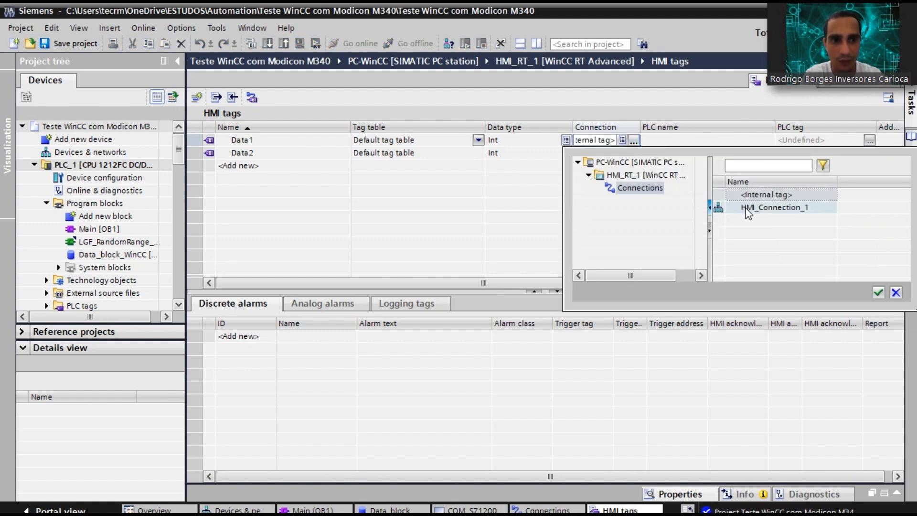
{"action": "double_click", "coordinate": [748, 213]}
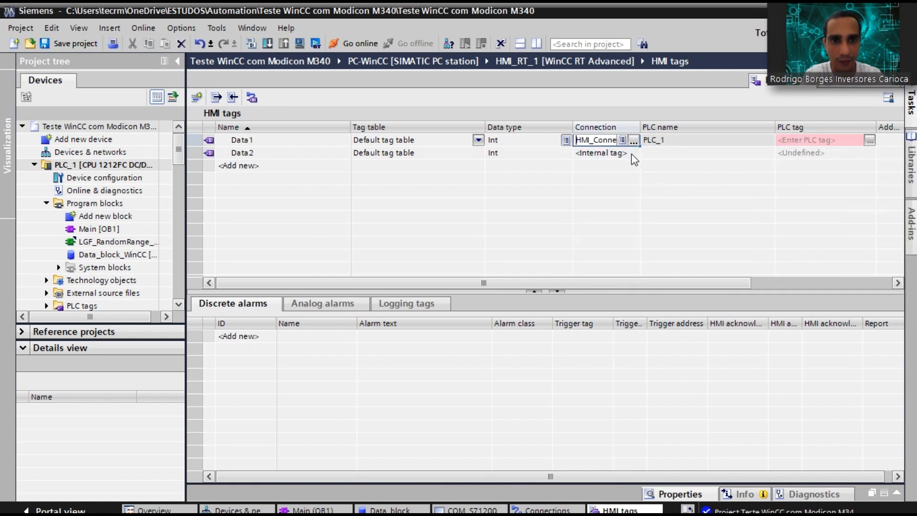
Assign HMI_Connection_1 to the Data2 tag and widen the Connection column to fit the full name.
{"action": "left_click", "coordinate": [631, 154]}
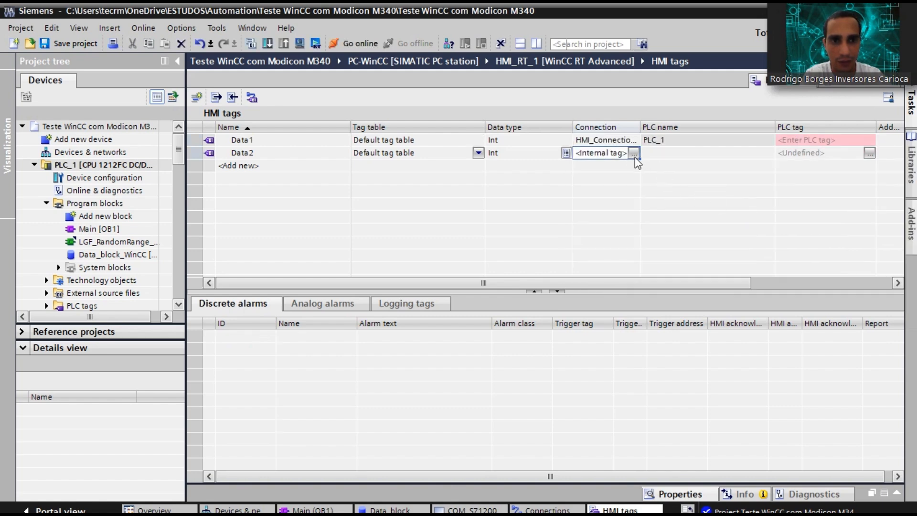
{"action": "left_click", "coordinate": [636, 156]}
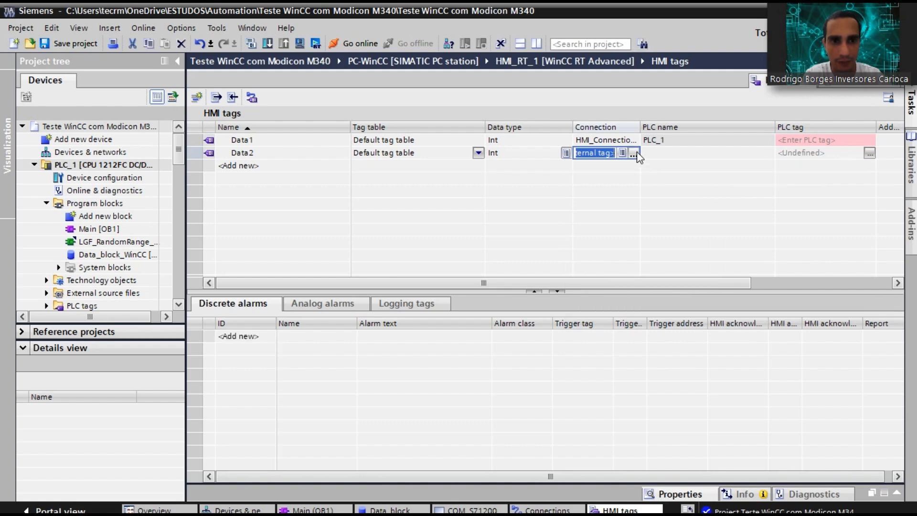
{"action": "left_click", "coordinate": [633, 153]}
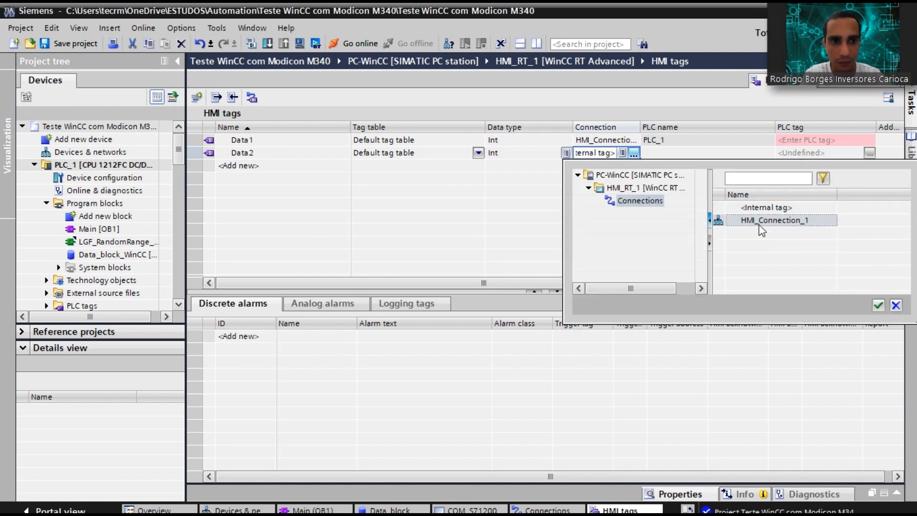
{"action": "double_click", "coordinate": [761, 220]}
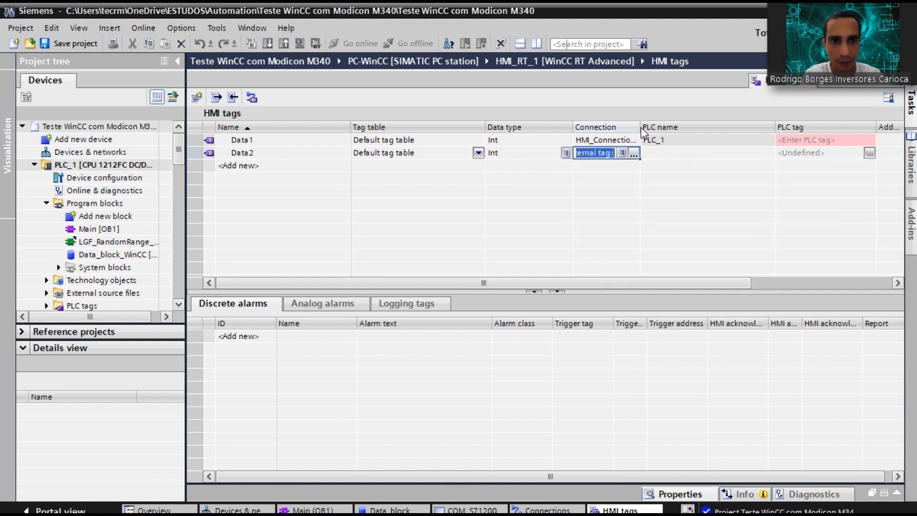
{"action": "left_click_drag", "start_coordinate": [640, 127], "coordinate": [647, 126]}
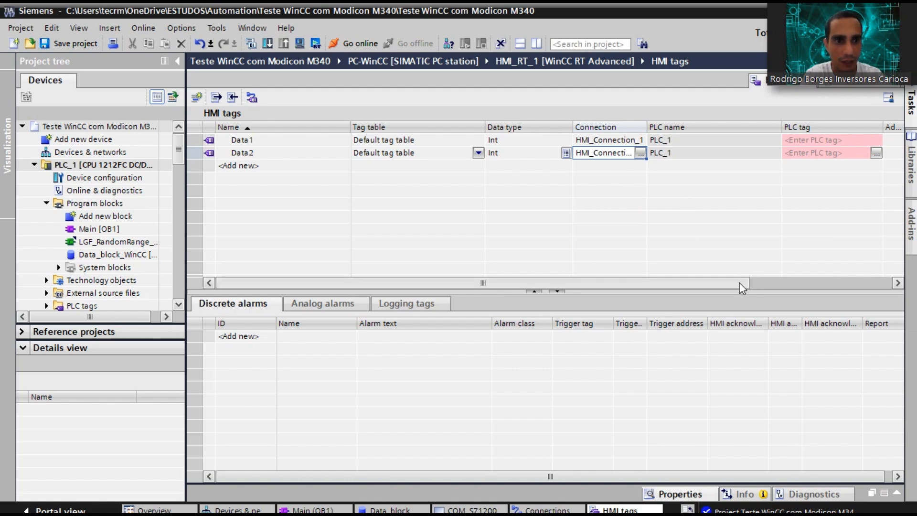
Change the access mode of the Data1 tag from symbolic to absolute access.
{"action": "left_click_drag", "start_coordinate": [735, 282], "coordinate": [803, 281]}
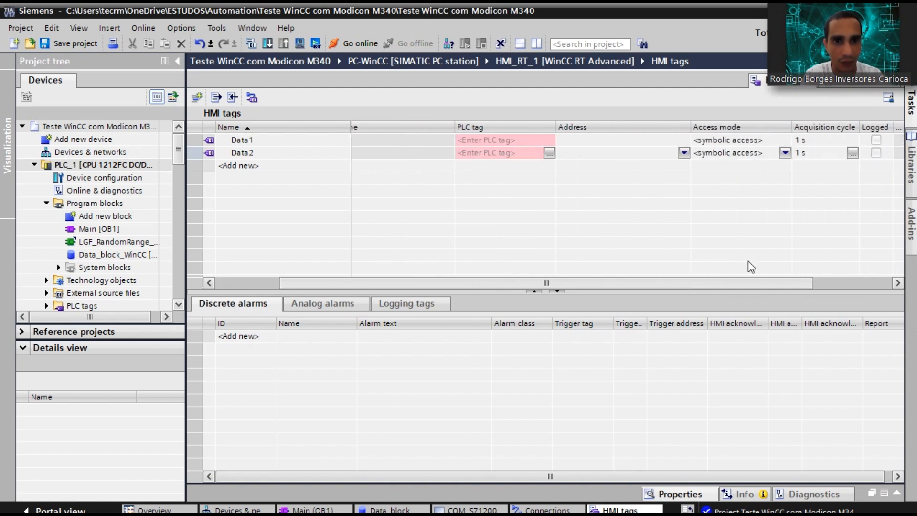
{"action": "left_click", "coordinate": [783, 141]}
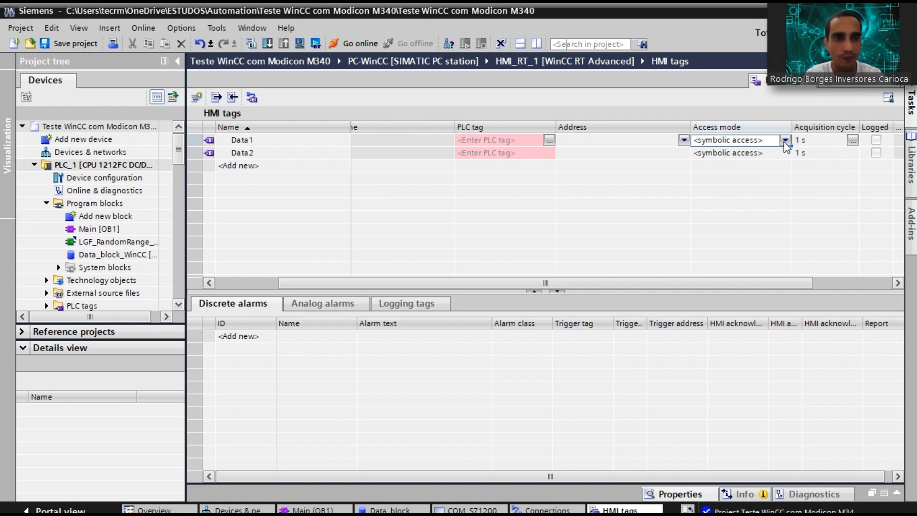
{"action": "left_click", "coordinate": [781, 141]}
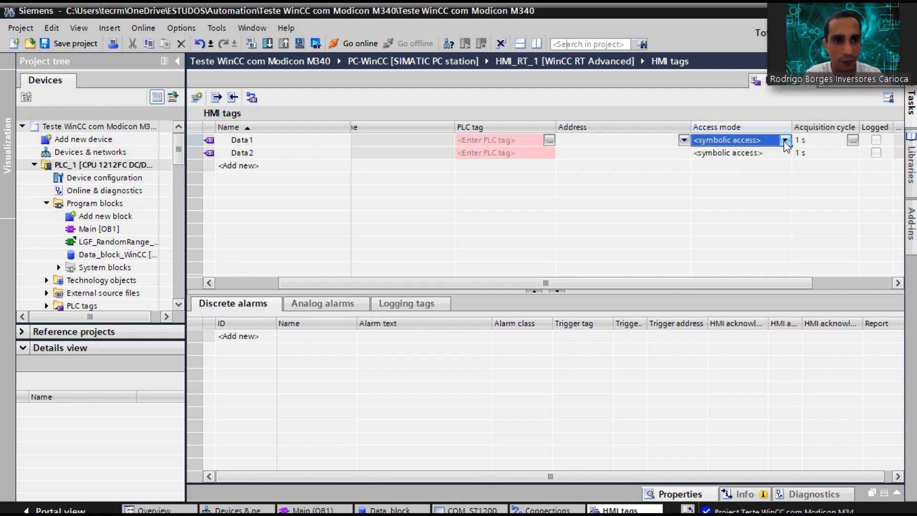
{"action": "left_click", "coordinate": [784, 141]}
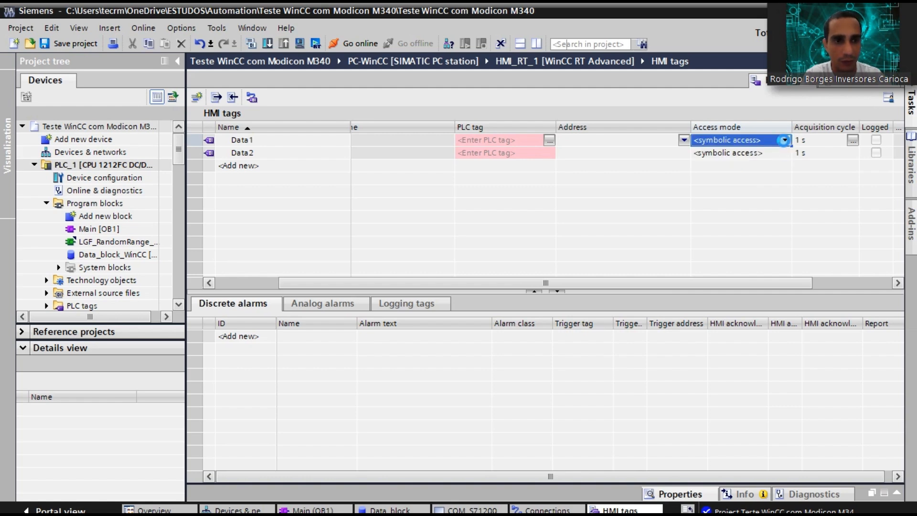
{"action": "left_click", "coordinate": [785, 141]}
{"action": "left_click", "coordinate": [764, 154]}
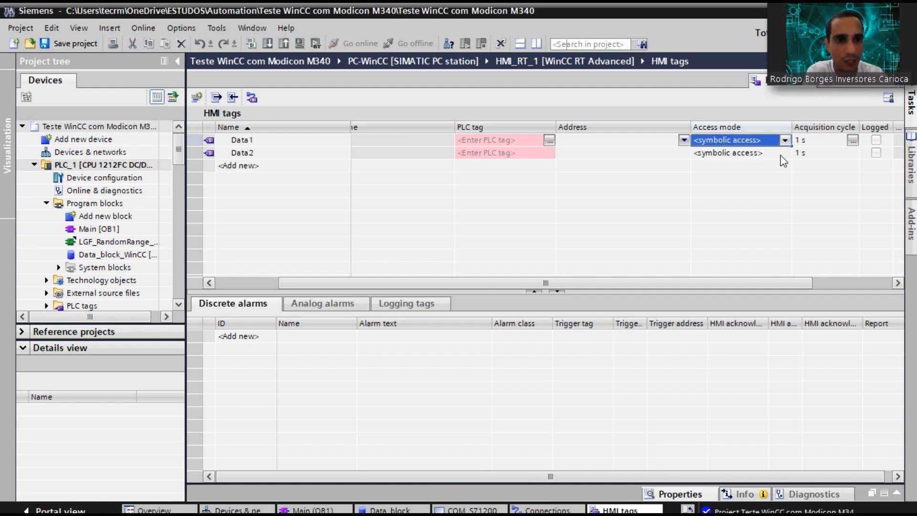
Set the access mode of the Data2 tag to absolute access.
{"action": "left_click", "coordinate": [783, 153]}
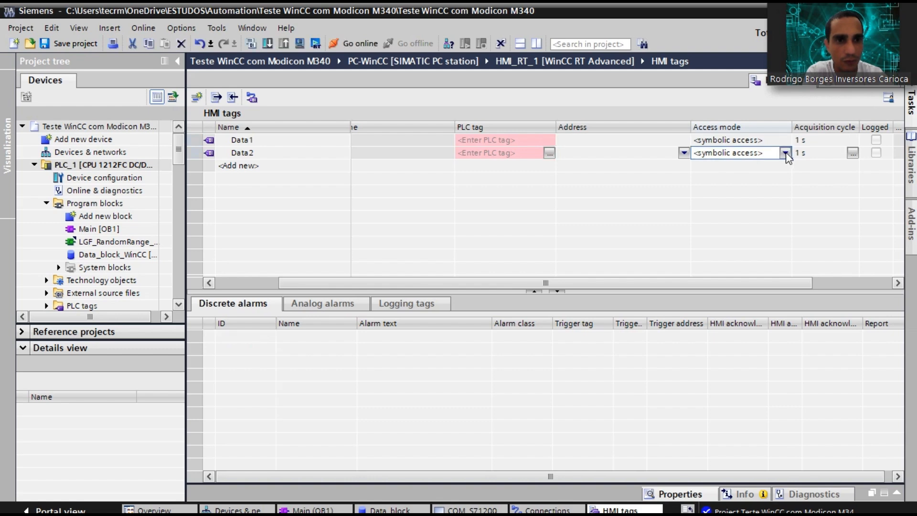
{"action": "left_click", "coordinate": [786, 153]}
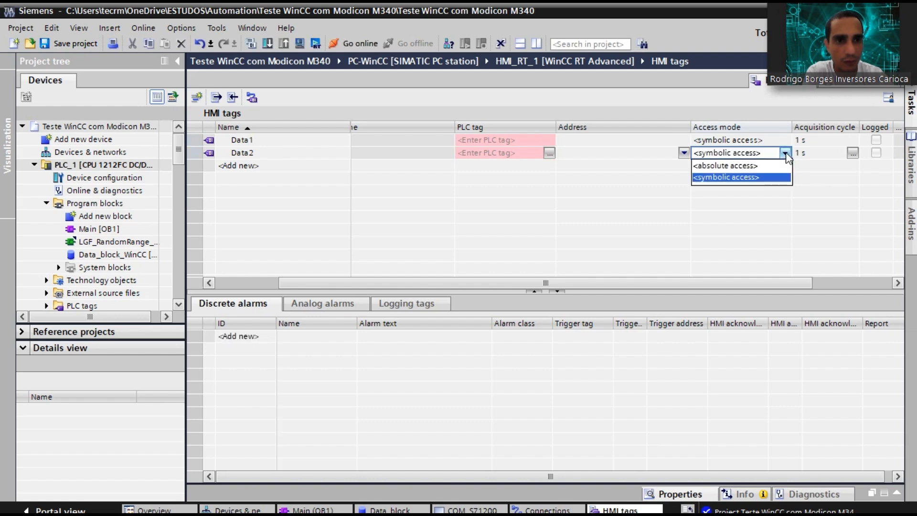
{"action": "left_click", "coordinate": [762, 171]}
{"action": "left_click", "coordinate": [746, 155]}
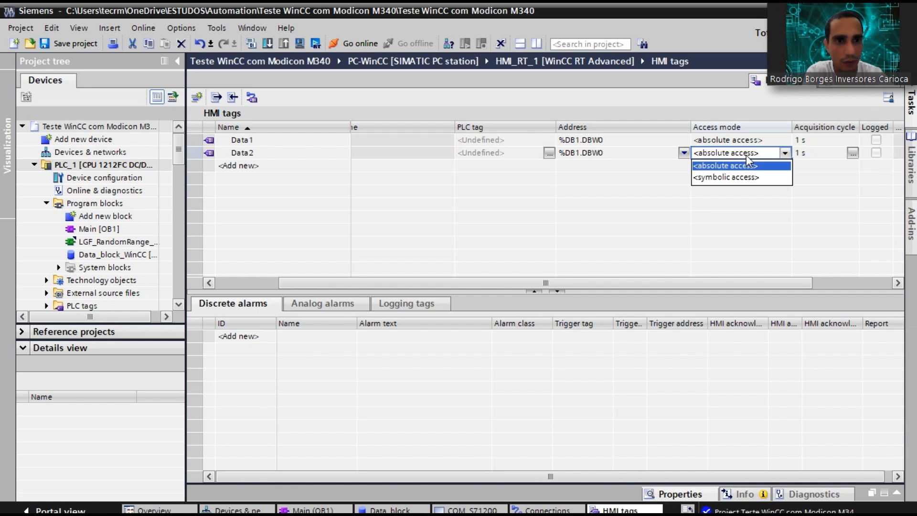
{"action": "left_click", "coordinate": [747, 156]}
{"action": "left_click", "coordinate": [725, 168]}
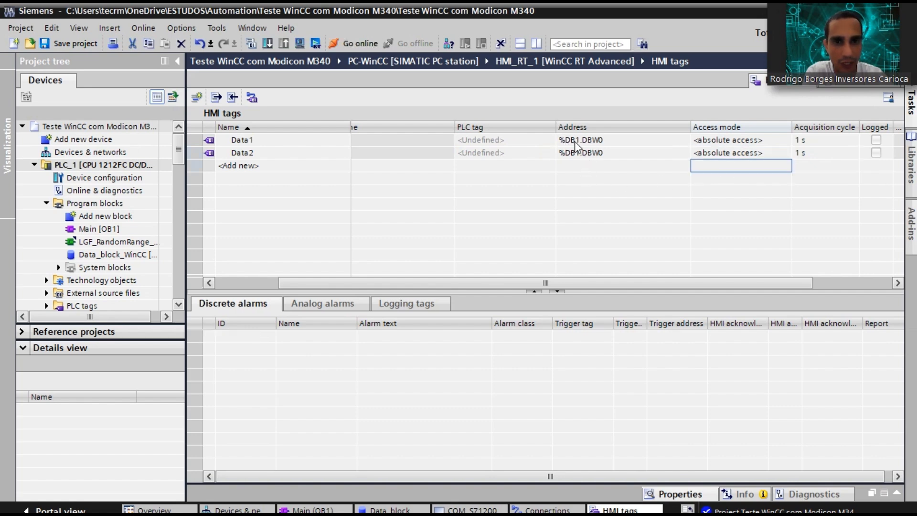
Check the offsets of the single variables in Data_block_WinCC against the HMI tags table.
{"action": "left_click", "coordinate": [410, 509]}
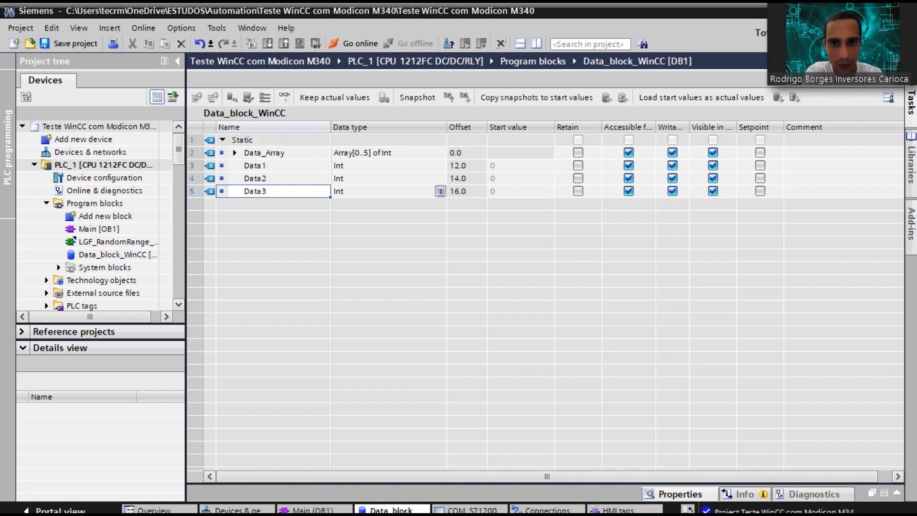
{"action": "left_click", "coordinate": [620, 510]}
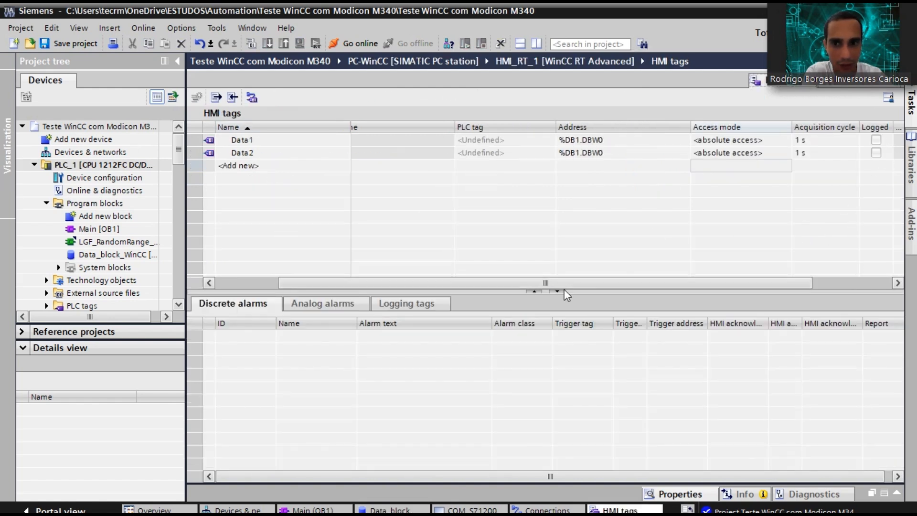
{"action": "left_click_drag", "start_coordinate": [559, 281], "coordinate": [474, 278]}
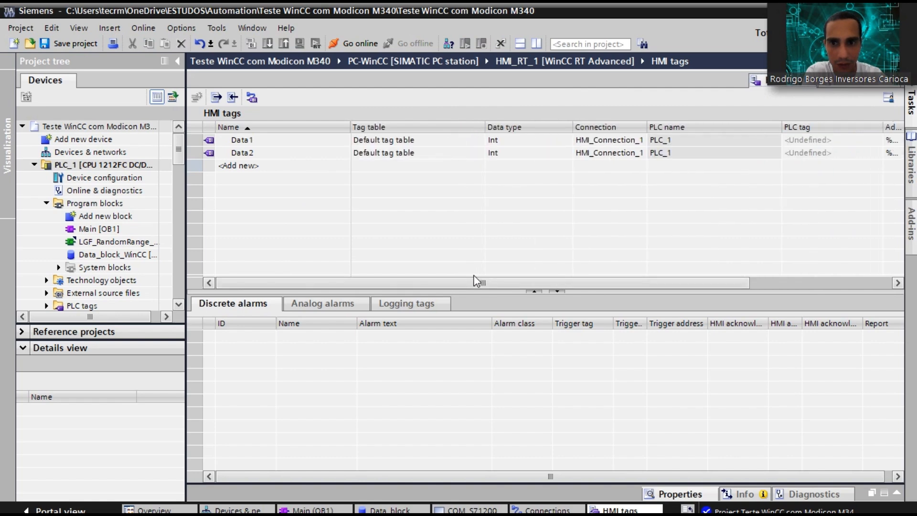
{"action": "left_click", "coordinate": [389, 510]}
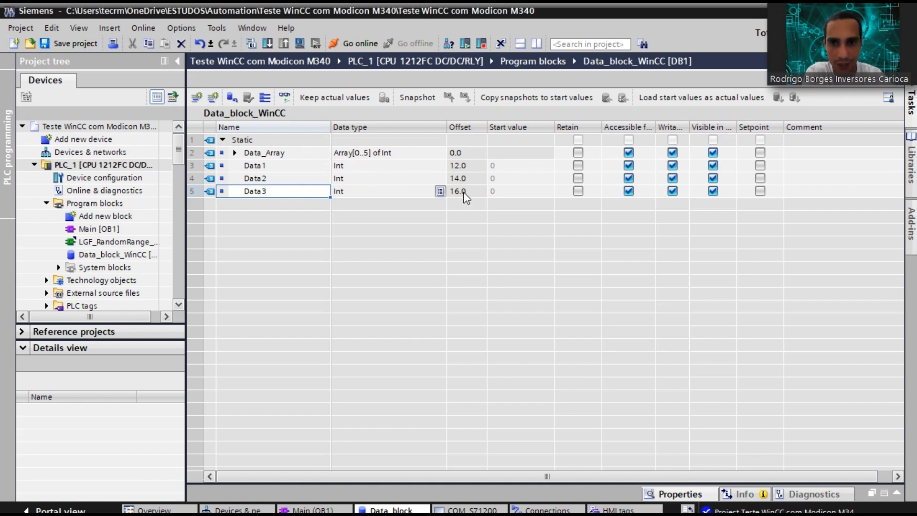
{"action": "left_click", "coordinate": [597, 508]}
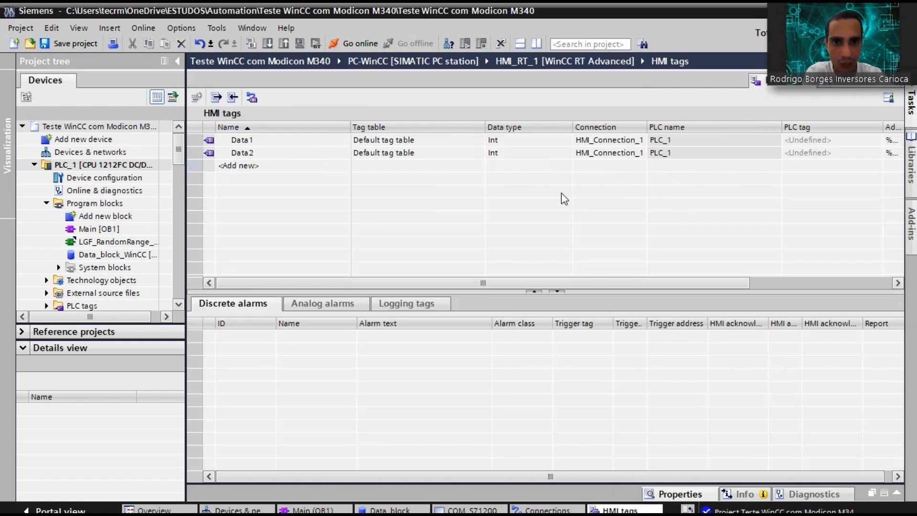
Set the absolute address of the Data1 HMI tag to %DB1.DBW12.
{"action": "left_click_drag", "start_coordinate": [497, 283], "coordinate": [555, 281]}
{"action": "left_click", "coordinate": [683, 138]}
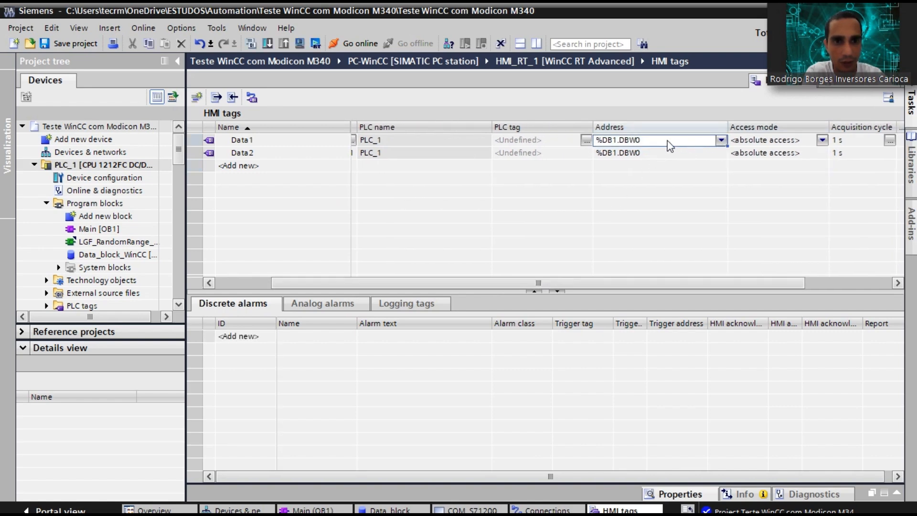
{"action": "left_click", "coordinate": [669, 140]}
{"action": "left_click", "coordinate": [668, 140]}
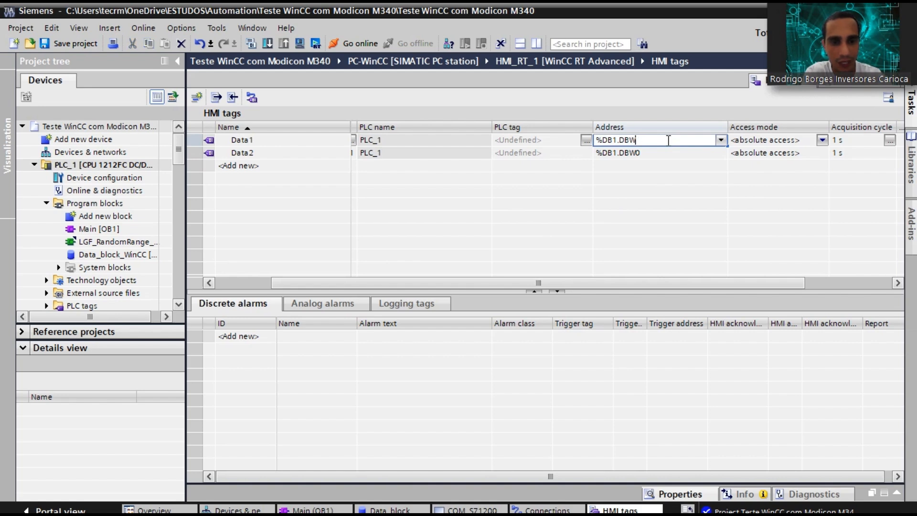
{"action": "type", "text": "12"}
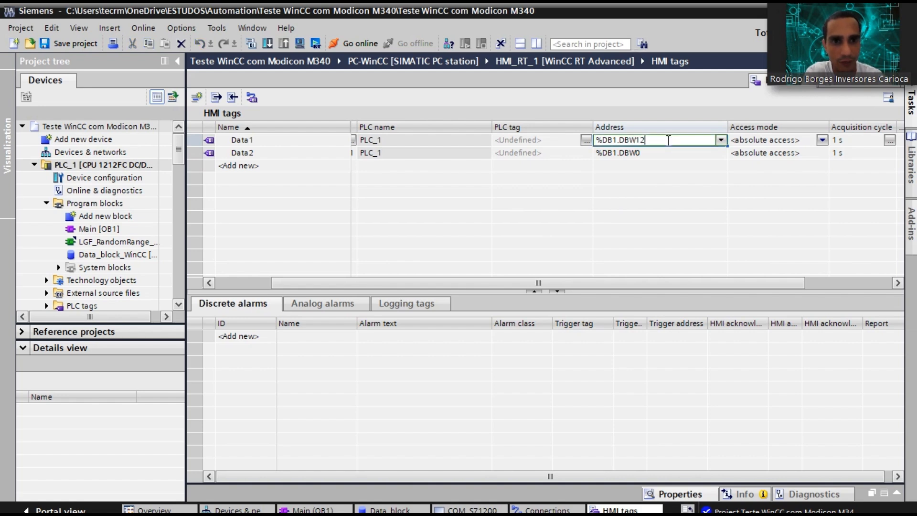
{"action": "key", "text": "Return"}
Set the absolute address of the Data2 HMI tag to %DB1.DBW14.
{"action": "left_click", "coordinate": [667, 153]}
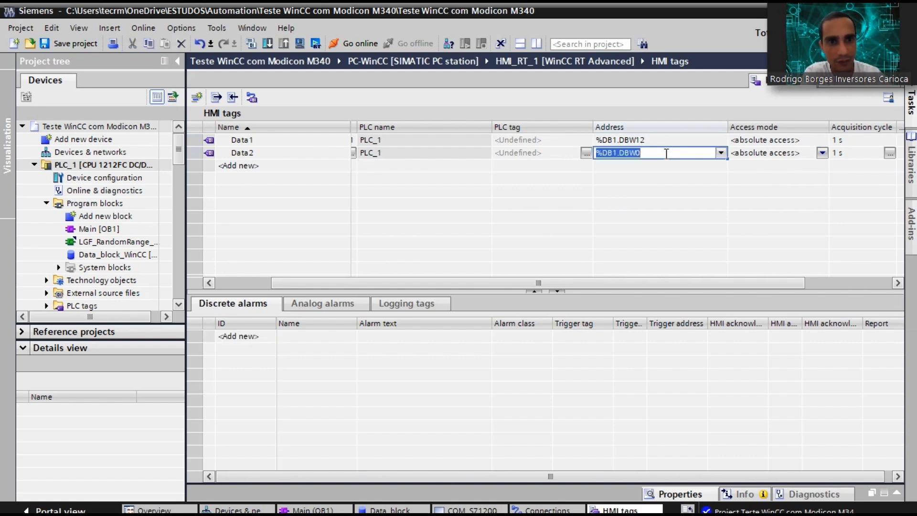
{"action": "left_click", "coordinate": [666, 153]}
{"action": "key", "text": "BackSpace"}
{"action": "type", "text": "14"}
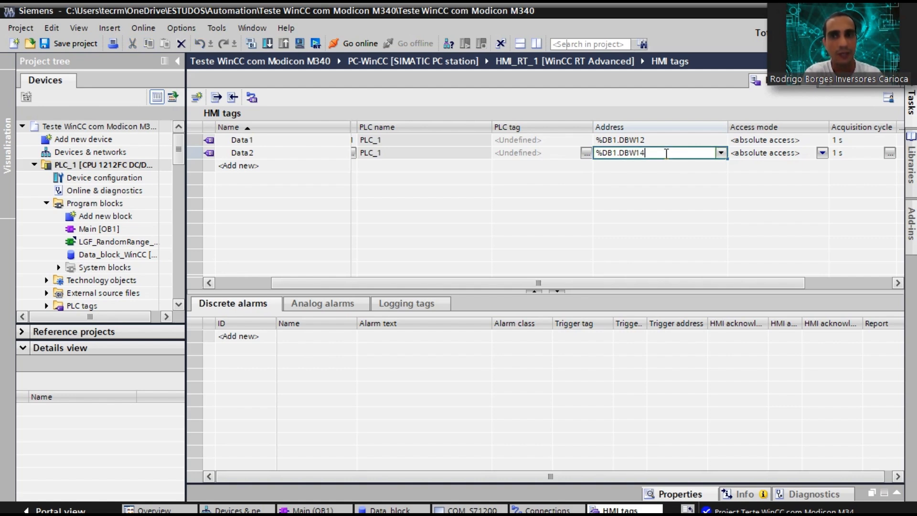
{"action": "key", "text": "Return"}
Compile the HMI runtime configuration and check the number-of-tags message in the compile results.
{"action": "left_click_drag", "start_coordinate": [354, 282], "coordinate": [277, 284]}
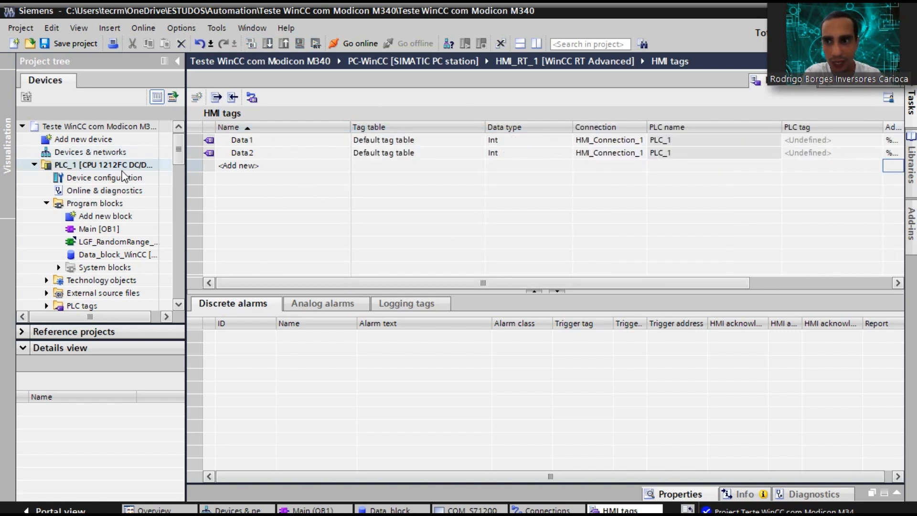
{"action": "left_click", "coordinate": [318, 166]}
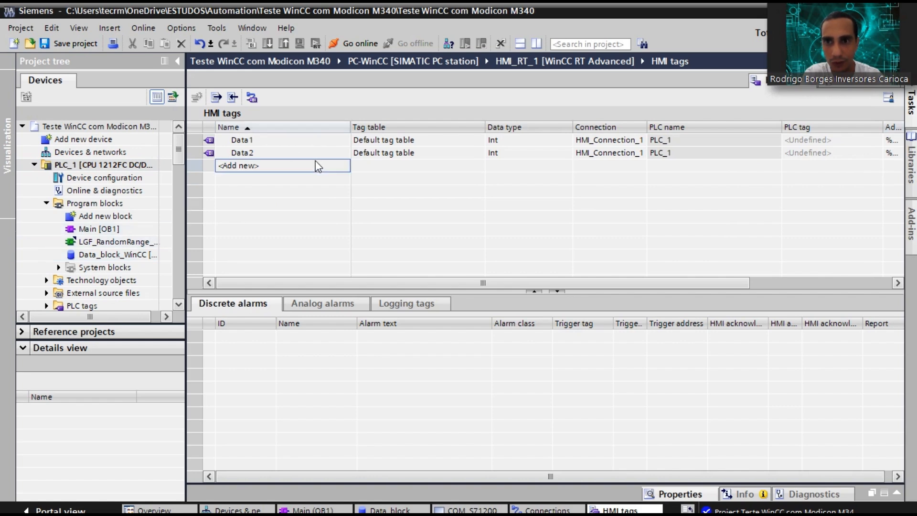
{"action": "left_click", "coordinate": [295, 153]}
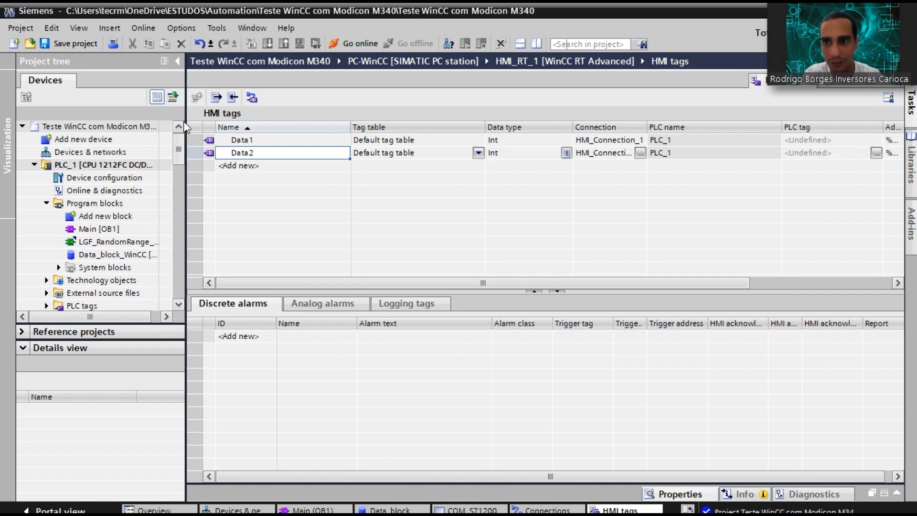
{"action": "scroll", "coordinate": [180, 141], "scroll_direction": "down", "scroll_amount": 3}
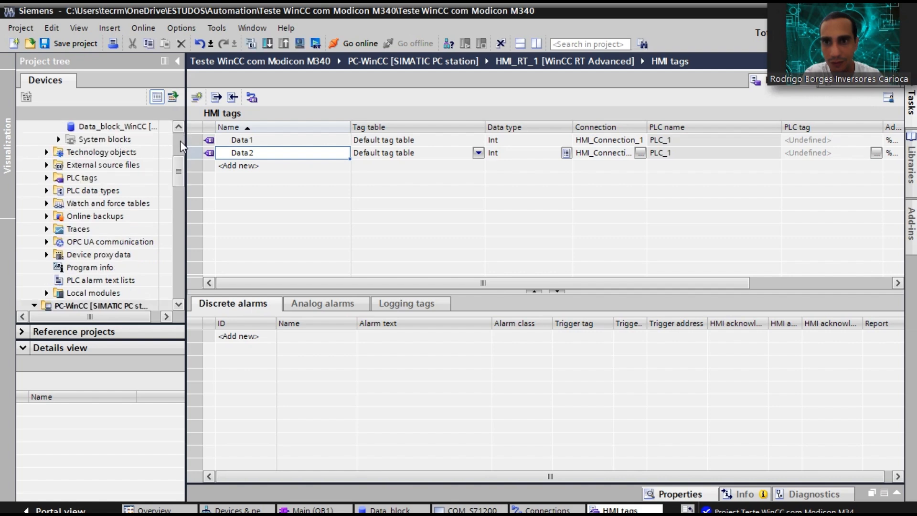
{"action": "left_click", "coordinate": [253, 45]}
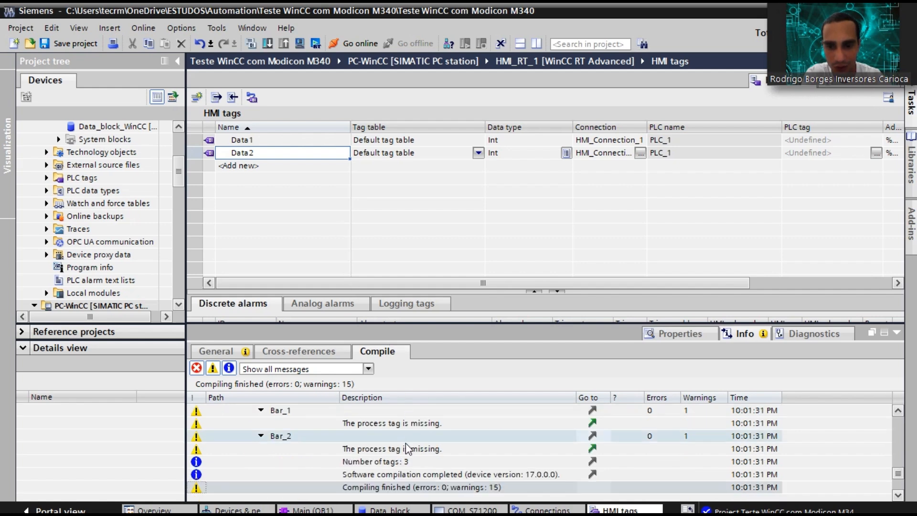
{"action": "left_click", "coordinate": [401, 461]}
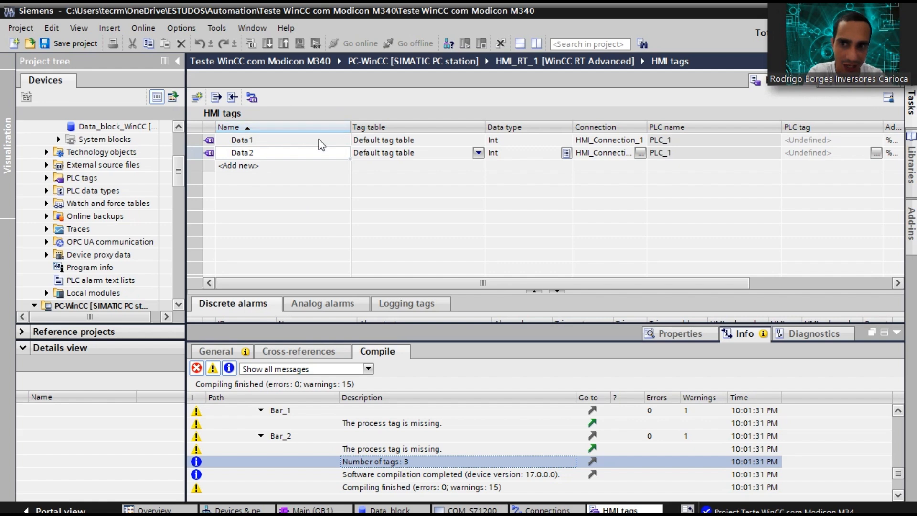
Add a third HMI tag, Data3, below Data2, check its address and recompile the HMI runtime configuration.
{"action": "left_click", "coordinate": [304, 166]}
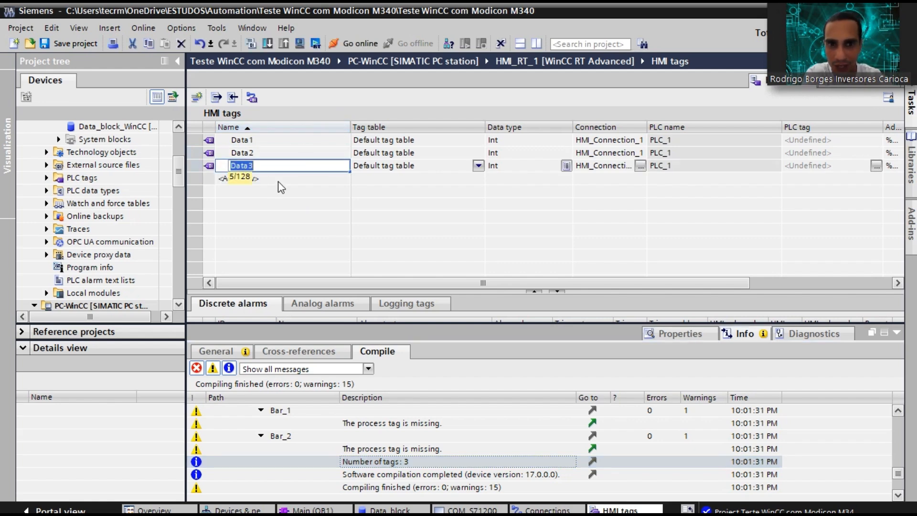
{"action": "key", "text": "Return"}
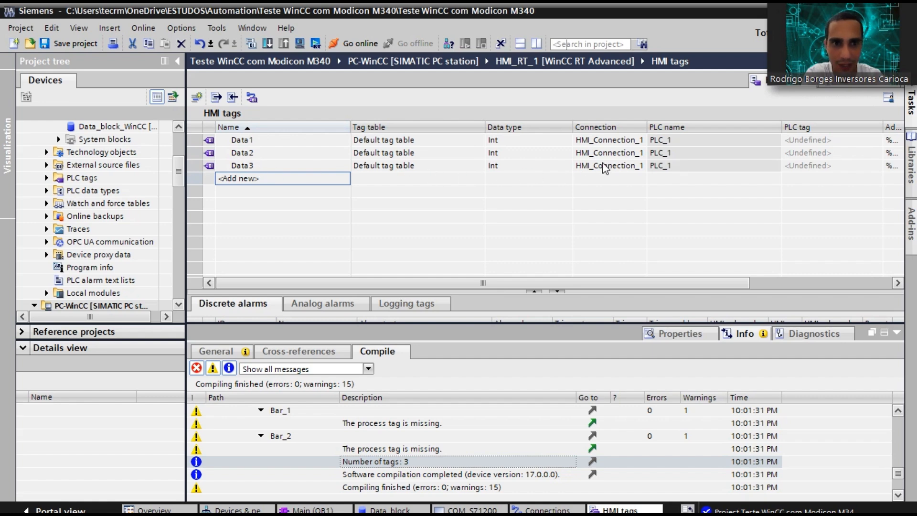
{"action": "left_click_drag", "start_coordinate": [573, 282], "coordinate": [619, 281]}
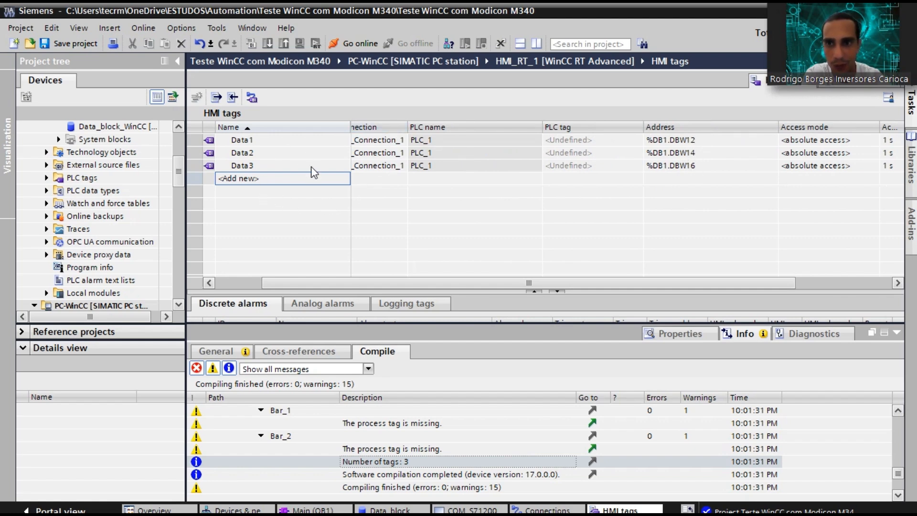
{"action": "left_click", "coordinate": [260, 165]}
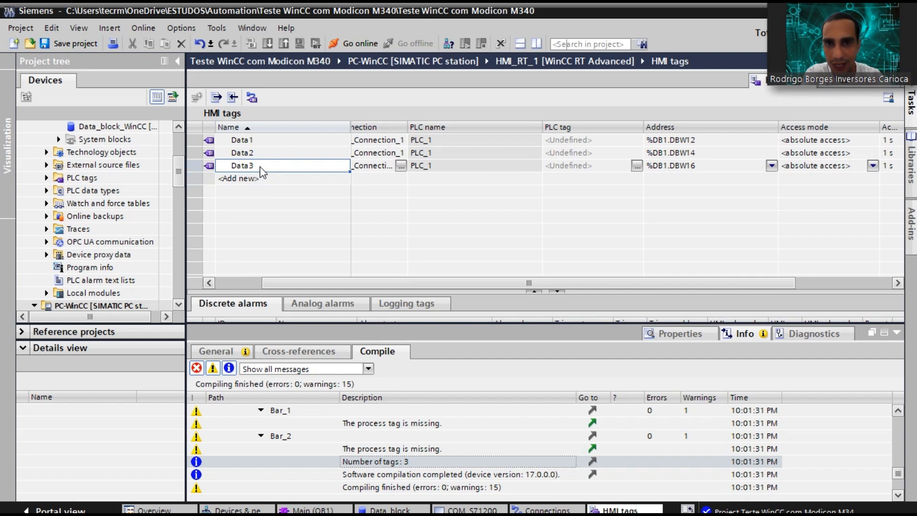
{"action": "left_click", "coordinate": [251, 44]}
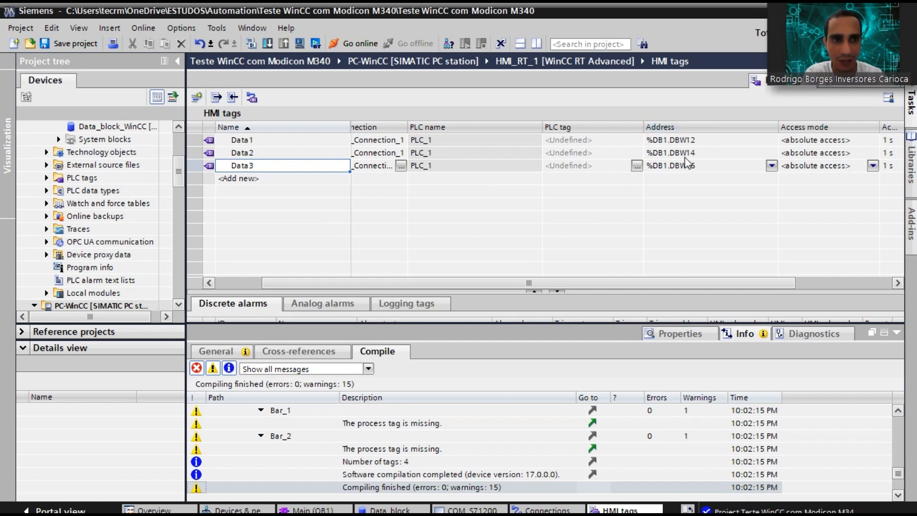
Widen the Connection column and add a fourth tag to the HMI tags table.
{"action": "left_click_drag", "start_coordinate": [409, 126], "coordinate": [439, 126]}
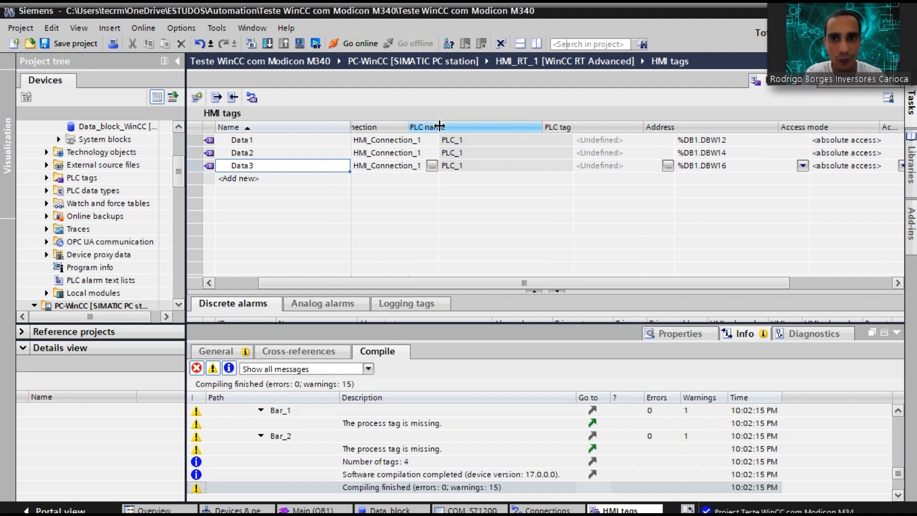
{"action": "left_click", "coordinate": [296, 179]}
{"action": "left_click", "coordinate": [296, 179]}
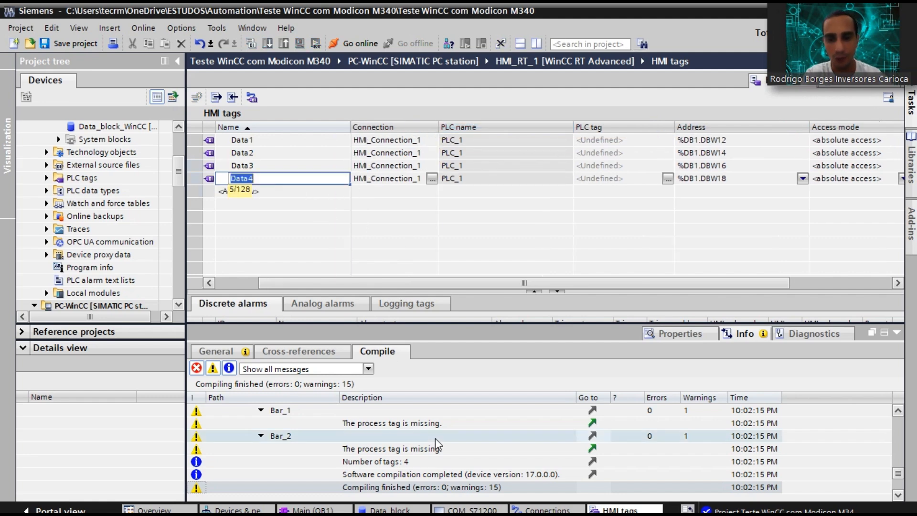
Check the array variable in Data_block_WinCC and rename the fourth HMI tag as DataArray.
{"action": "left_click", "coordinate": [398, 509]}
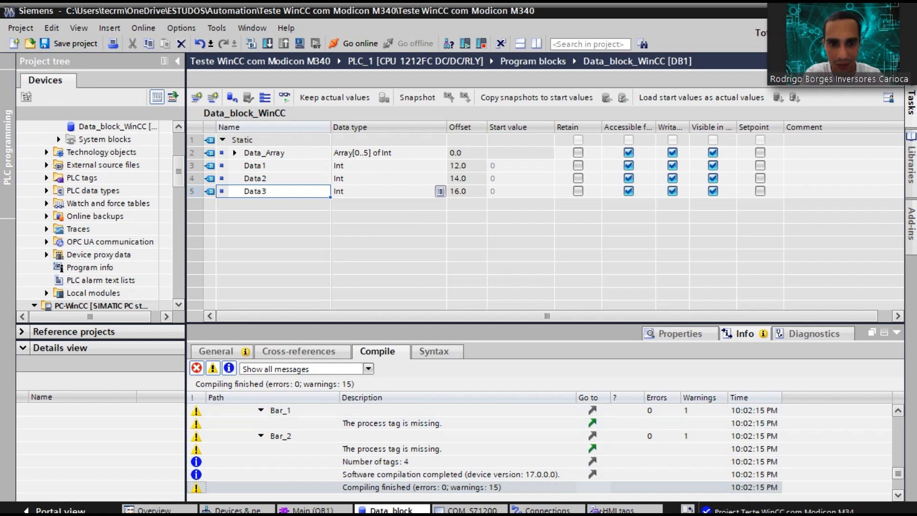
{"action": "left_click", "coordinate": [625, 511]}
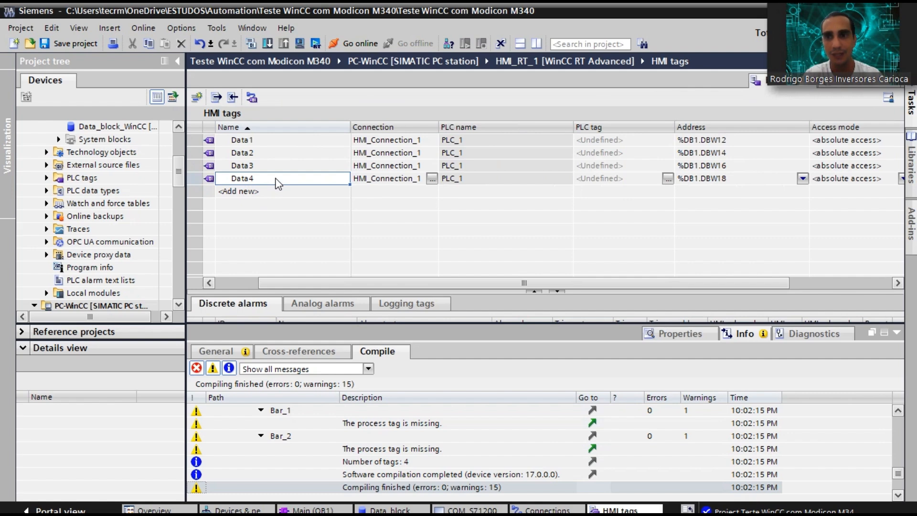
{"action": "left_click", "coordinate": [276, 178]}
{"action": "key", "text": "BackSpace"}
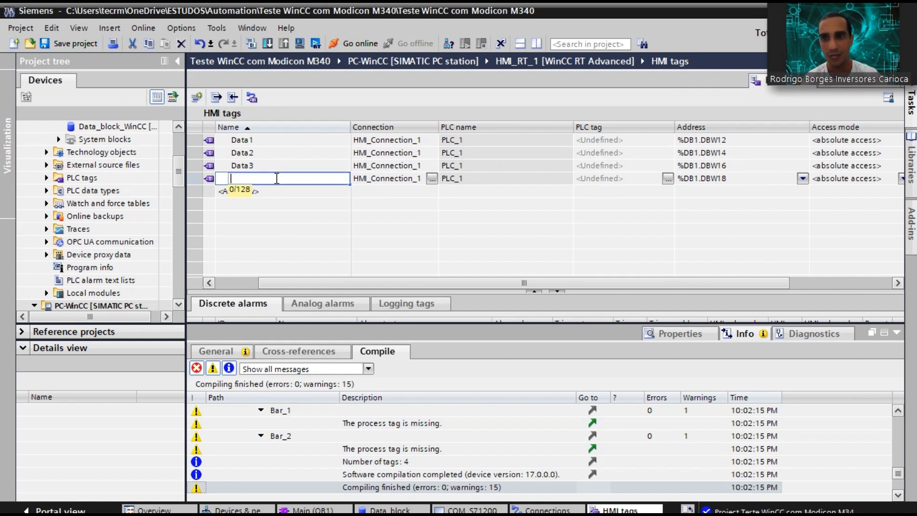
{"action": "type", "text": "DataArray"}
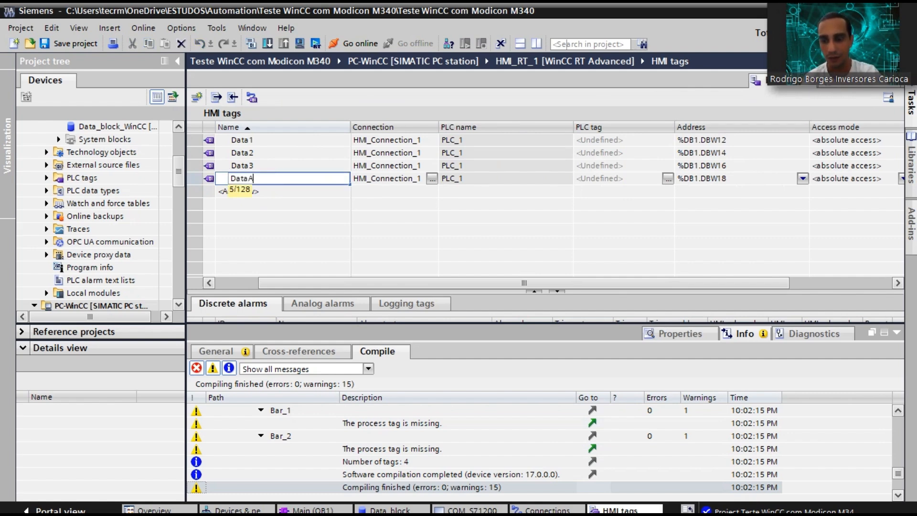
{"action": "left_click", "coordinate": [377, 196]}
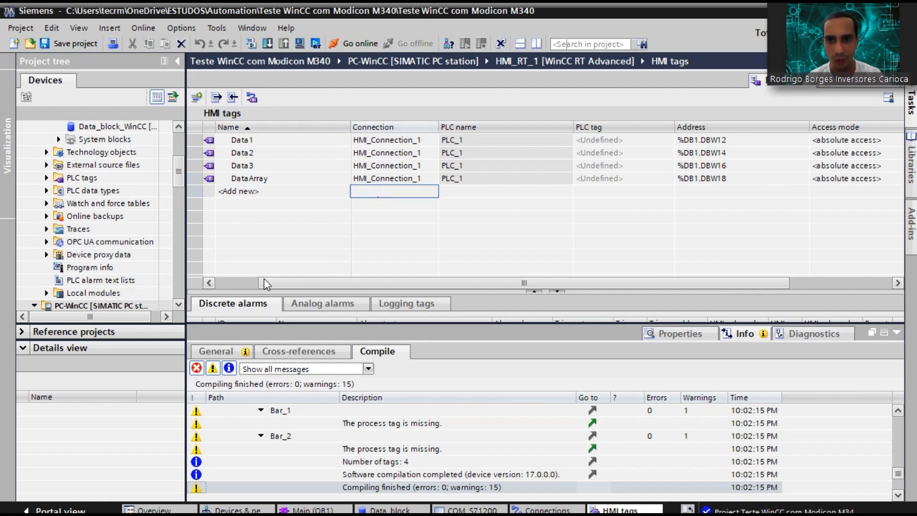
Set the data type of the DataArray tag to Array[0..5] of Int.
{"action": "left_click_drag", "start_coordinate": [317, 283], "coordinate": [275, 283]}
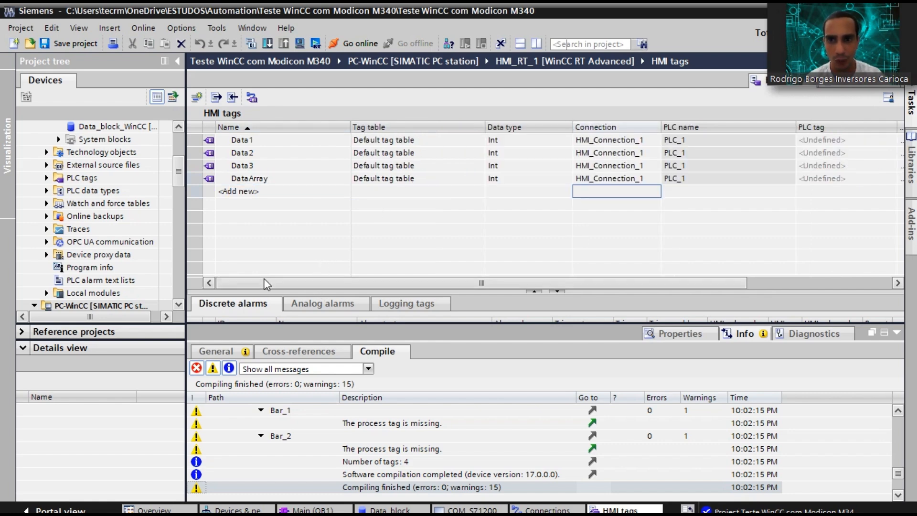
{"action": "left_click", "coordinate": [528, 179]}
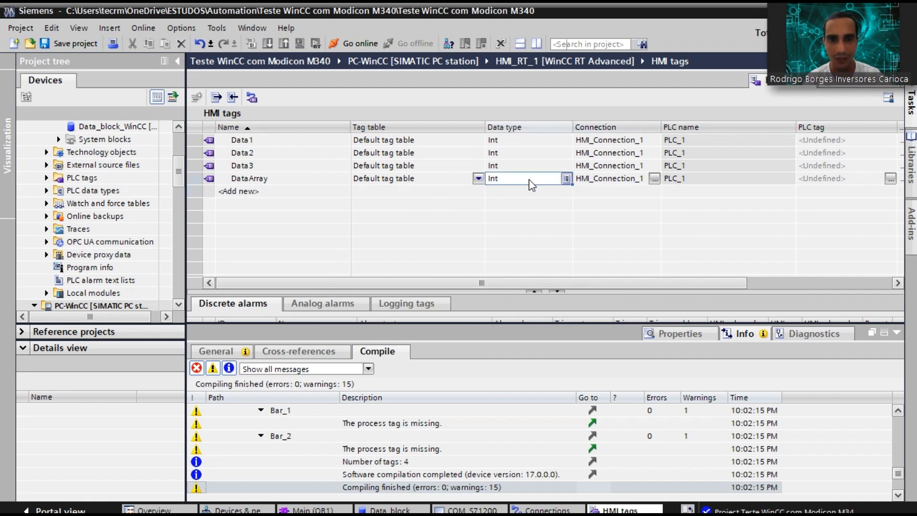
{"action": "left_click", "coordinate": [528, 179]}
{"action": "key", "text": "BackSpace"}
{"action": "key", "text": "BackSpace"}
{"action": "key", "text": "BackSpace"}
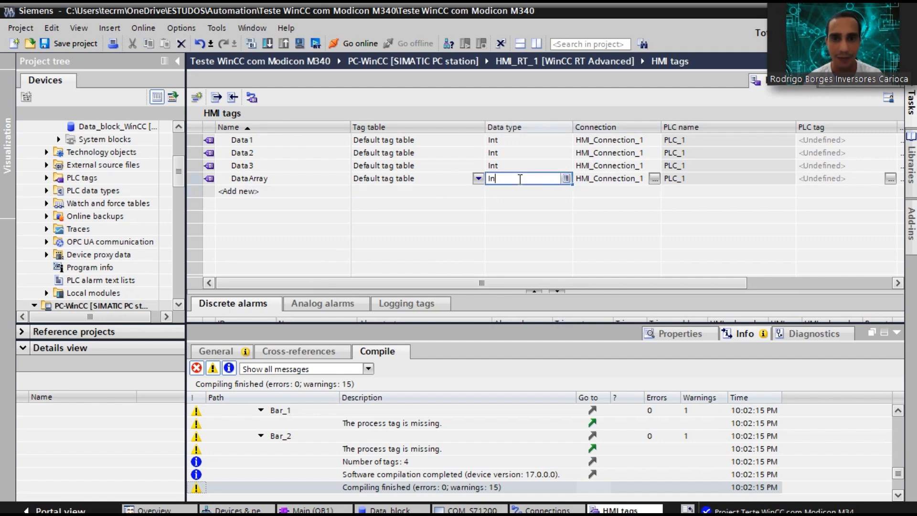
{"action": "type", "text": "Array"}
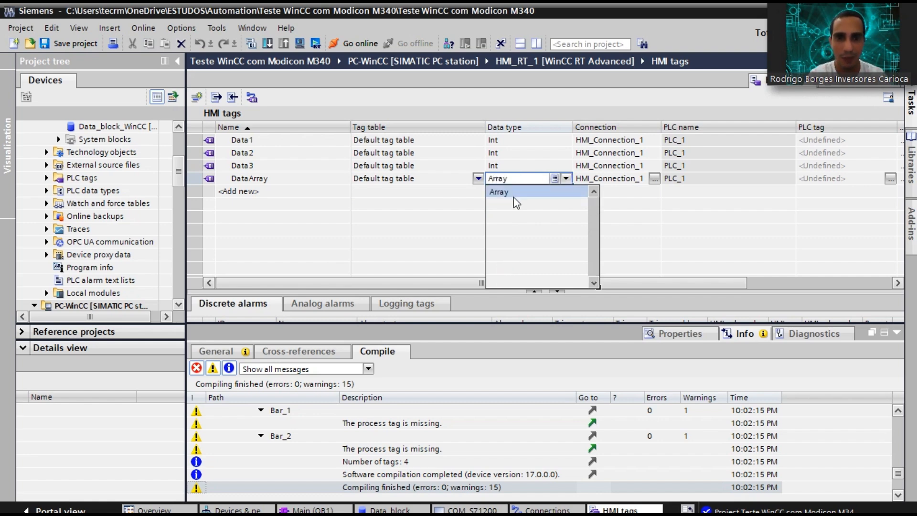
{"action": "left_click", "coordinate": [514, 195]}
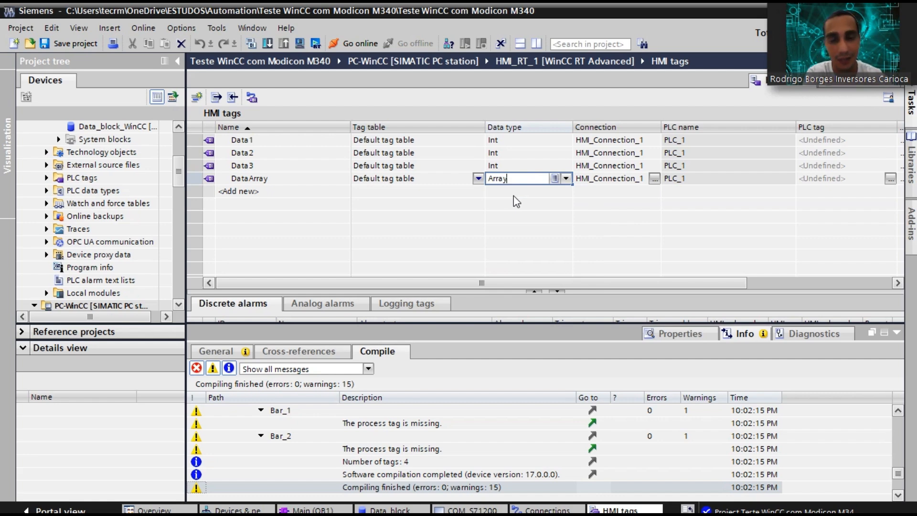
{"action": "type", "text": "[]"}
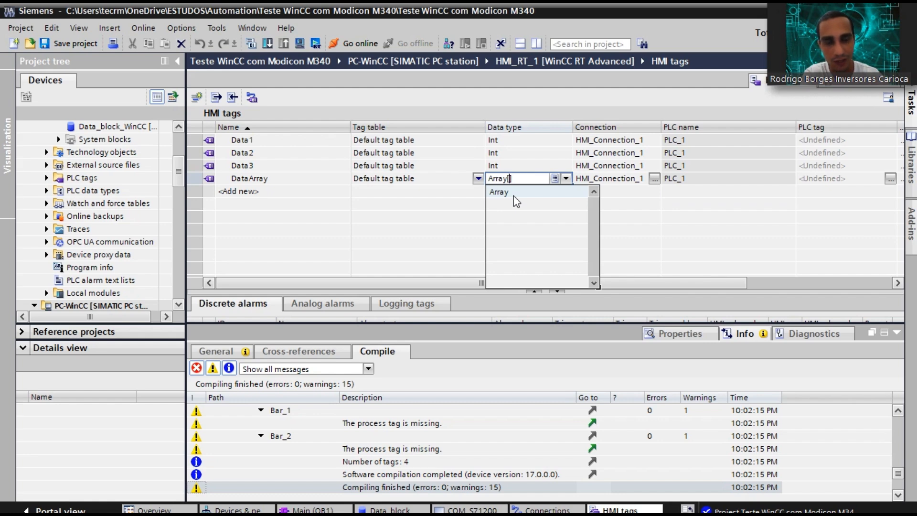
{"action": "type", "text": "0"}
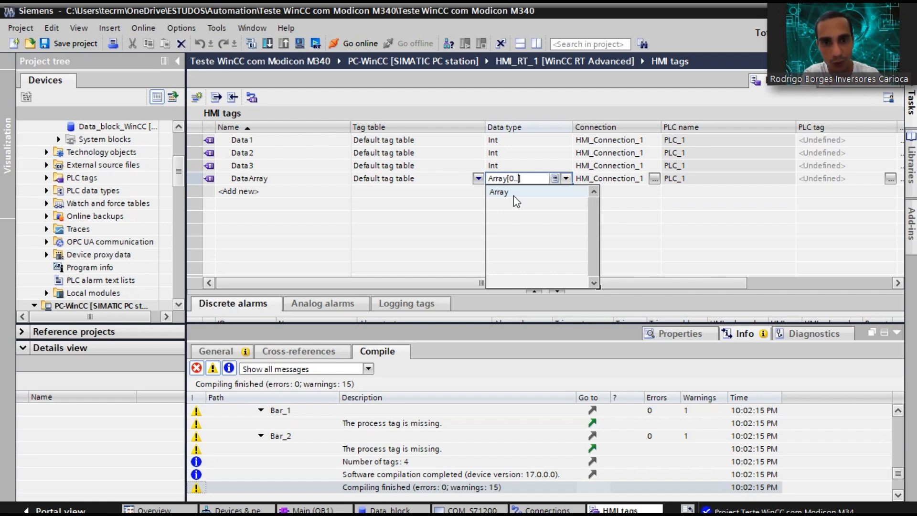
{"action": "type", "text": "..5"}
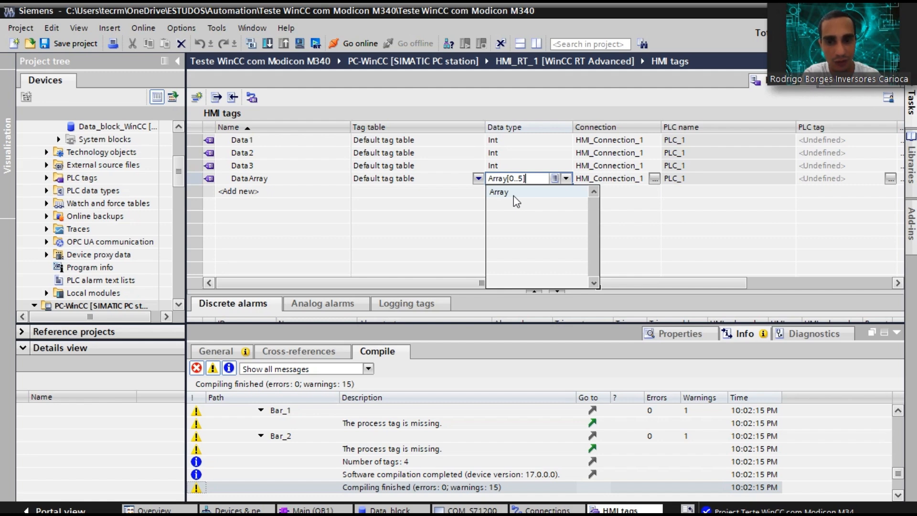
{"action": "type", "text": "of"}
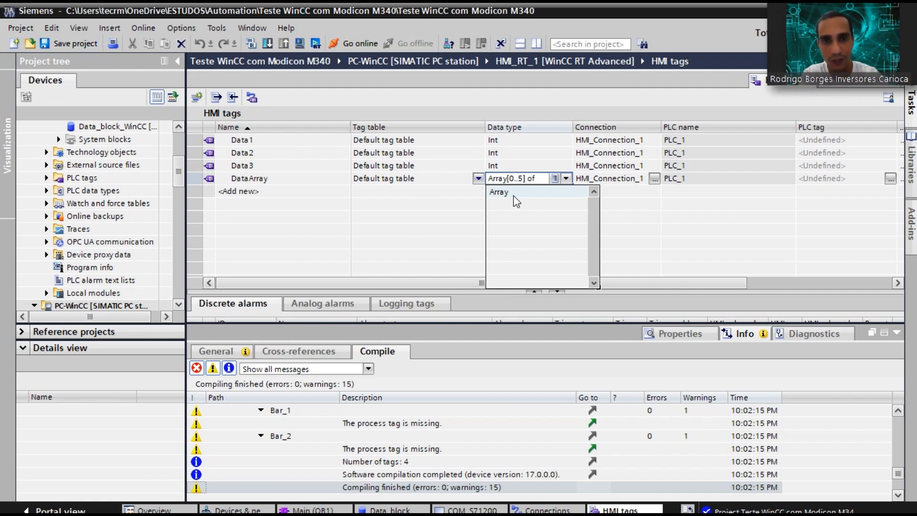
{"action": "type", "text": " int"}
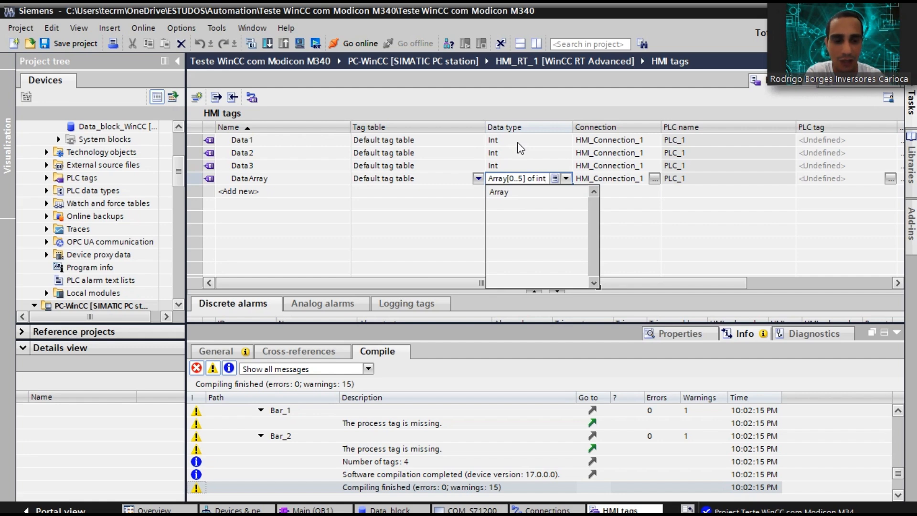
{"action": "key", "text": "Return"}
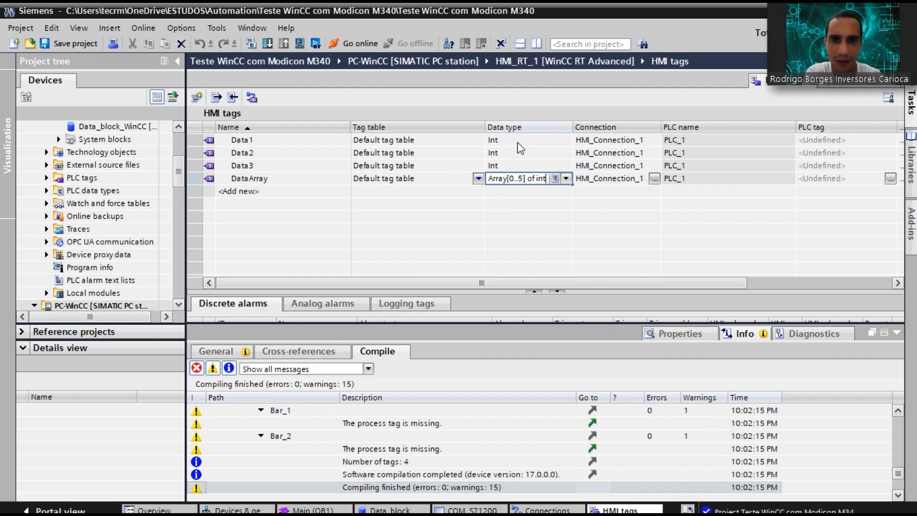
{"action": "key", "text": "Return"}
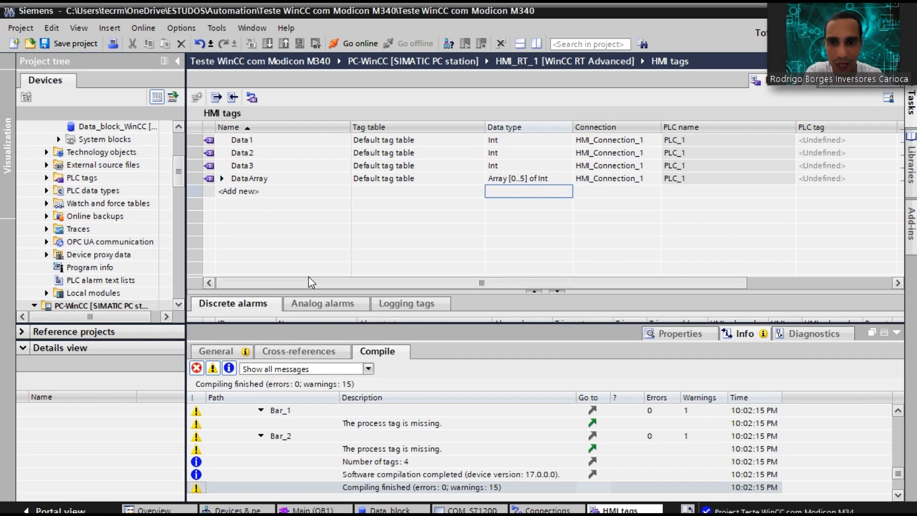
Check the array's offset in Data_block_WinCC and set the DataArray tag's address to %DB1.DBX0.0.
{"action": "left_click_drag", "start_coordinate": [322, 284], "coordinate": [356, 282]}
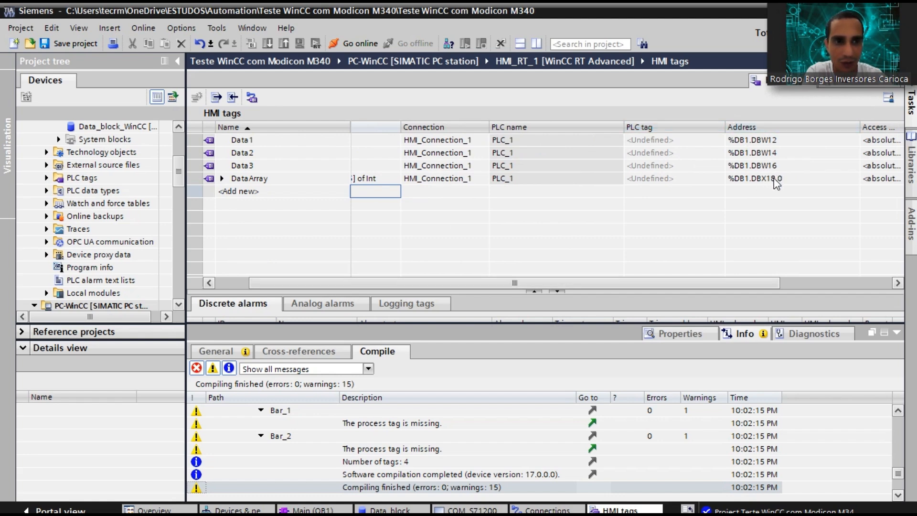
{"action": "left_click", "coordinate": [396, 510]}
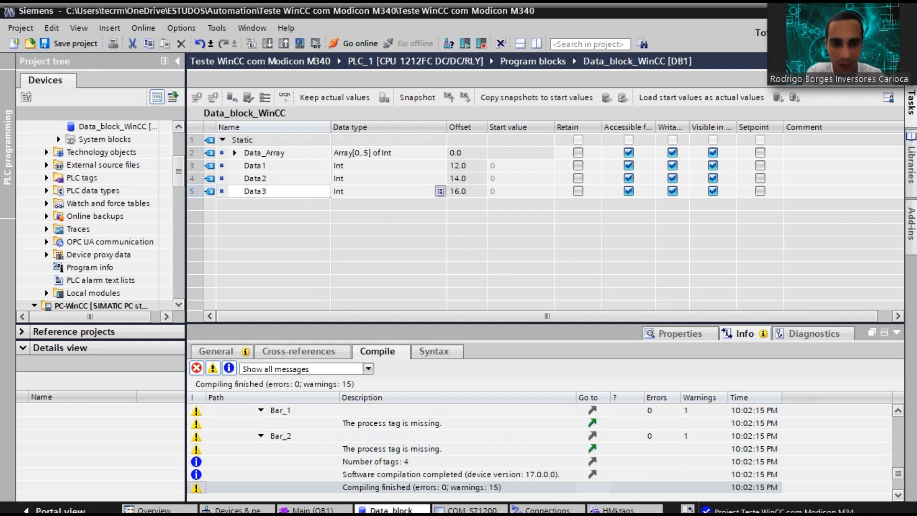
{"action": "left_click", "coordinate": [621, 509]}
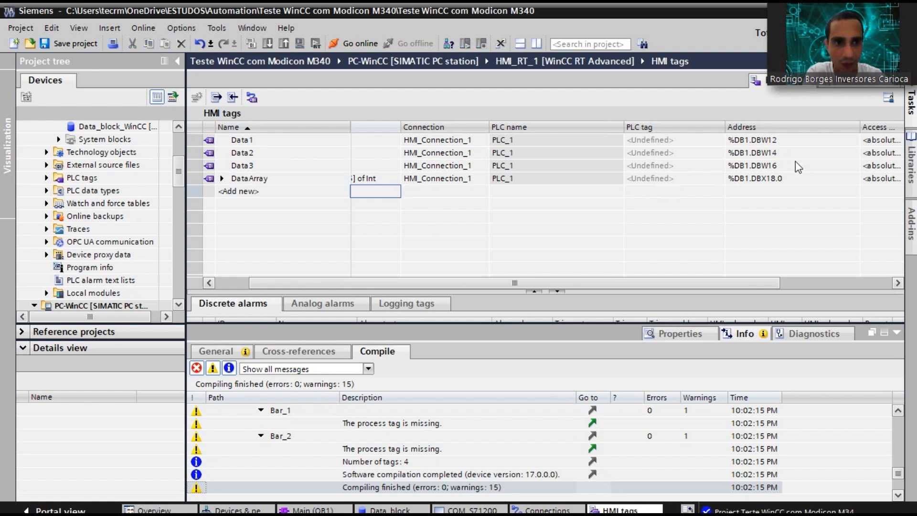
{"action": "left_click", "coordinate": [806, 184]}
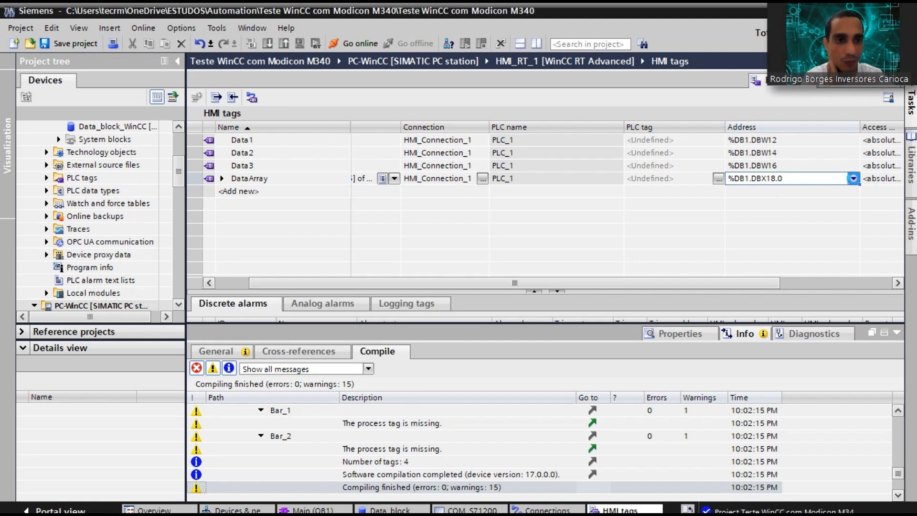
{"action": "left_click", "coordinate": [853, 179]}
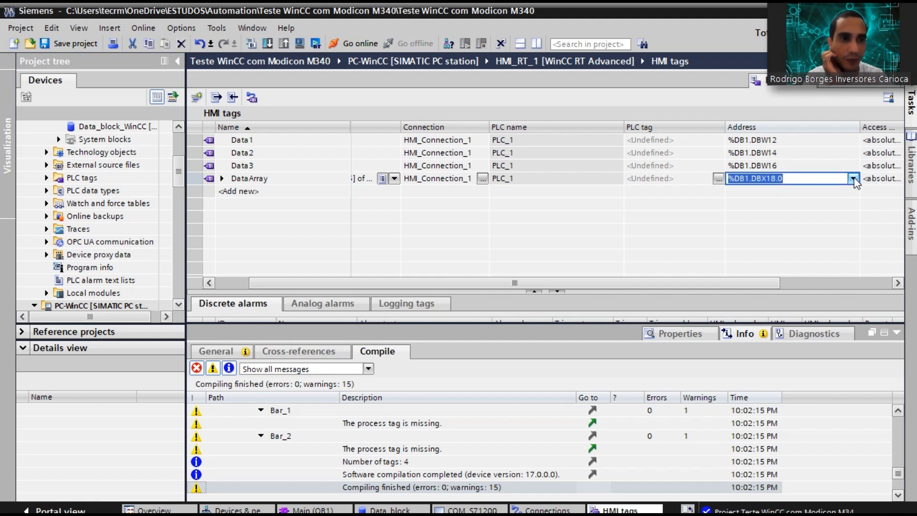
{"action": "left_click", "coordinate": [854, 179]}
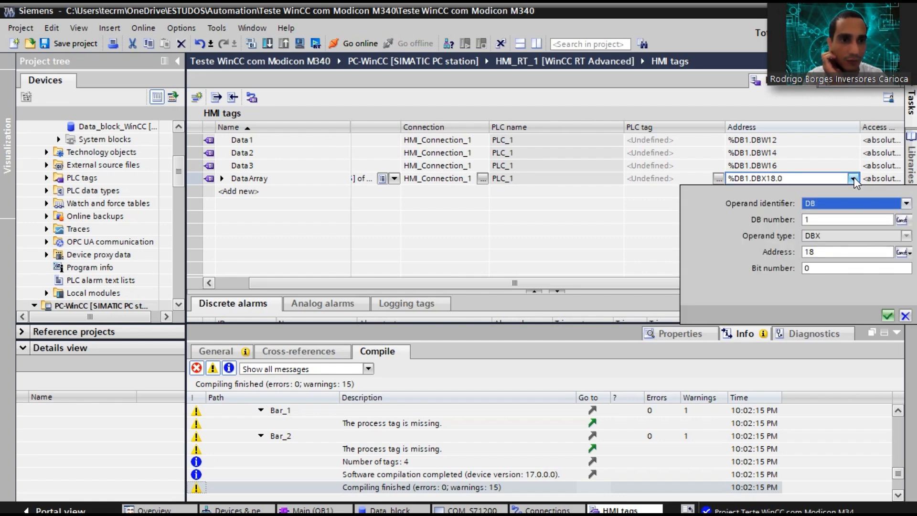
{"action": "left_click", "coordinate": [827, 221]}
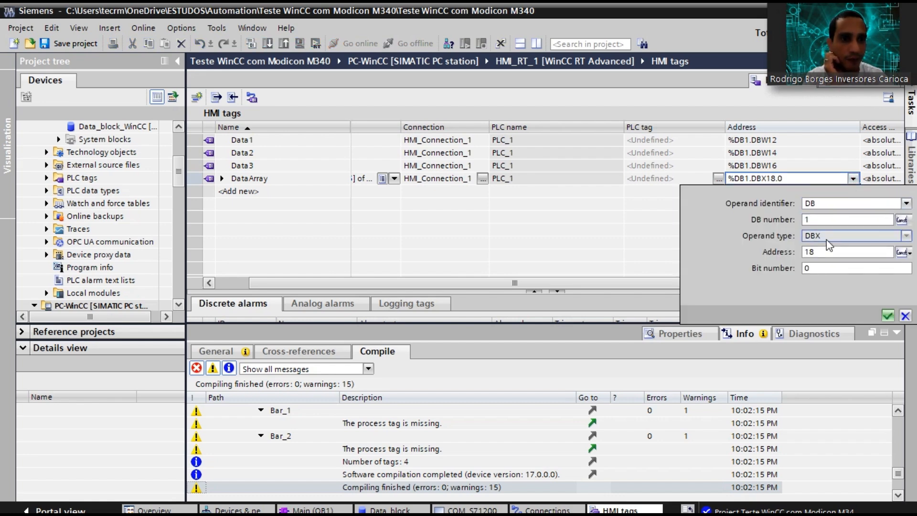
{"action": "key", "text": "BackSpace"}
{"action": "key", "text": "BackSpace"}
{"action": "type", "text": "0"}
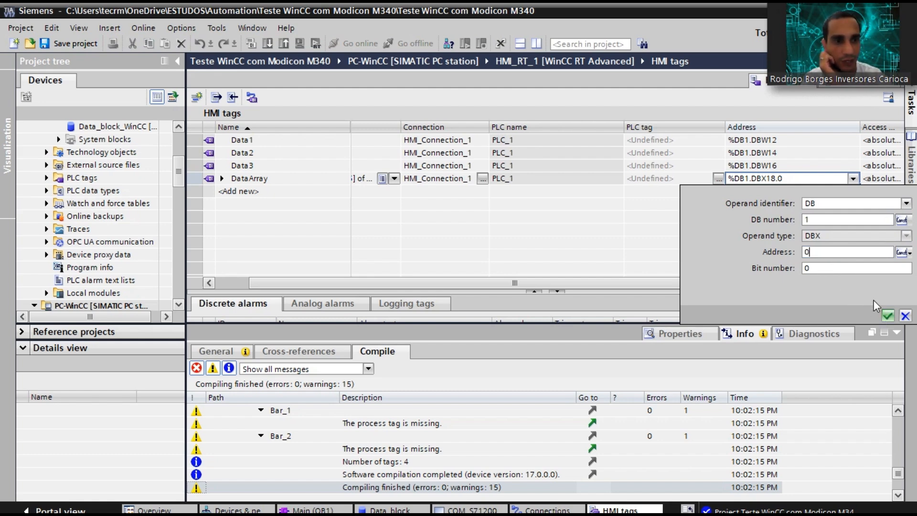
{"action": "left_click", "coordinate": [889, 316]}
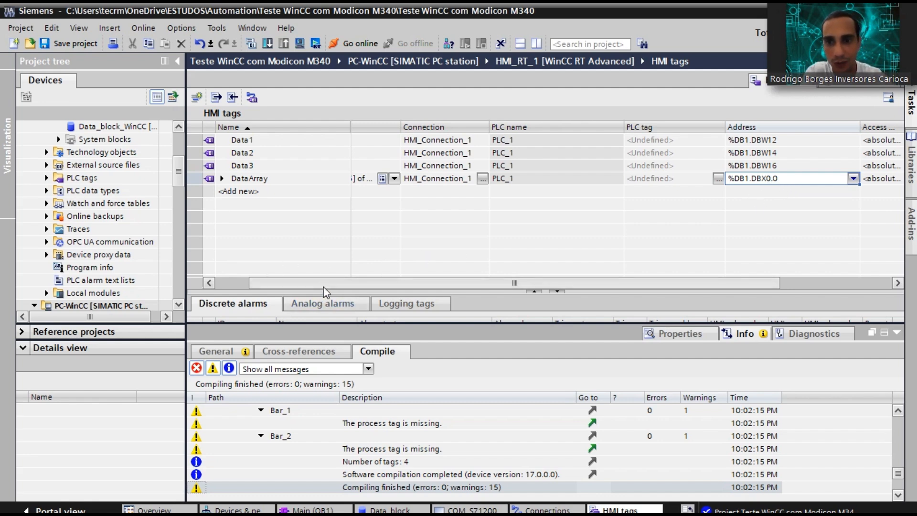
Expand the DataArray tag, examine the data types and addresses of its elements, and collapse it again.
{"action": "left_click_drag", "start_coordinate": [310, 283], "coordinate": [276, 292]}
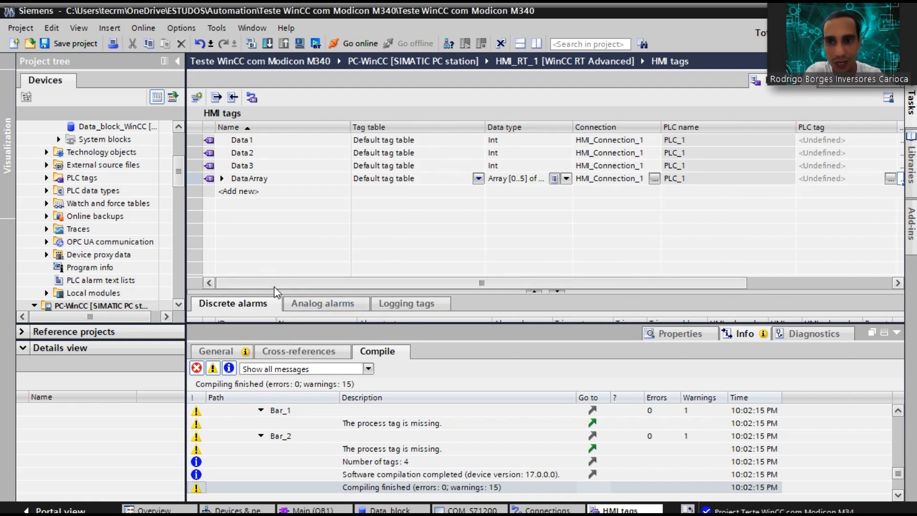
{"action": "left_click", "coordinate": [223, 179]}
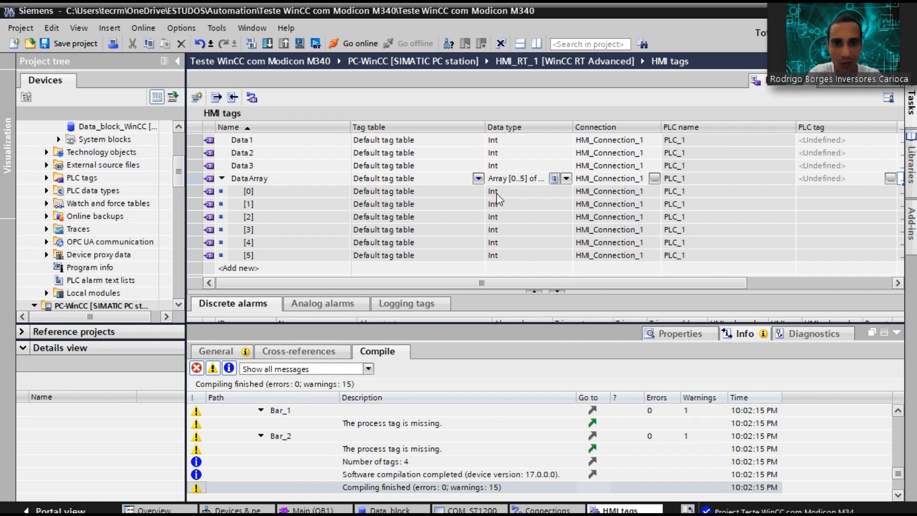
{"action": "left_click_drag", "start_coordinate": [512, 284], "coordinate": [564, 281]}
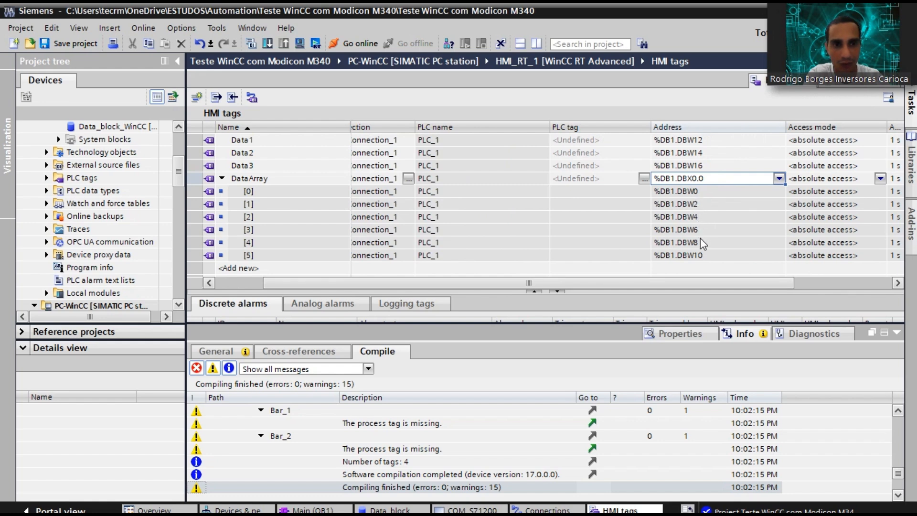
{"action": "scroll", "coordinate": [523, 286], "scroll_direction": "left", "scroll_amount": 5}
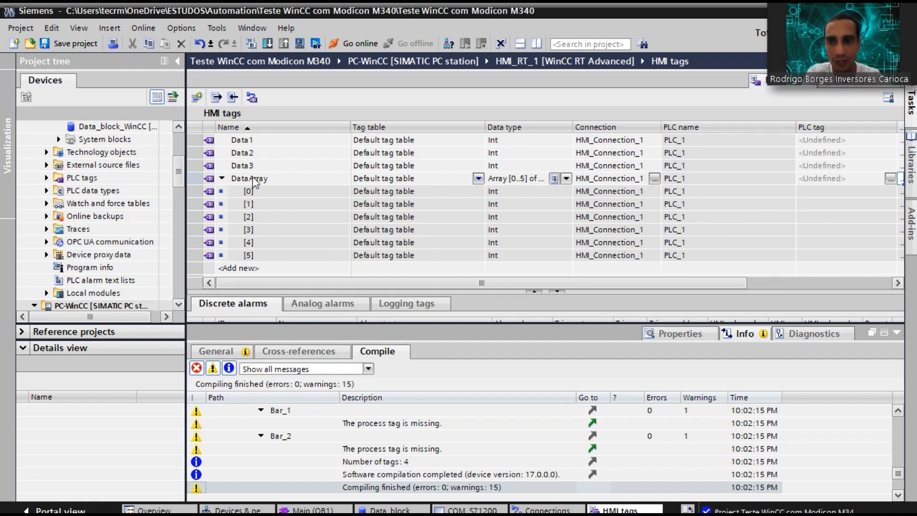
{"action": "left_click", "coordinate": [223, 179]}
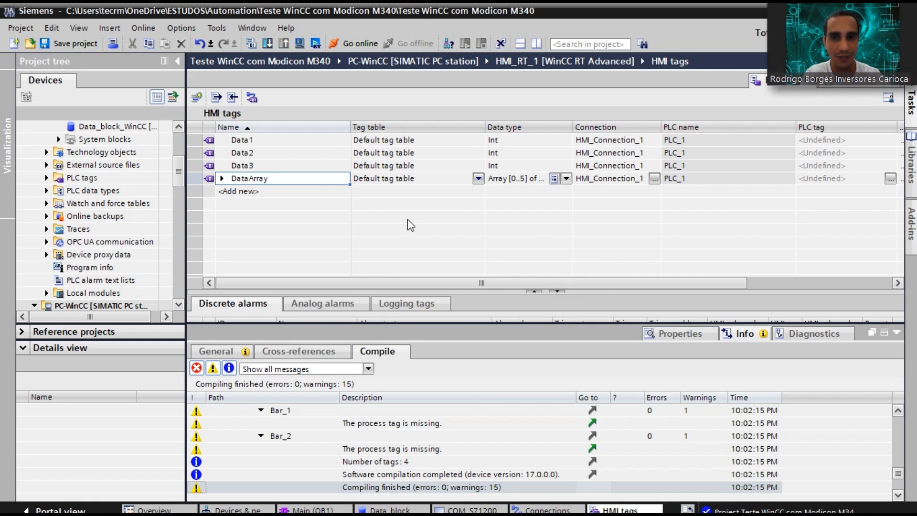
{"action": "left_click", "coordinate": [222, 179]}
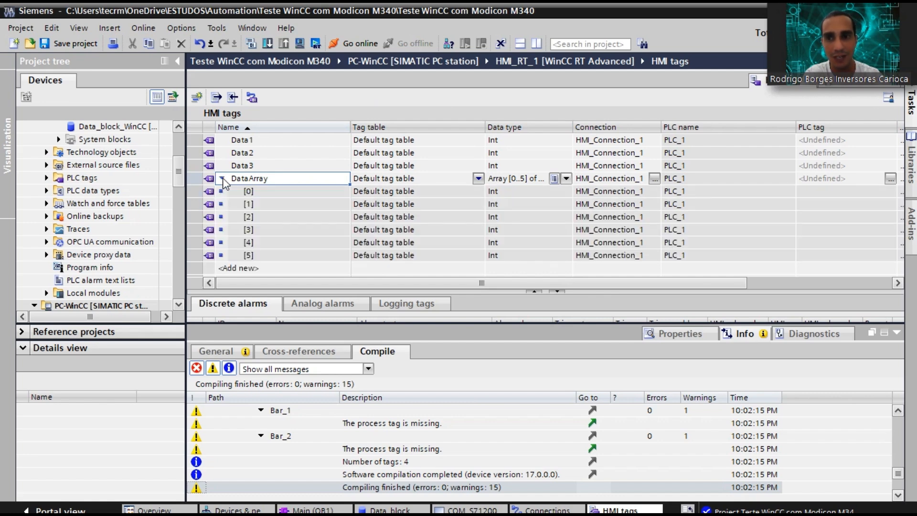
{"action": "left_click", "coordinate": [222, 178]}
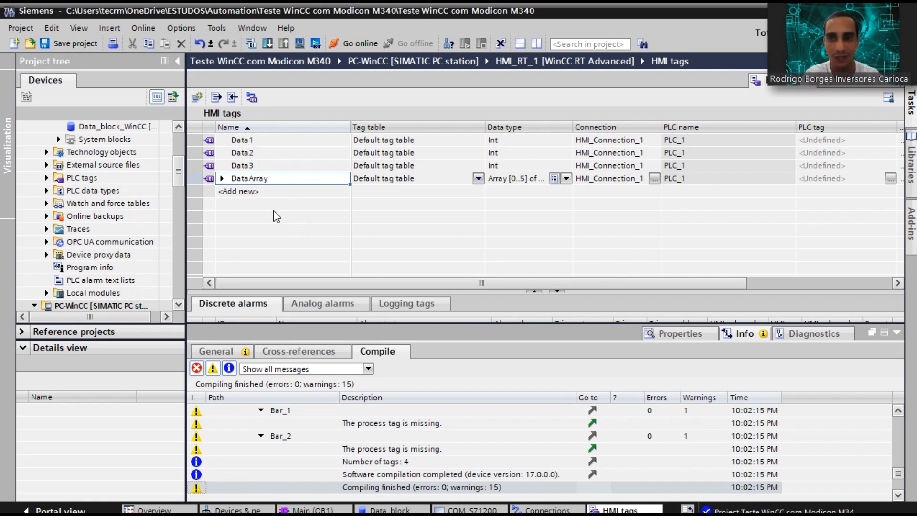
Compile the HMI runtime configuration, check the number of tags in the results and collapse the message area.
{"action": "left_click", "coordinate": [250, 47]}
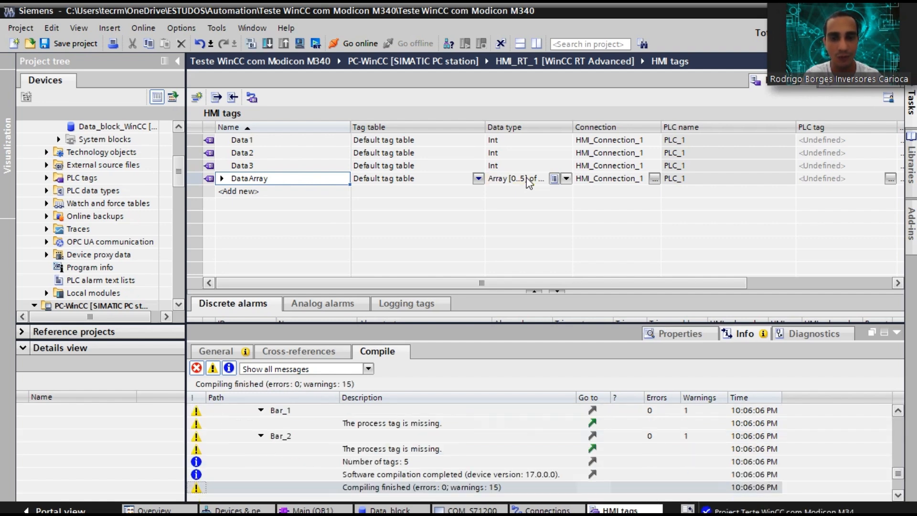
{"action": "left_click", "coordinate": [398, 466]}
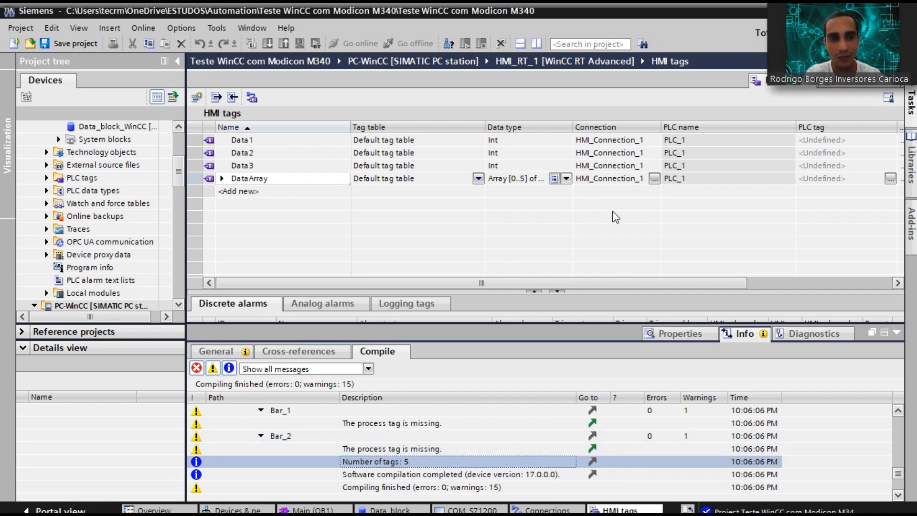
{"action": "left_click", "coordinate": [897, 333]}
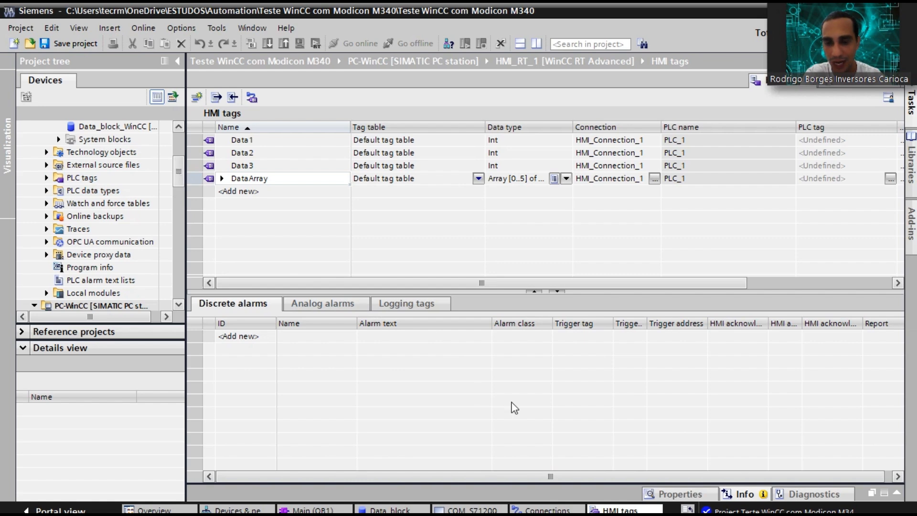
Open the COM_S71200 screen and assign Data1 as the process tag of the Single TAGs gauge.
{"action": "left_click", "coordinate": [482, 509]}
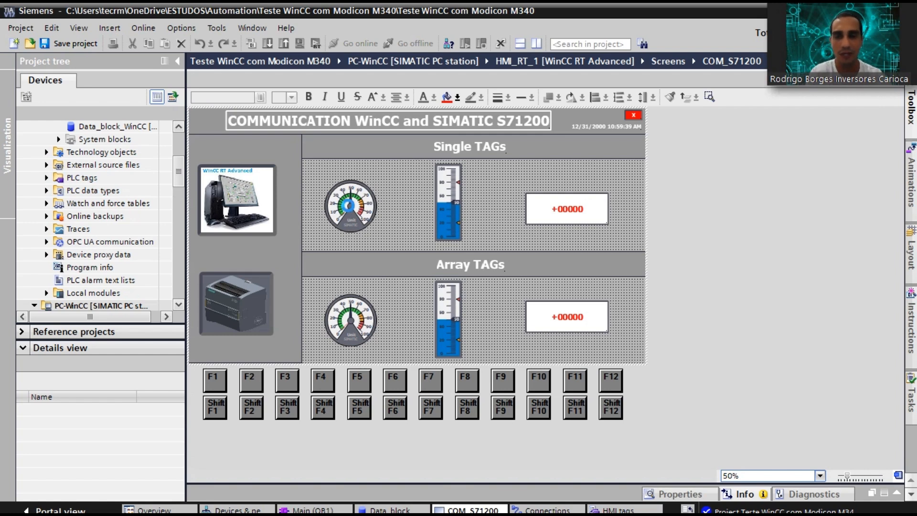
{"action": "left_click", "coordinate": [348, 205]}
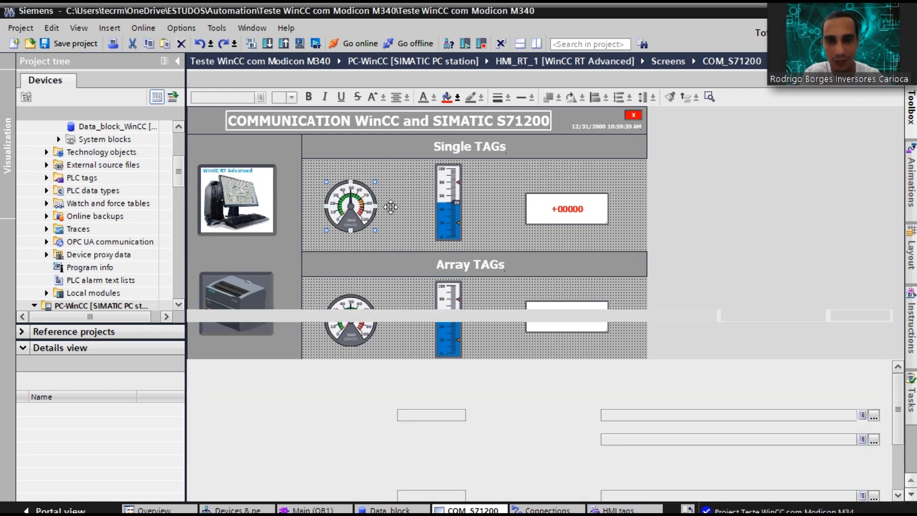
{"action": "left_click", "coordinate": [862, 441]}
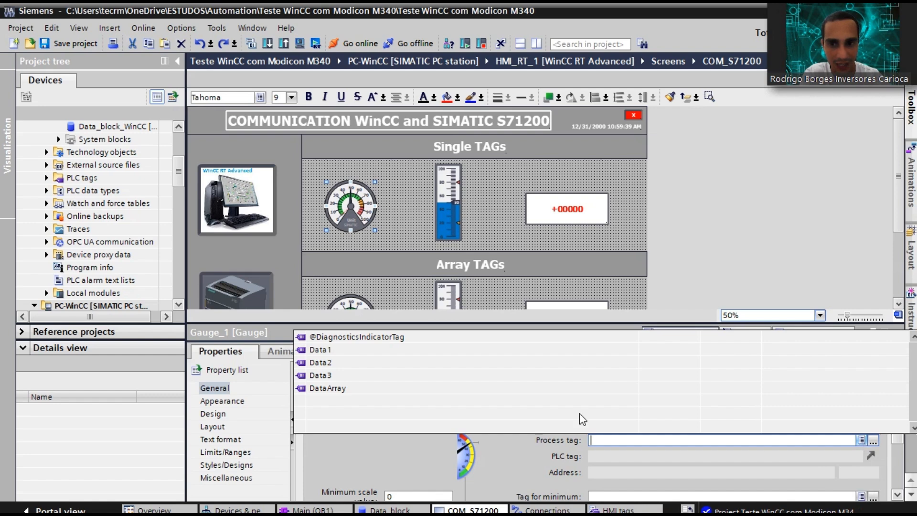
{"action": "left_click", "coordinate": [320, 350]}
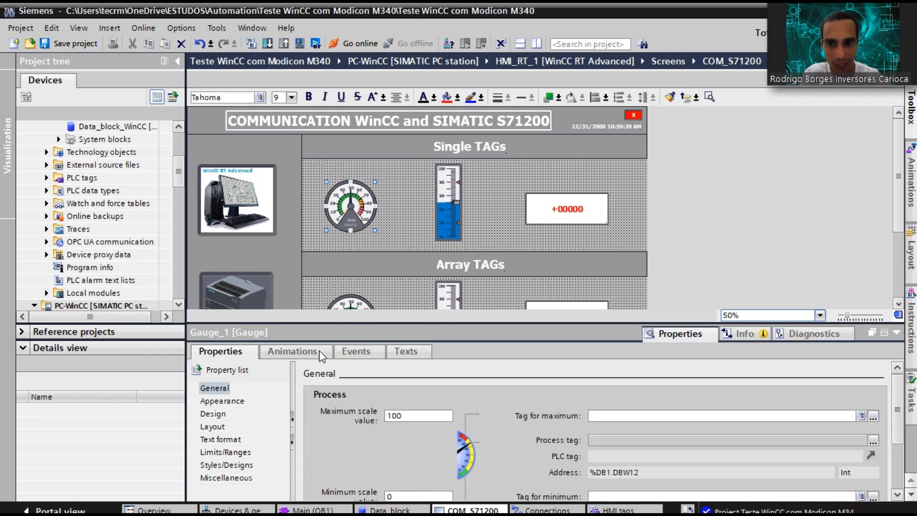
Assign Data2 as the process tag of the bar in the Single TAGs section.
{"action": "left_click", "coordinate": [451, 216]}
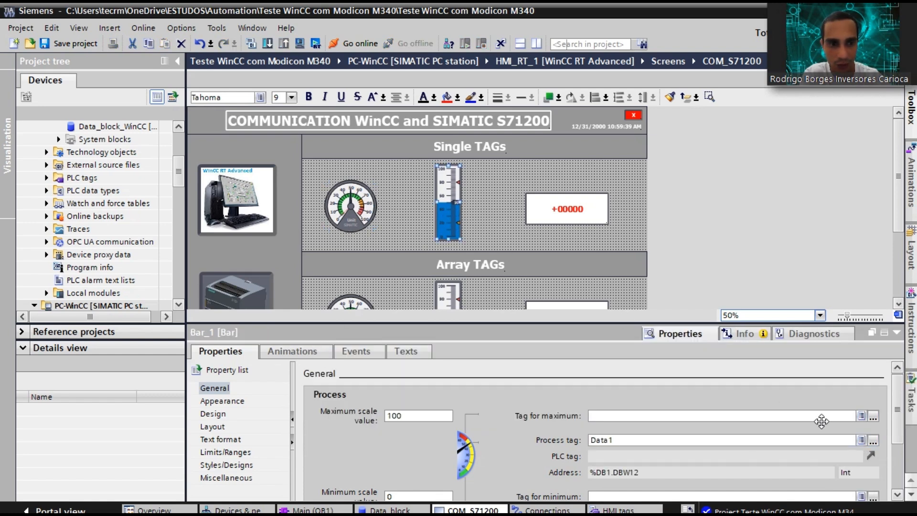
{"action": "left_click", "coordinate": [861, 440]}
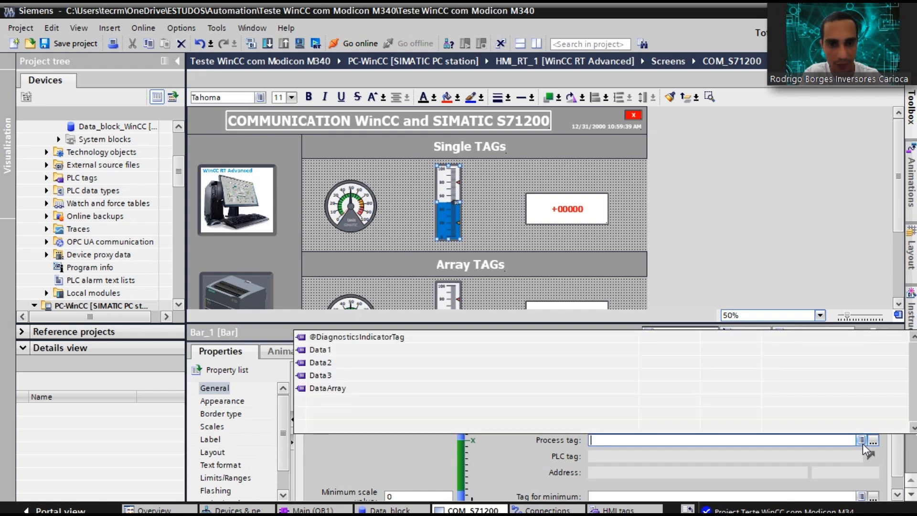
{"action": "left_click", "coordinate": [320, 362]}
Link the I/O field in the Single TAGs section to the Data3 tag.
{"action": "left_click", "coordinate": [588, 195]}
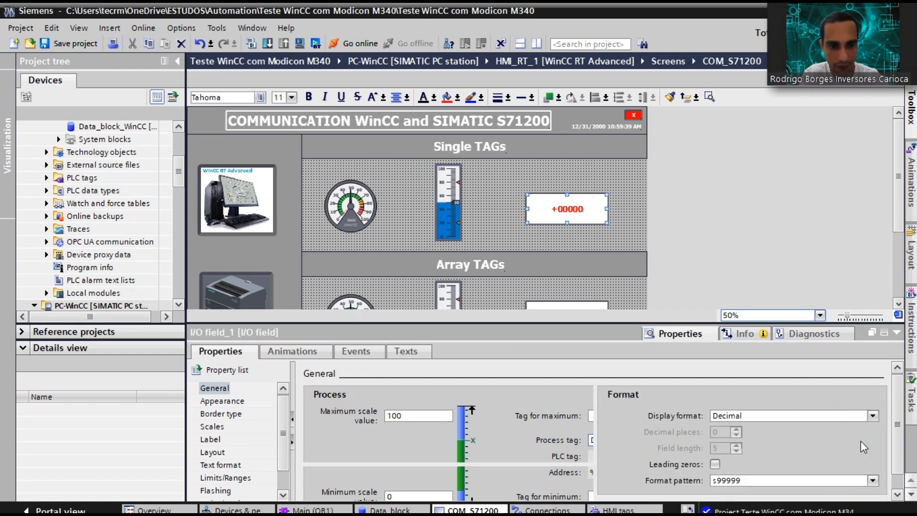
{"action": "left_click", "coordinate": [568, 416]}
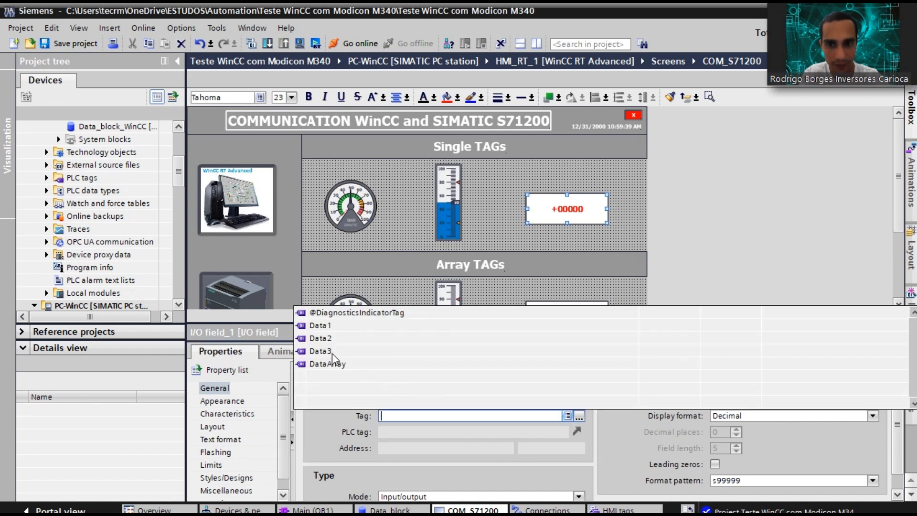
{"action": "left_click", "coordinate": [332, 353]}
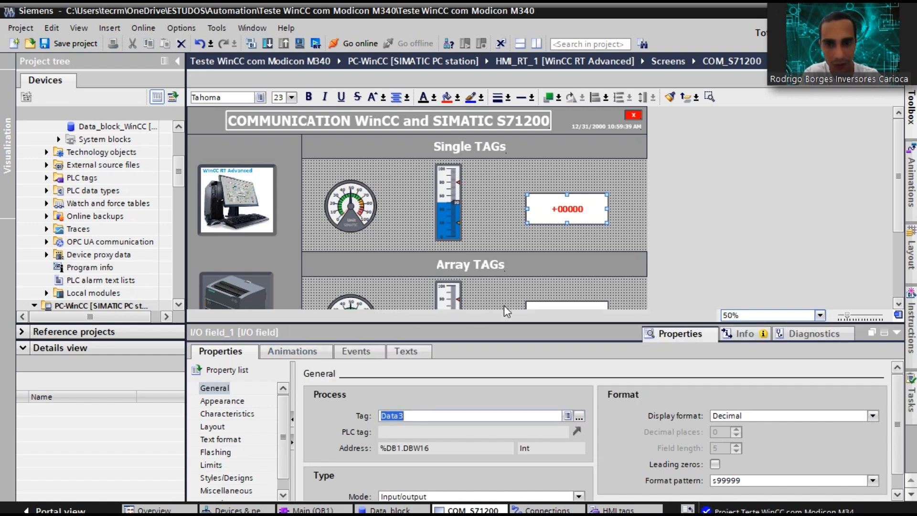
{"action": "left_click", "coordinate": [495, 204]}
Compile the HMI configuration with the linked screen objects and start the WinCC runtime simulation.
{"action": "left_click", "coordinate": [251, 44]}
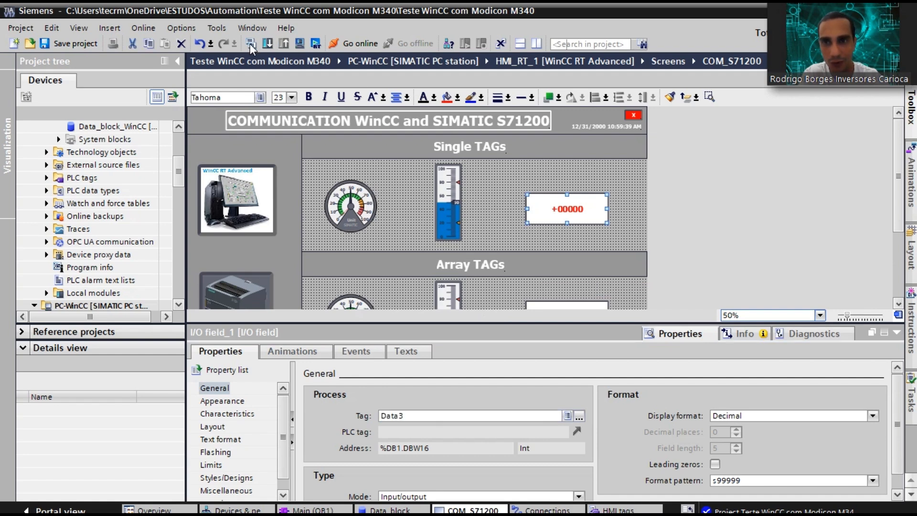
{"action": "left_click", "coordinate": [250, 44]}
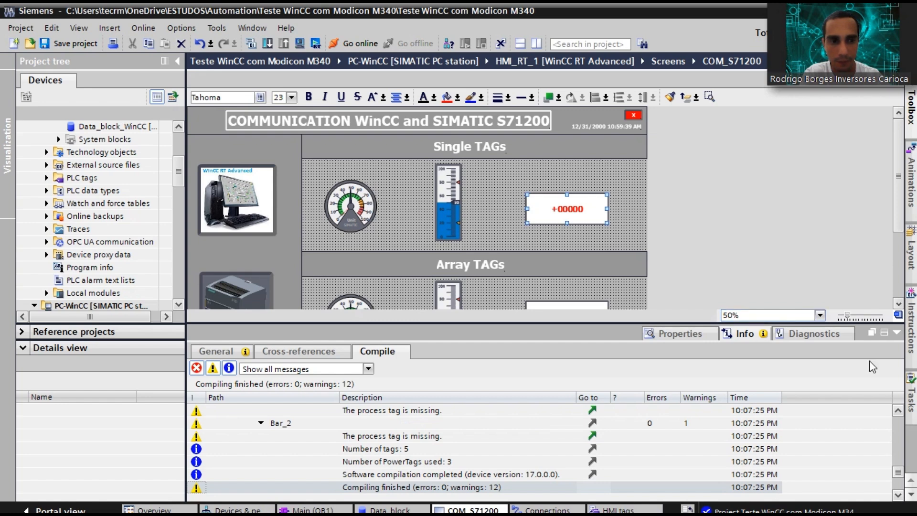
{"action": "left_click", "coordinate": [897, 333]}
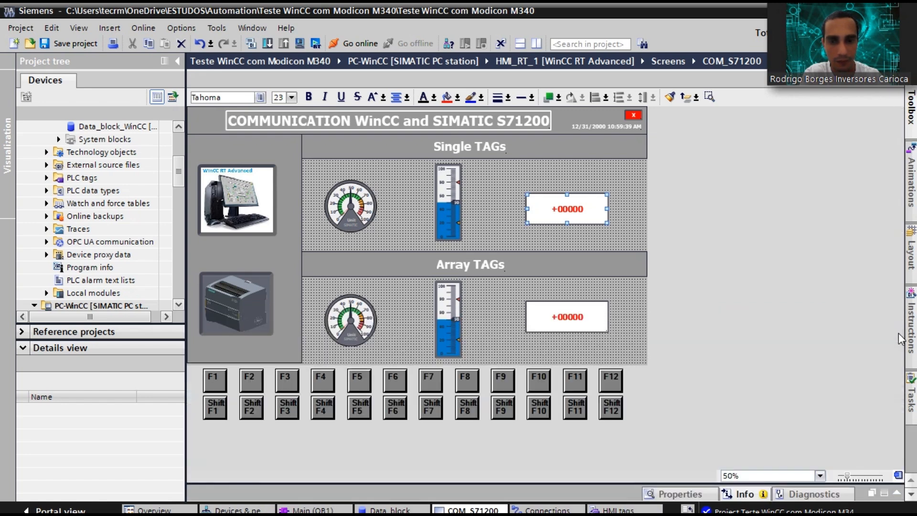
{"action": "left_click", "coordinate": [316, 45]}
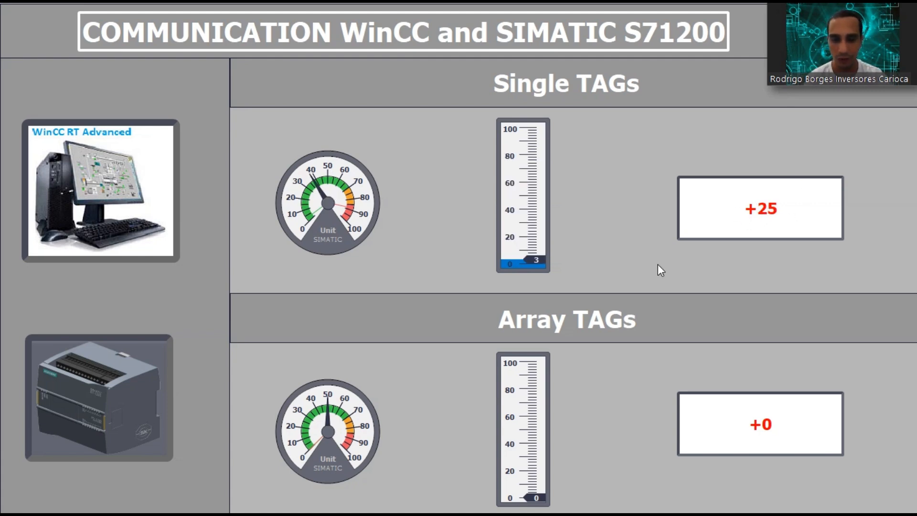
Switch back to TIA Portal, open Main [OB1] of PLC_1 and turn on online monitoring of the block.
{"action": "key", "text": "super"}
{"action": "left_click", "coordinate": [707, 509]}
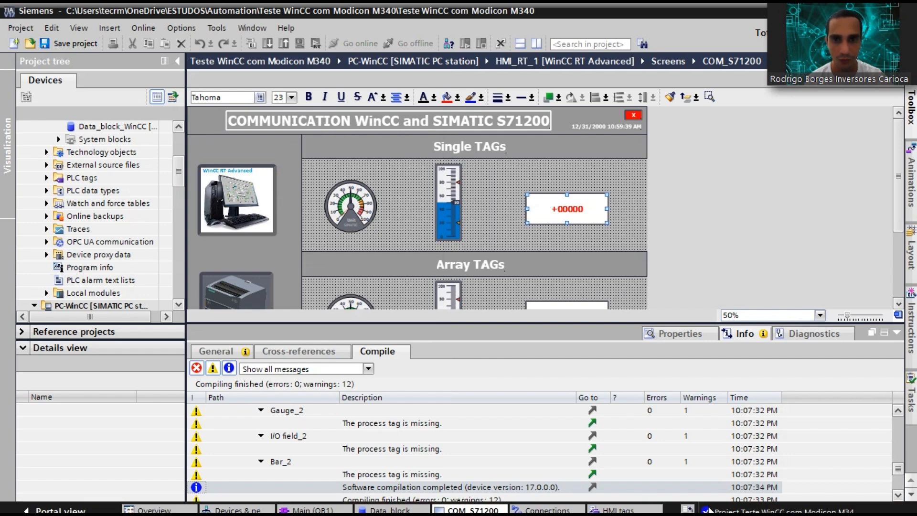
{"action": "left_click", "coordinate": [337, 509]}
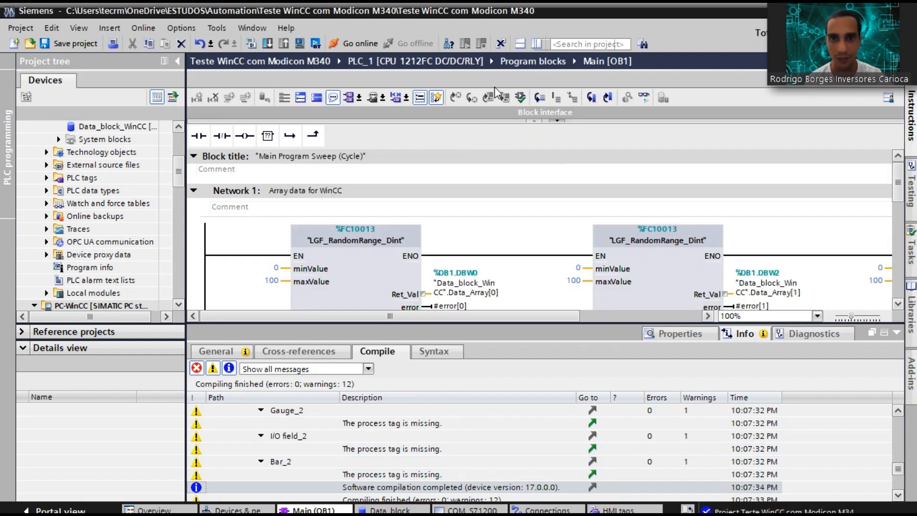
{"action": "left_click", "coordinate": [644, 99]}
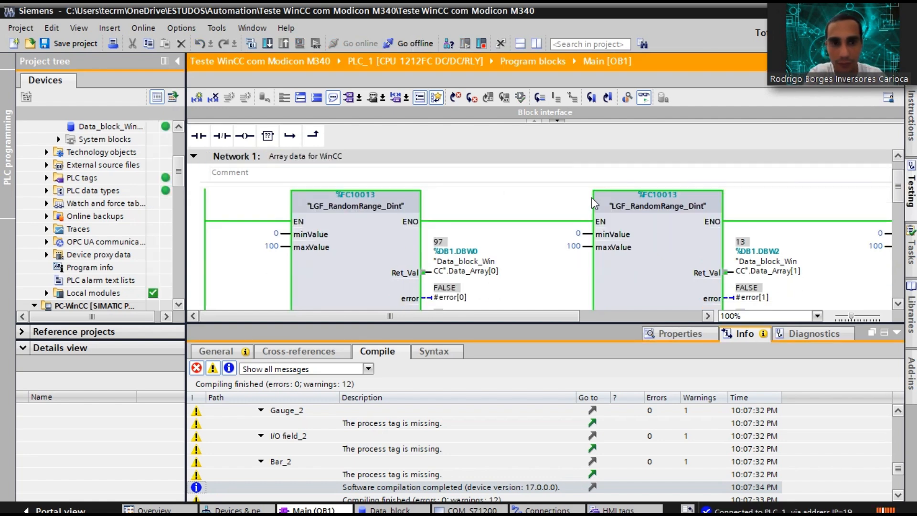
Collapse the project tree and inspector window, and arrange the Main [OB1] editor side by side with the WinCC runtime window.
{"action": "left_click", "coordinate": [177, 61]}
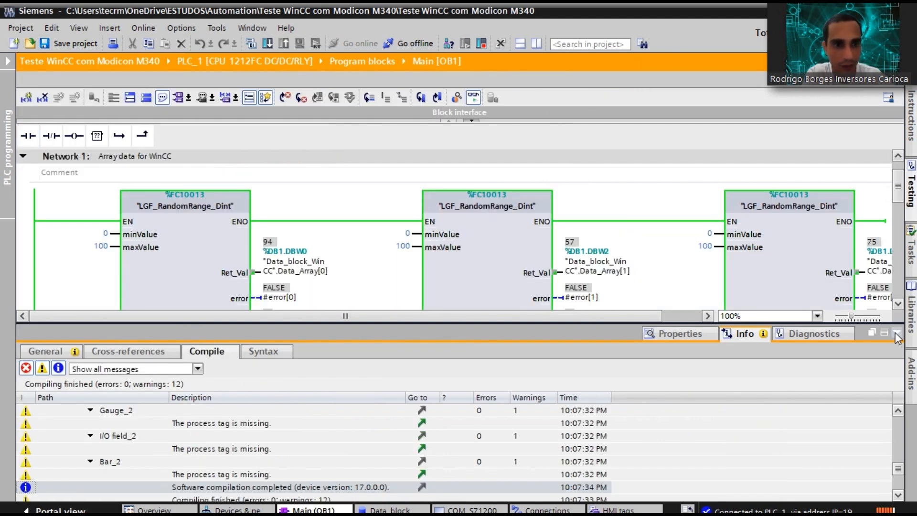
{"action": "left_click", "coordinate": [897, 334]}
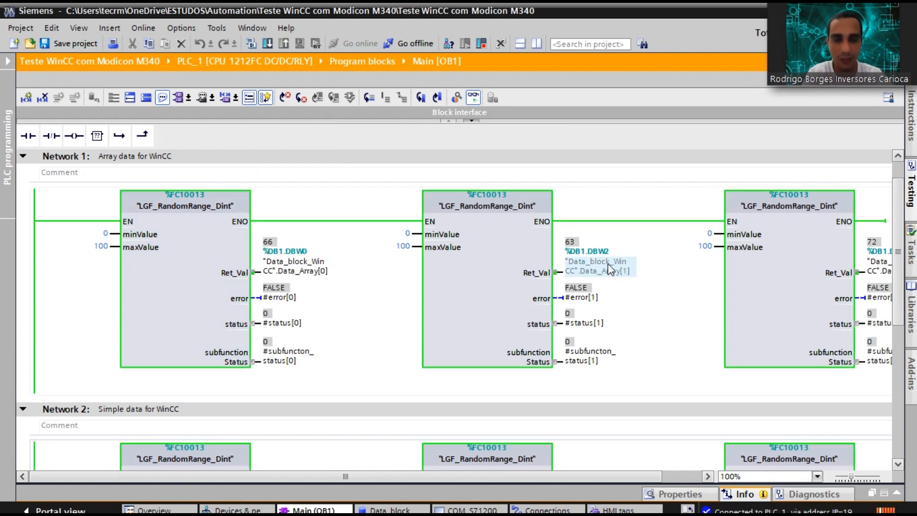
{"action": "key", "text": "super+Left"}
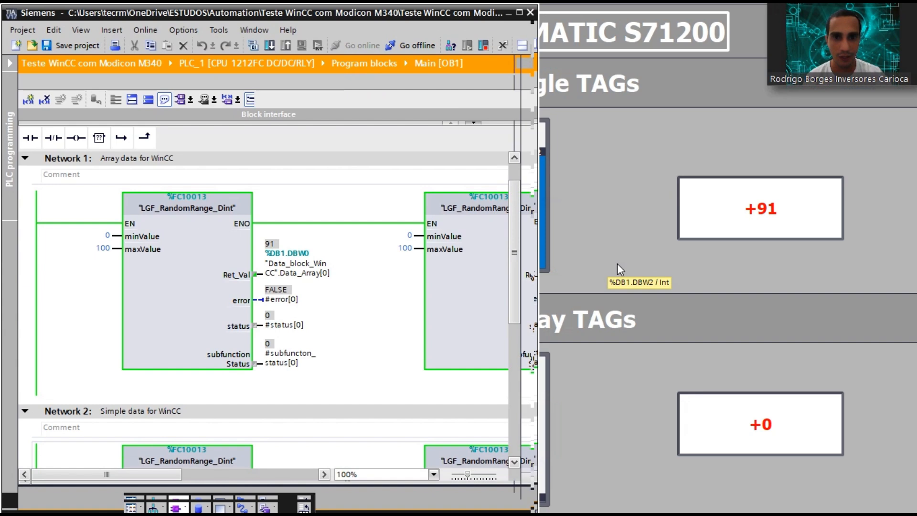
{"action": "left_click", "coordinate": [629, 198]}
{"action": "key", "text": "alt+Tab"}
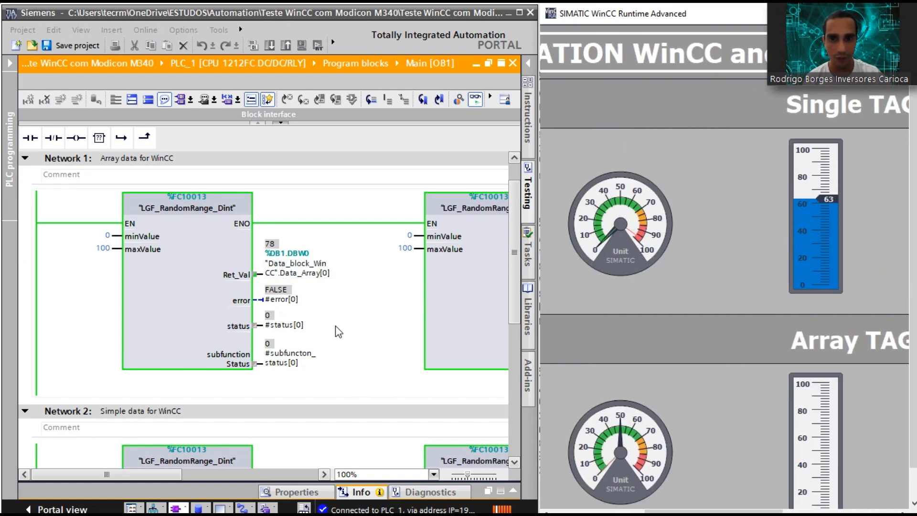
Compare the monitored Data1, Data2 and Data3 outputs in Network 2 with the Single TAGs objects in the runtime.
{"action": "left_click_drag", "start_coordinate": [150, 473], "coordinate": [131, 475]}
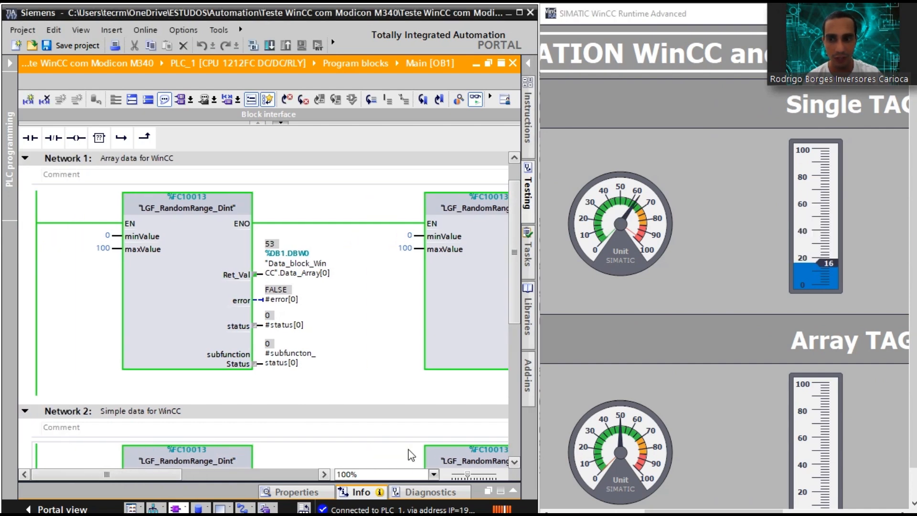
{"action": "scroll", "coordinate": [514, 460], "scroll_direction": "down", "scroll_amount": 6}
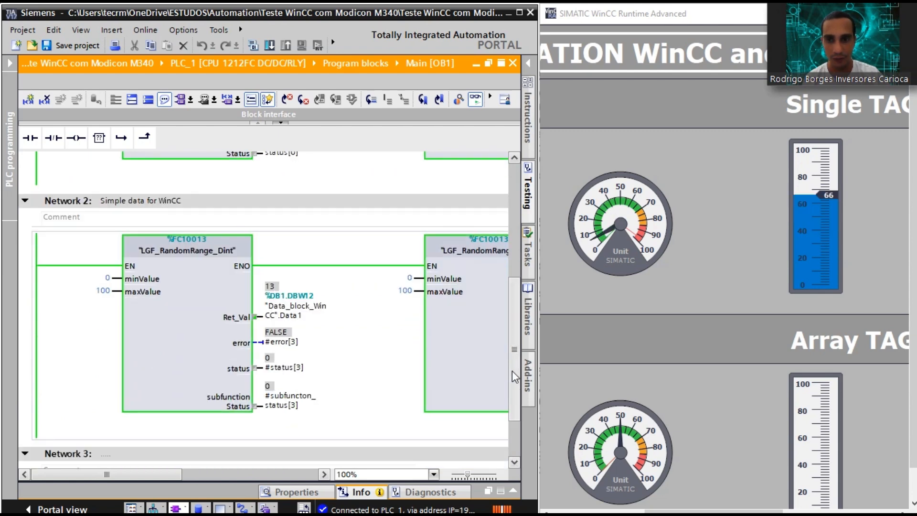
{"action": "left_click_drag", "start_coordinate": [512, 373], "coordinate": [517, 231]}
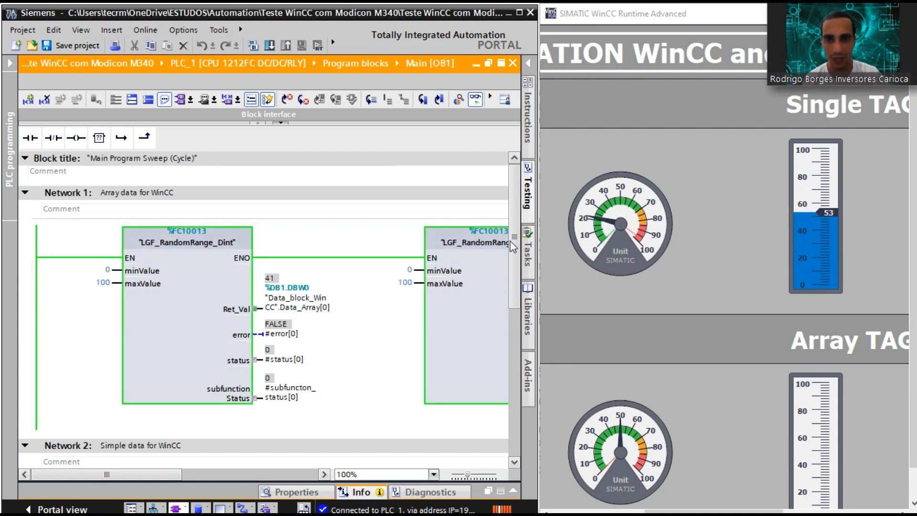
{"action": "left_click_drag", "start_coordinate": [515, 251], "coordinate": [517, 350]}
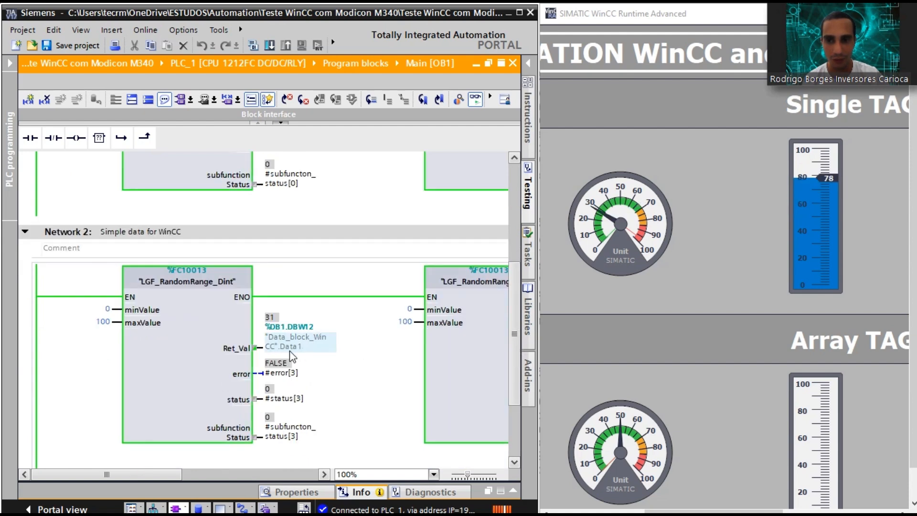
{"action": "left_click_drag", "start_coordinate": [163, 472], "coordinate": [208, 471]}
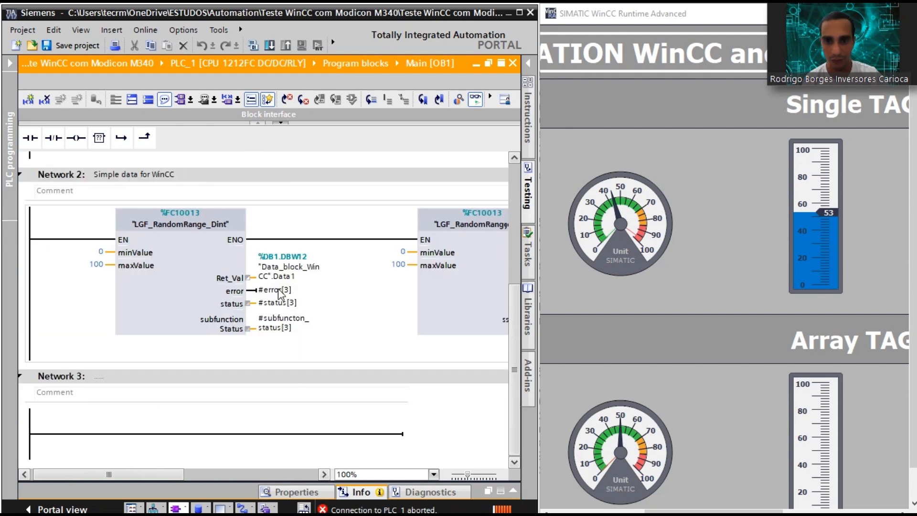
{"action": "left_click", "coordinate": [323, 474]}
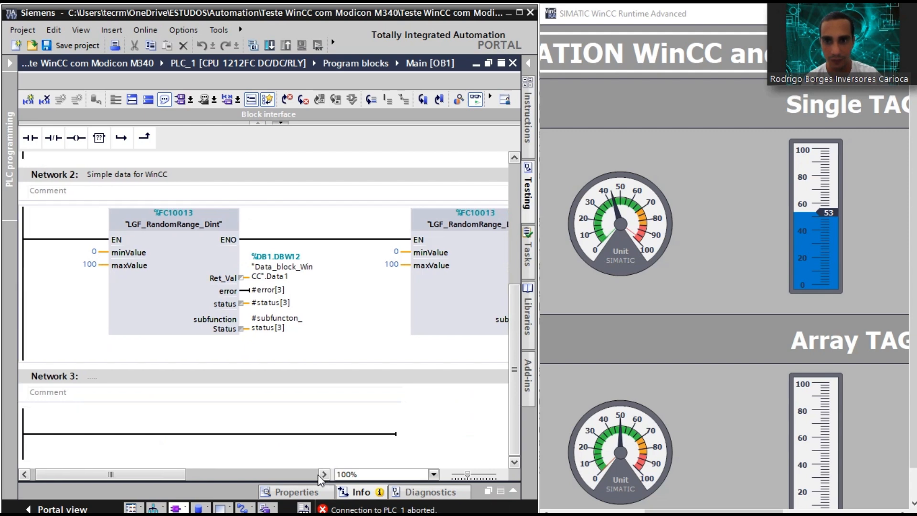
{"action": "left_click_drag", "start_coordinate": [156, 473], "coordinate": [269, 475]}
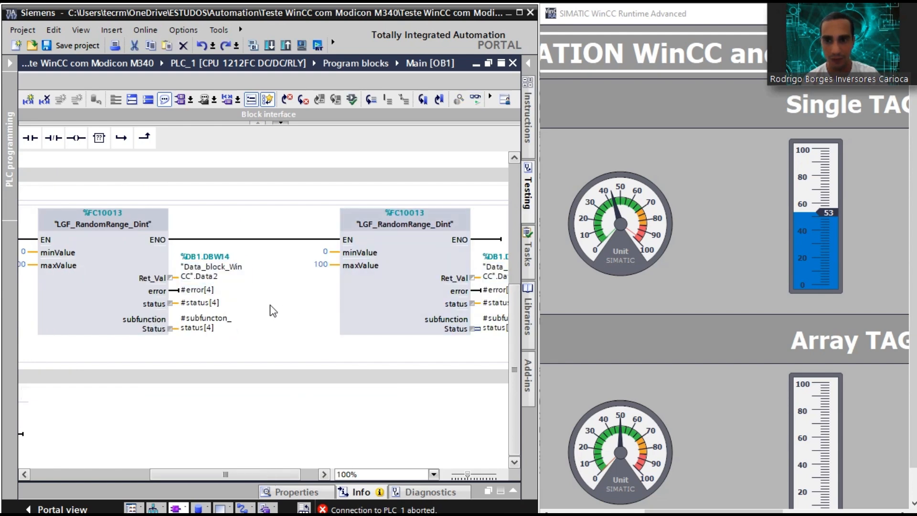
{"action": "left_click", "coordinate": [478, 102]}
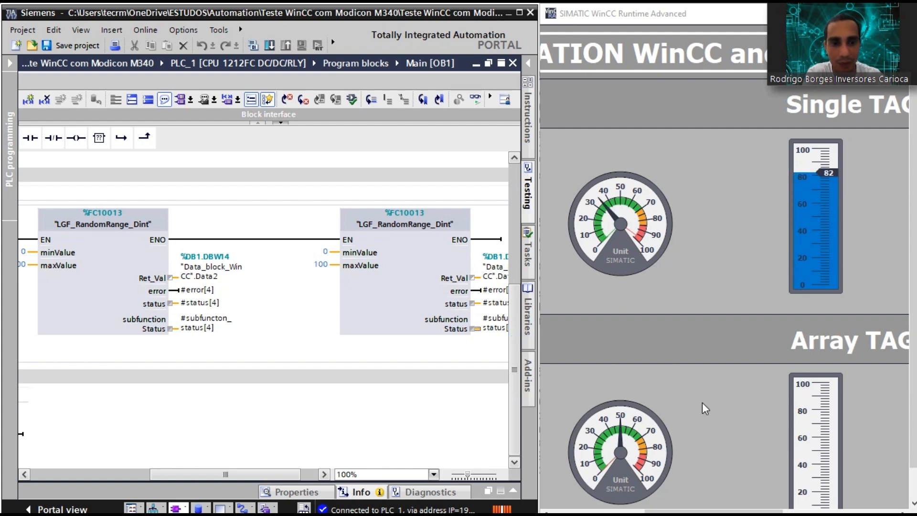
Return the runtime to full screen, exit it with the screen's close button, and maximize the TIA Portal window.
{"action": "double_click", "coordinate": [701, 17]}
{"action": "mouse_move", "coordinate": [905, 4]}
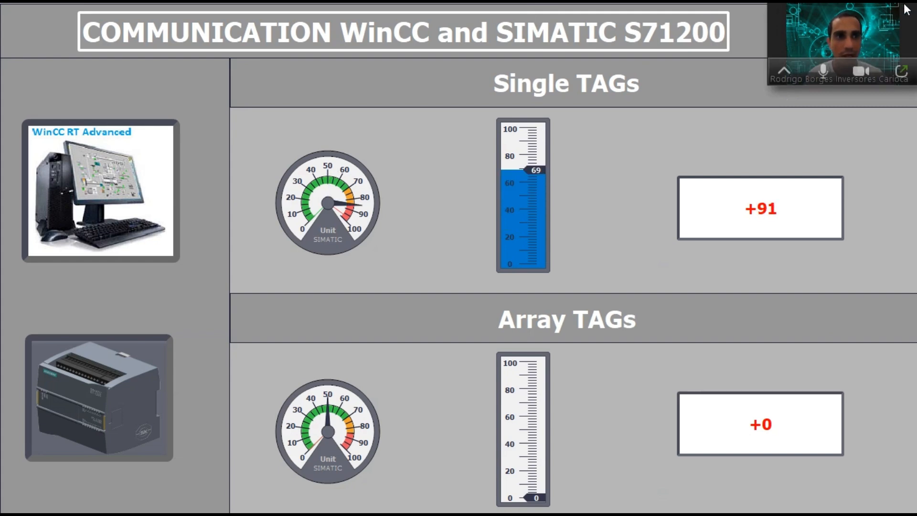
{"action": "left_click_drag", "start_coordinate": [900, 16], "coordinate": [889, 39]}
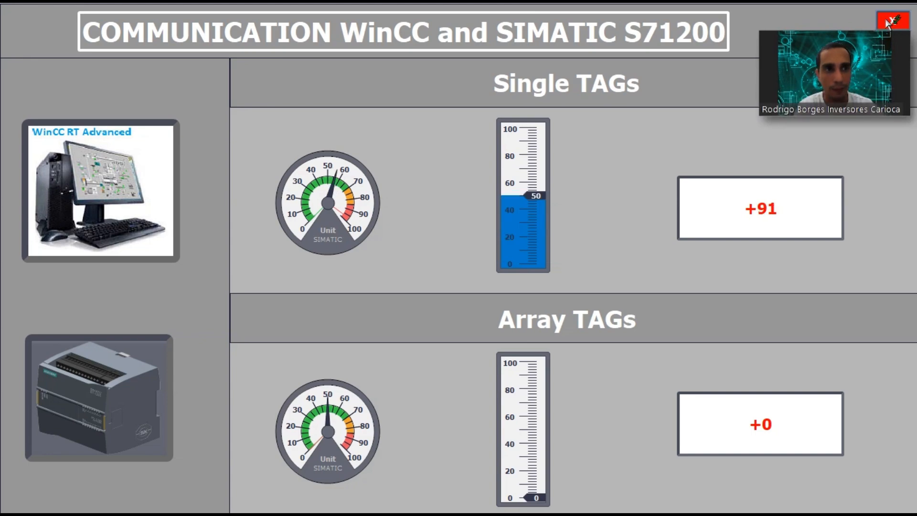
{"action": "left_click", "coordinate": [888, 21]}
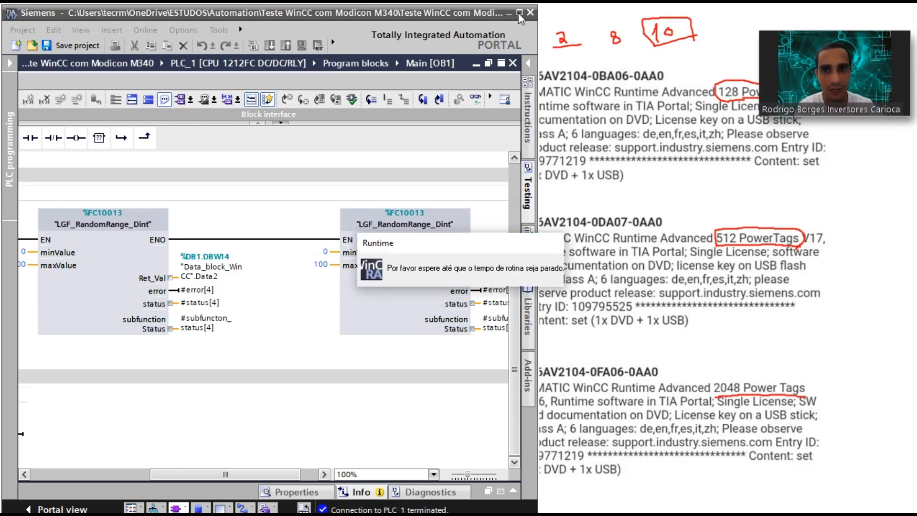
{"action": "left_click", "coordinate": [519, 13]}
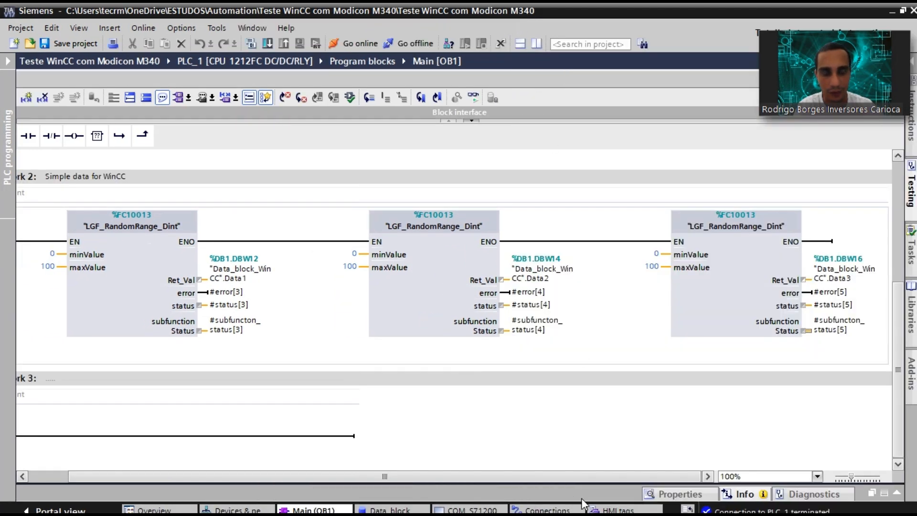
Open the COM_S71200 screen and assign DataArray as the process tag of the gauge in the Array TAGs section.
{"action": "left_click", "coordinate": [451, 509]}
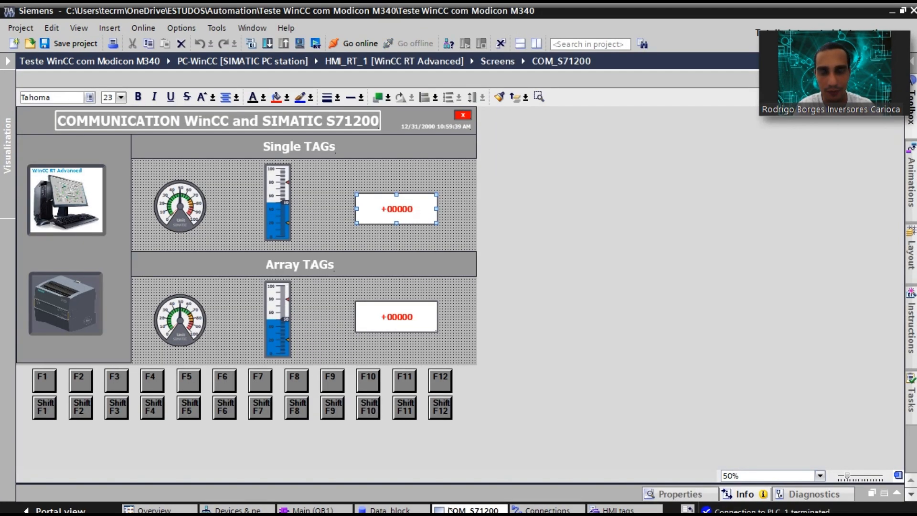
{"action": "left_click", "coordinate": [180, 320]}
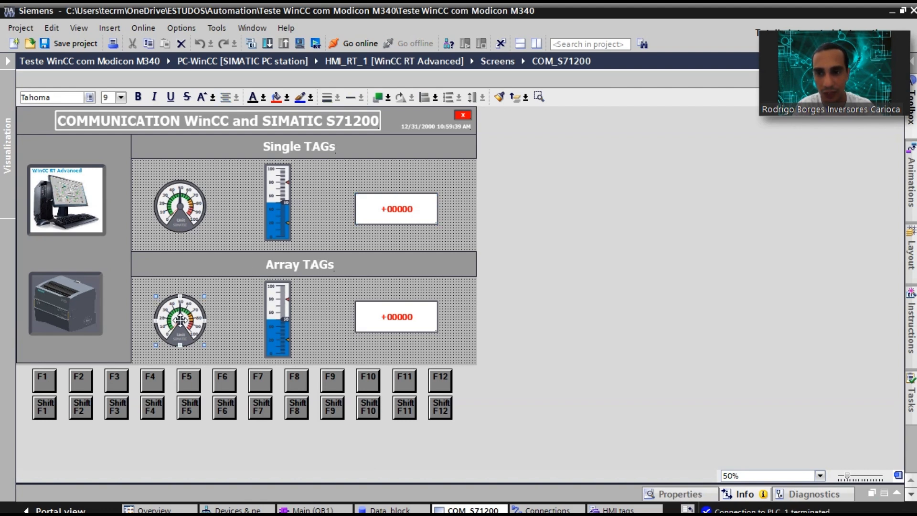
{"action": "double_click", "coordinate": [180, 320]}
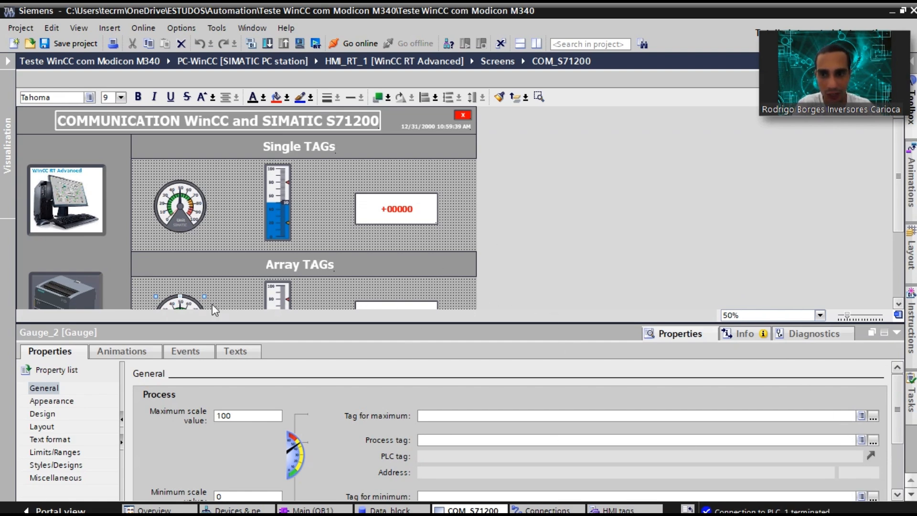
{"action": "left_click_drag", "start_coordinate": [392, 323], "coordinate": [393, 345]}
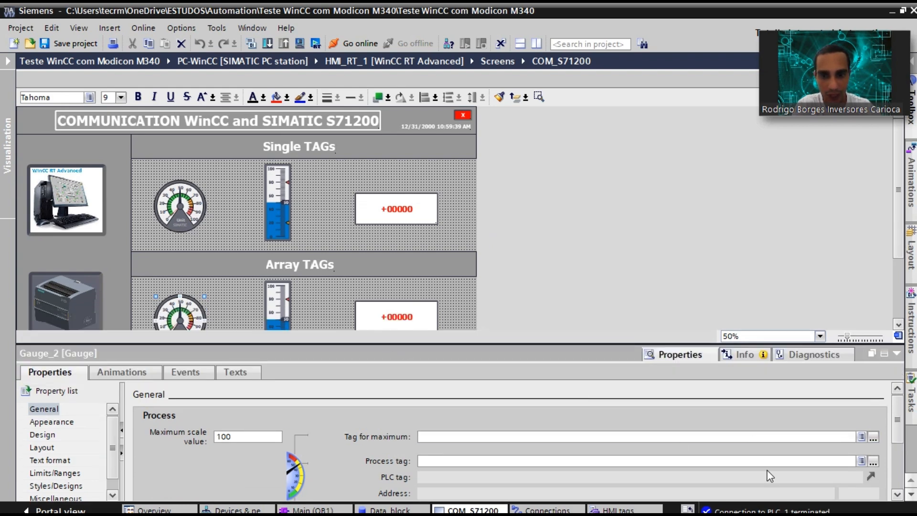
{"action": "left_click", "coordinate": [862, 465]}
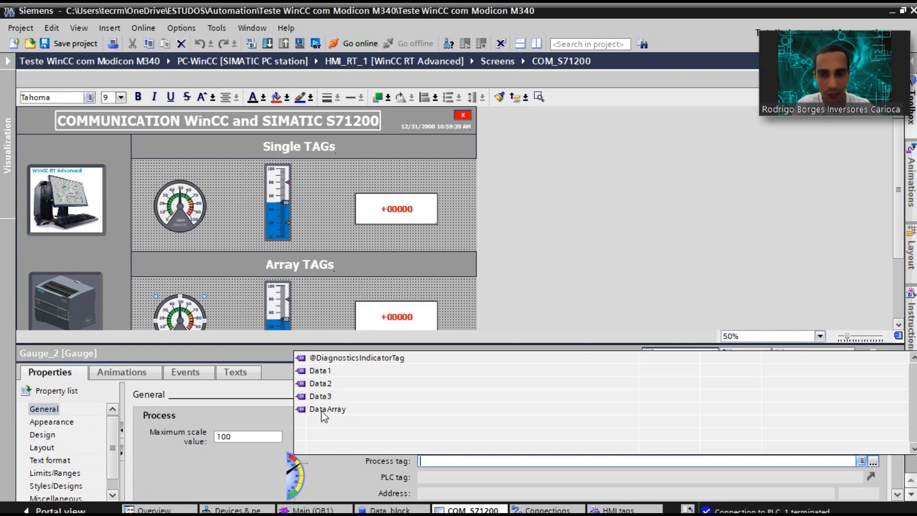
{"action": "left_click", "coordinate": [324, 410]}
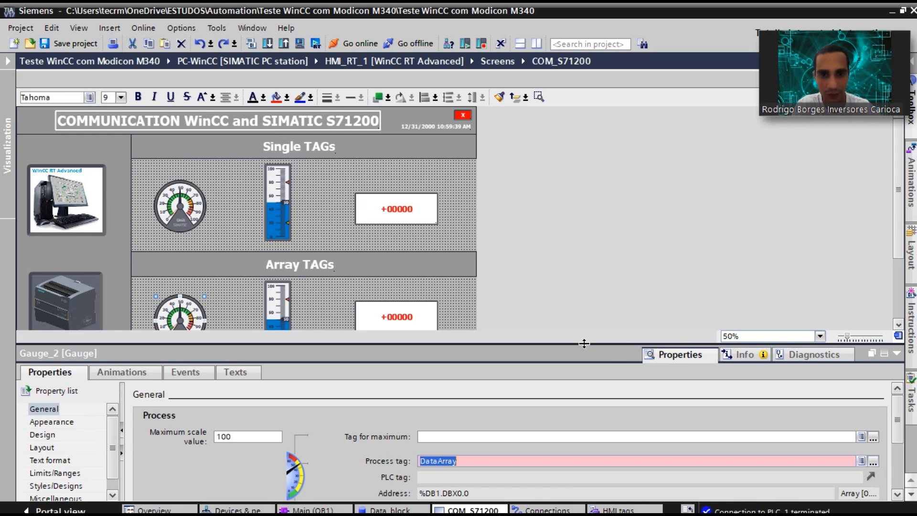
{"action": "left_click_drag", "start_coordinate": [576, 294], "coordinate": [576, 288]}
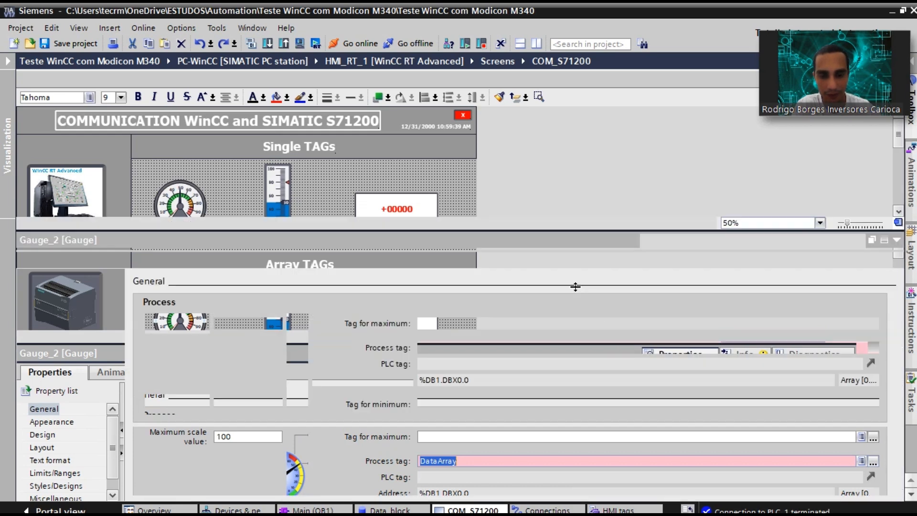
{"action": "left_click", "coordinate": [519, 323]}
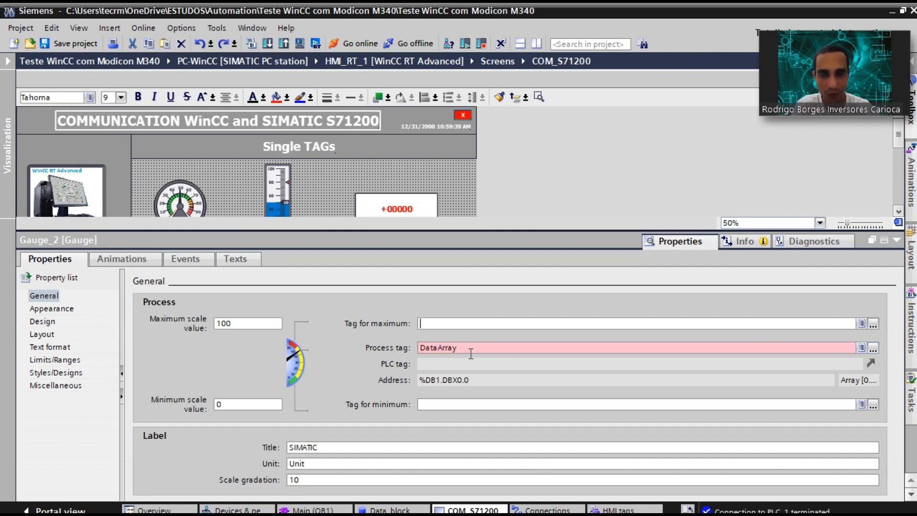
{"action": "mouse_move", "coordinate": [471, 352]}
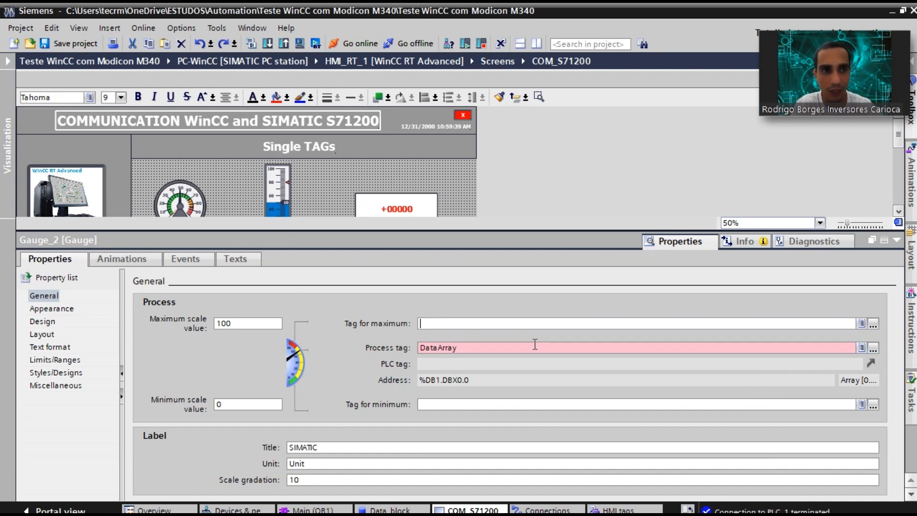
{"action": "left_click", "coordinate": [482, 328]}
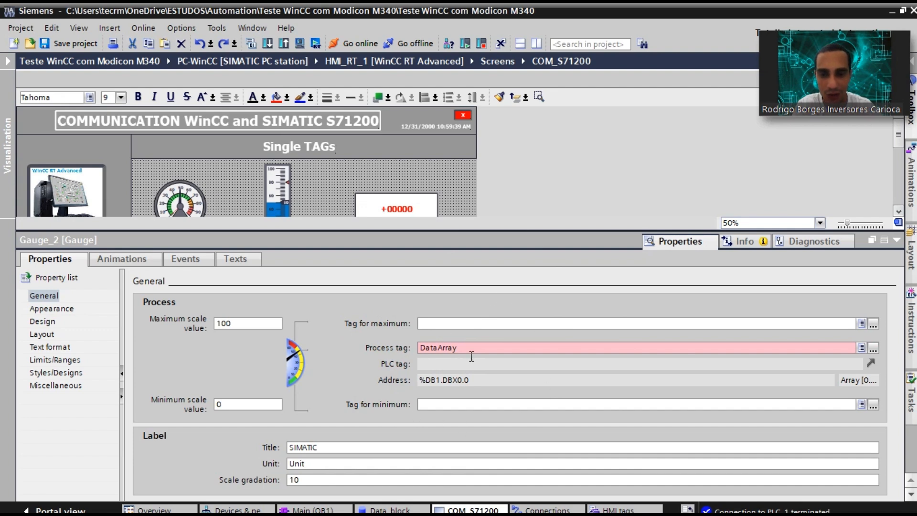
Expand DataArray in the HMI tags table and enlarge the table to examine its individual elements and addresses.
{"action": "left_click", "coordinate": [619, 510]}
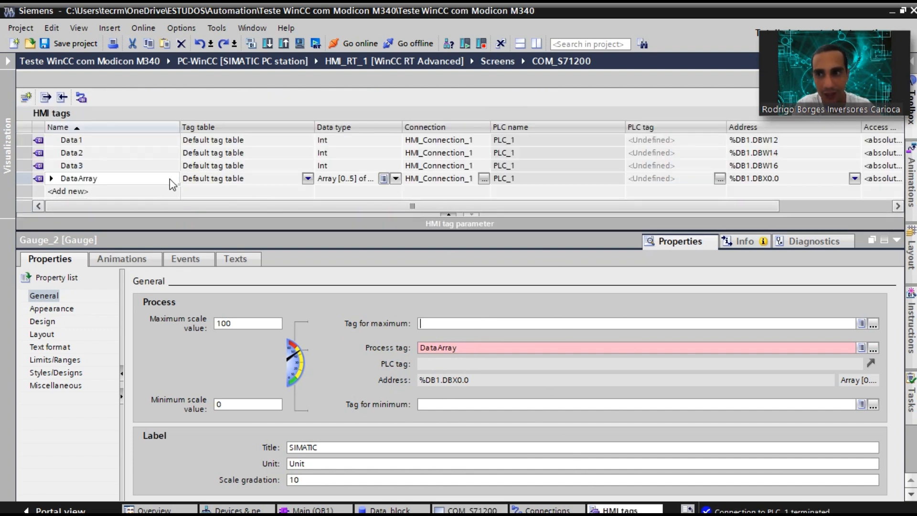
{"action": "left_click", "coordinate": [51, 179]}
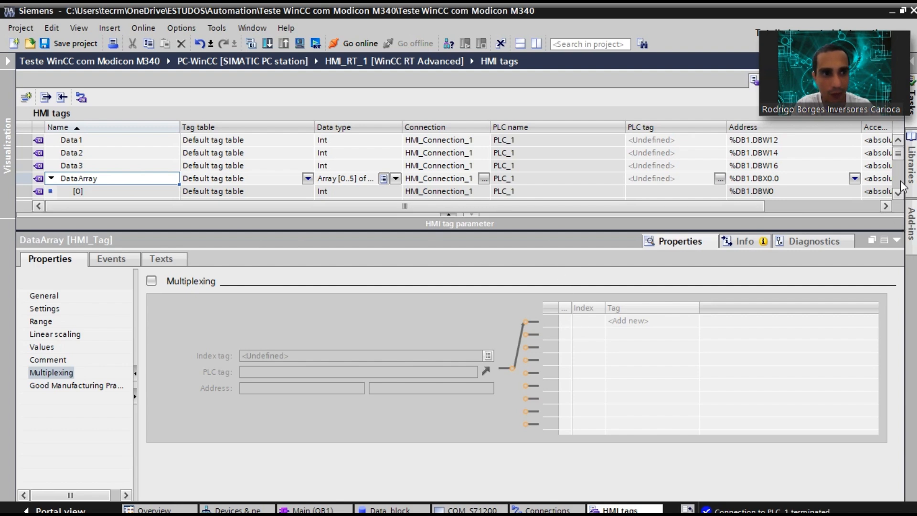
{"action": "left_click", "coordinate": [896, 242]}
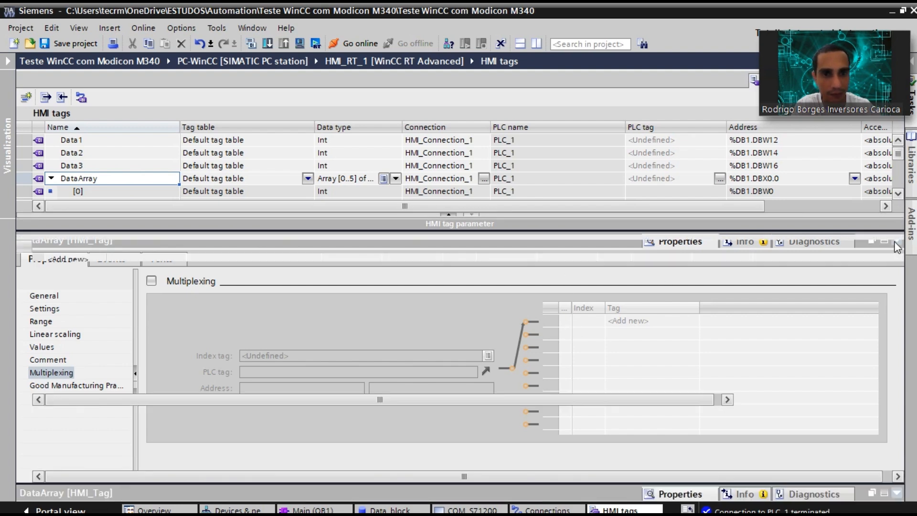
{"action": "left_click_drag", "start_coordinate": [456, 213], "coordinate": [466, 315]}
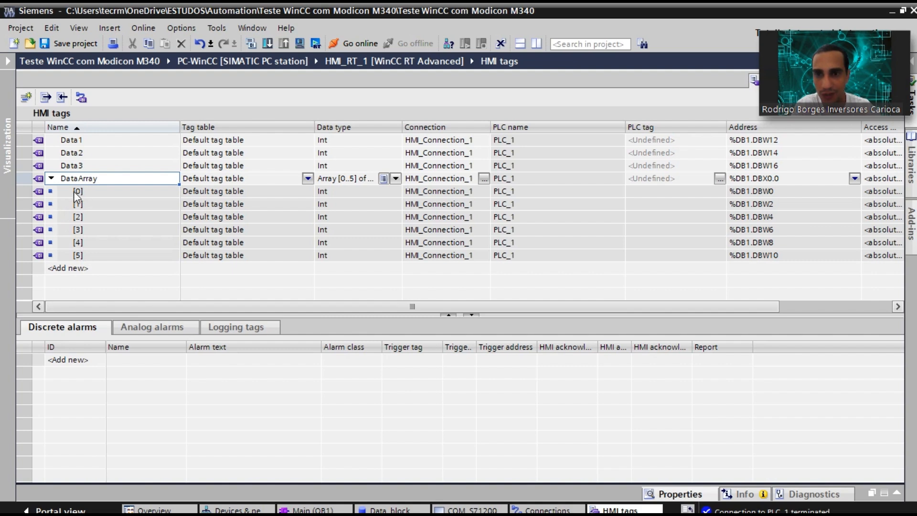
Set the process tag of the Array TAGs gauge on the COM_S71200 screen to DataArray[0].
{"action": "left_click", "coordinate": [483, 510]}
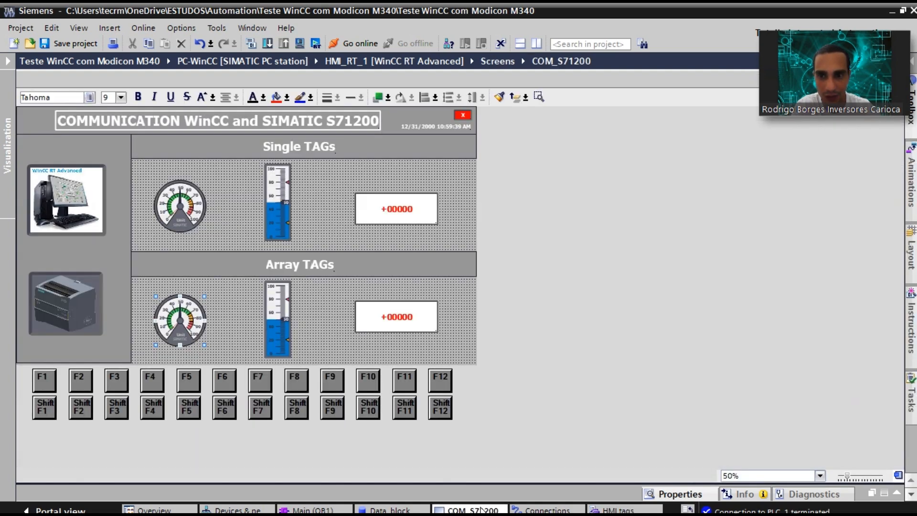
{"action": "double_click", "coordinate": [175, 321]}
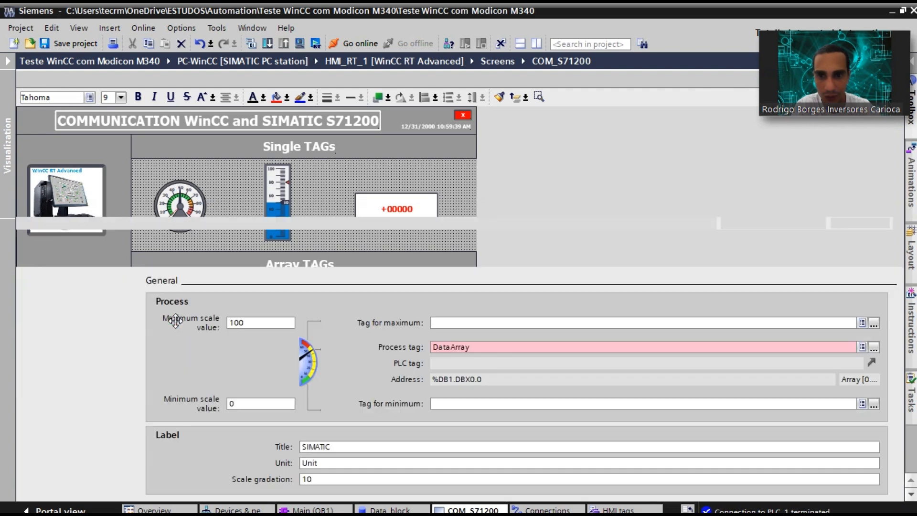
{"action": "left_click", "coordinate": [492, 347]}
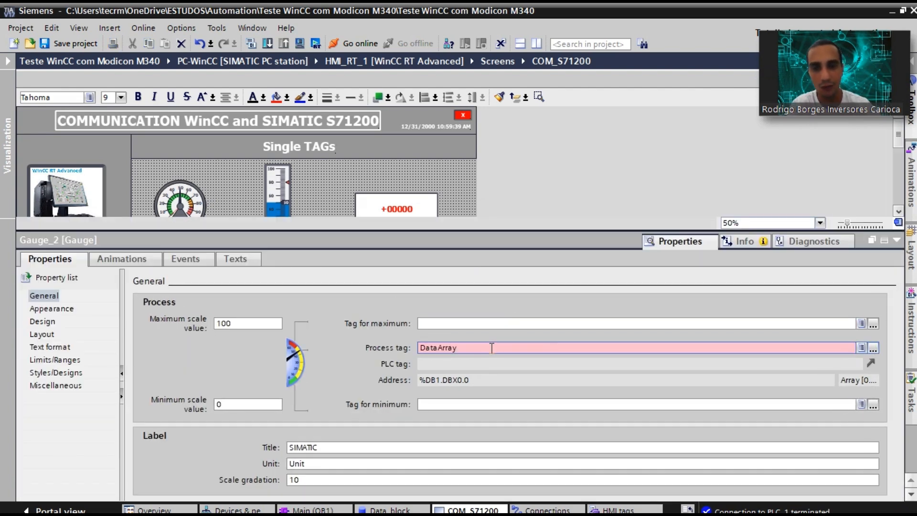
{"action": "type", "text": "[]"}
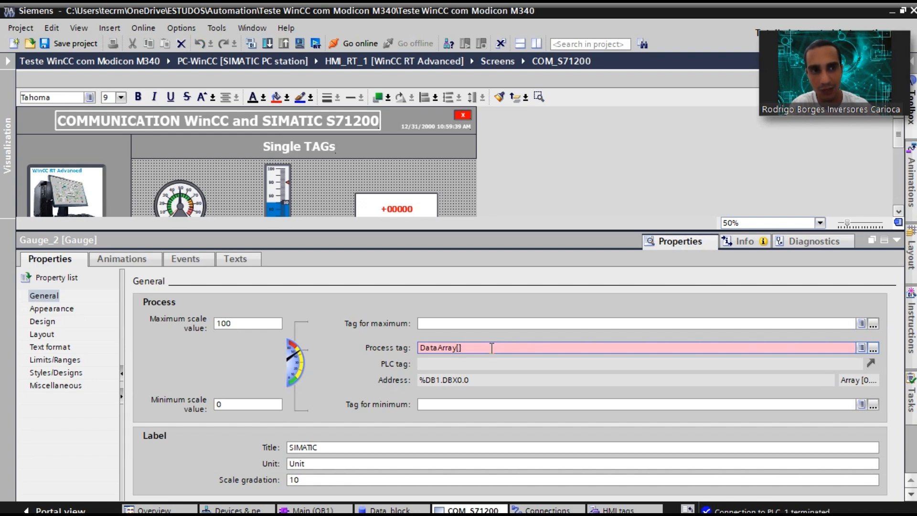
{"action": "type", "text": "0"}
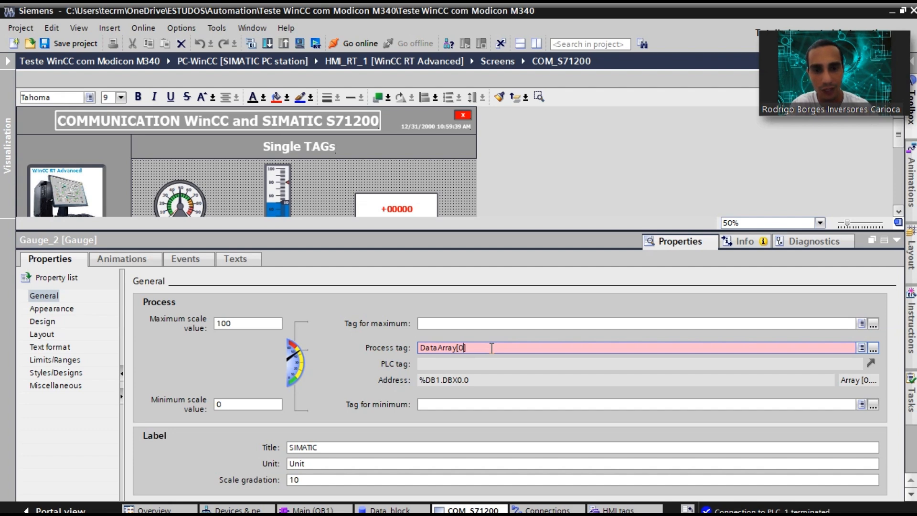
{"action": "key", "text": "Return"}
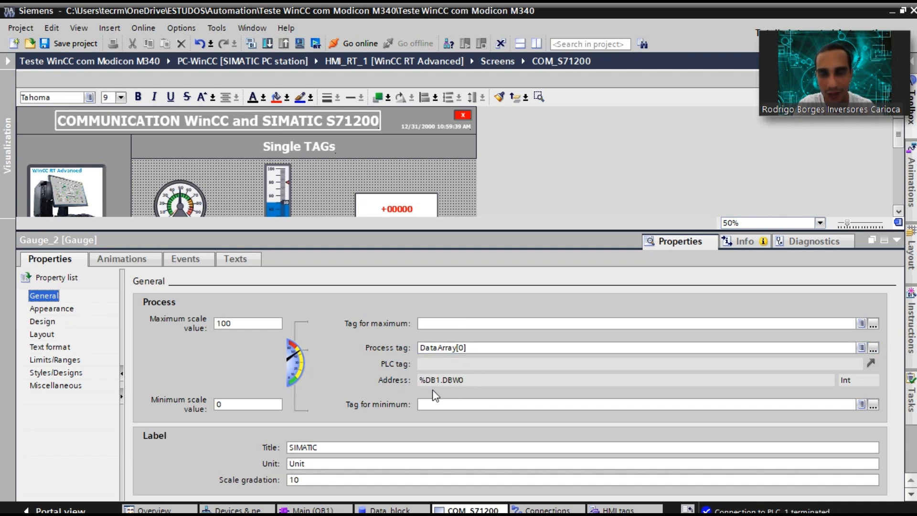
Assign DataArray[1] as the process tag of the bar in the Array TAGs section.
{"action": "left_click", "coordinate": [900, 213]}
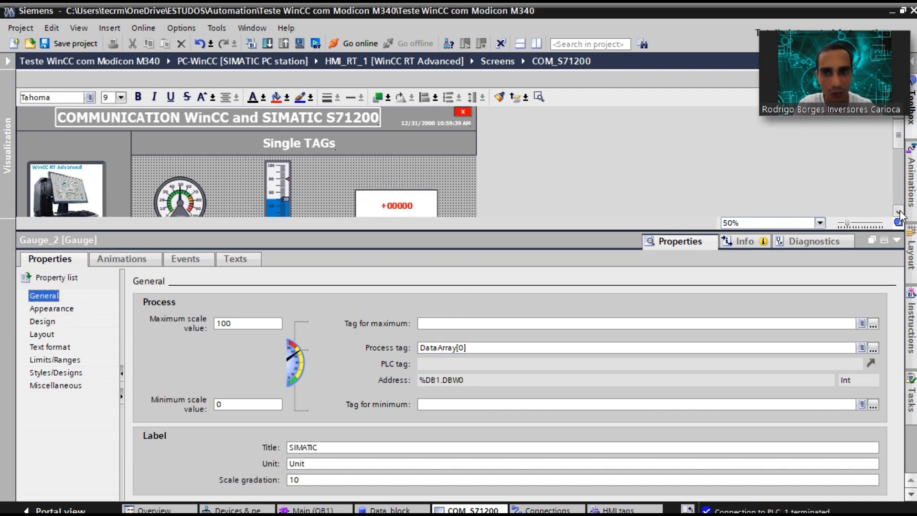
{"action": "left_click", "coordinate": [900, 213]}
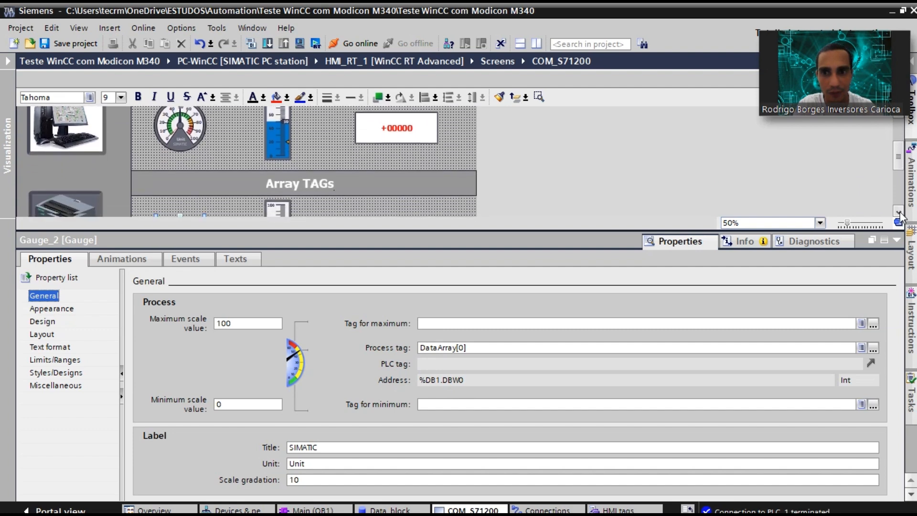
{"action": "left_click", "coordinate": [900, 213]}
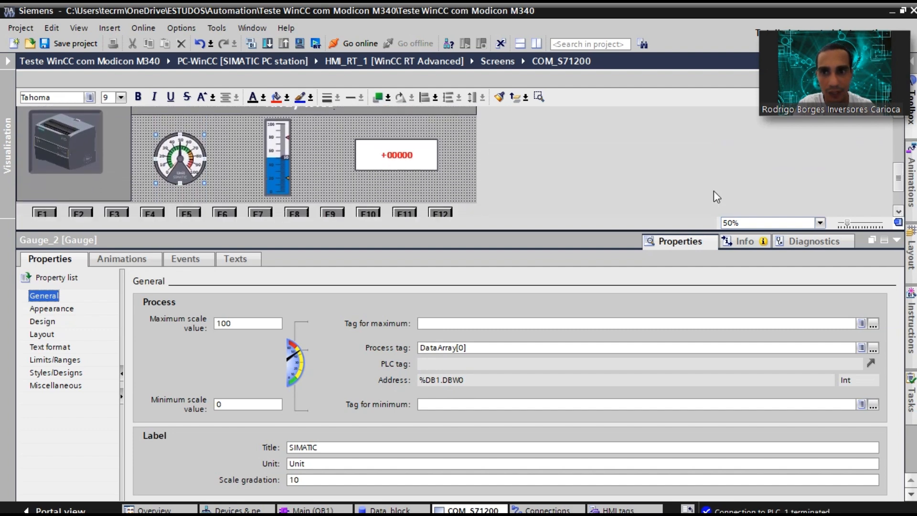
{"action": "left_click", "coordinate": [277, 164]}
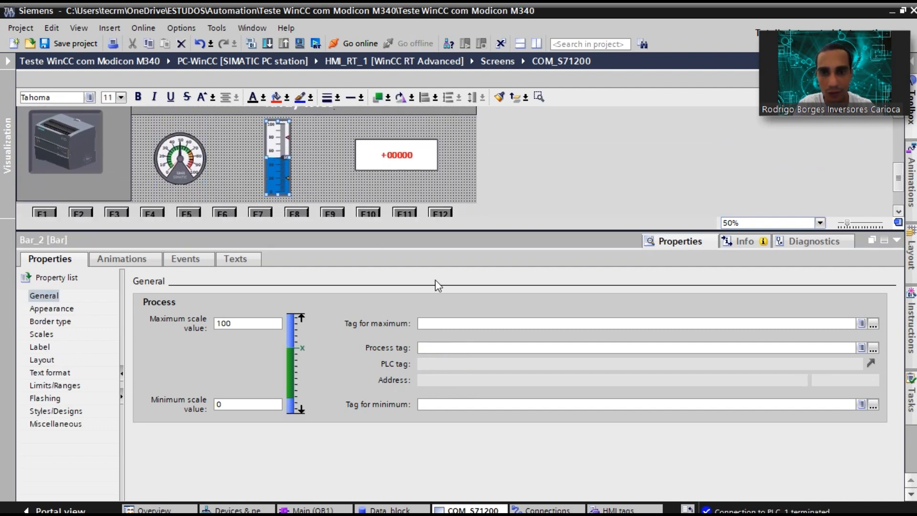
{"action": "left_click", "coordinate": [862, 347]}
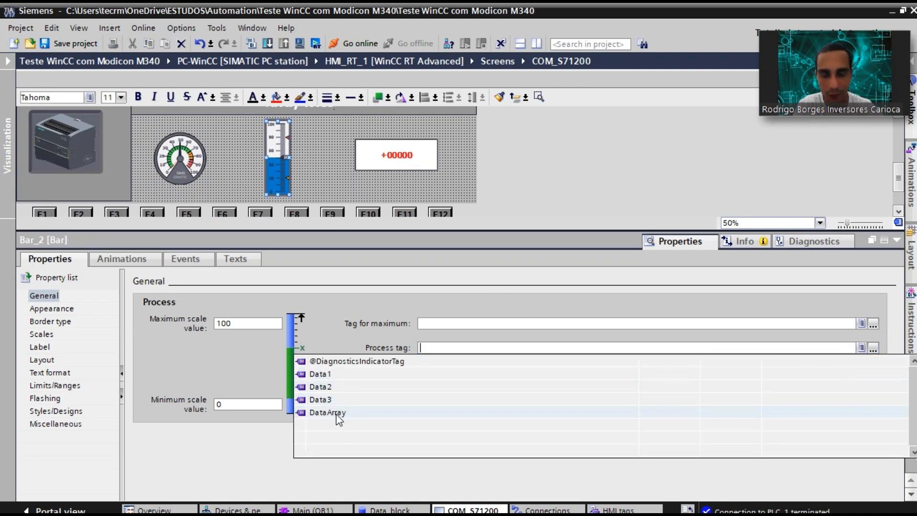
{"action": "left_click", "coordinate": [337, 414]}
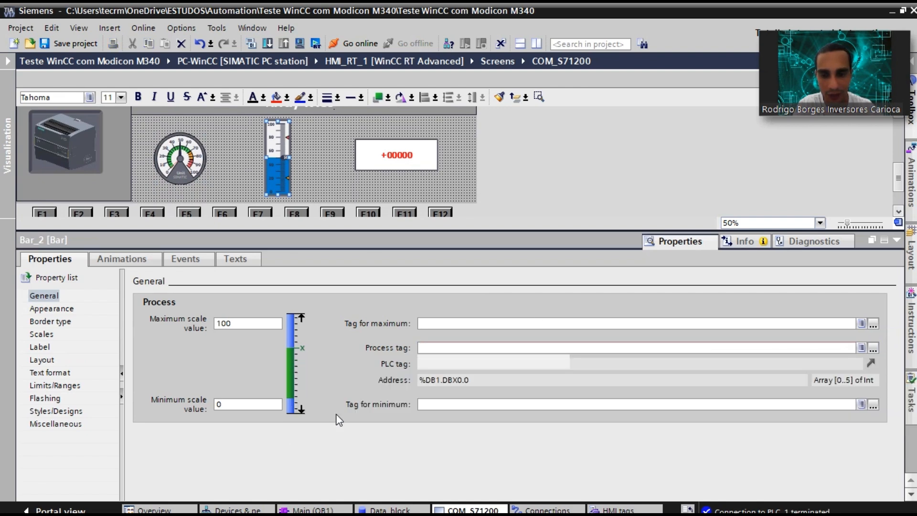
{"action": "left_click", "coordinate": [484, 349]}
{"action": "type", "text": "[]"}
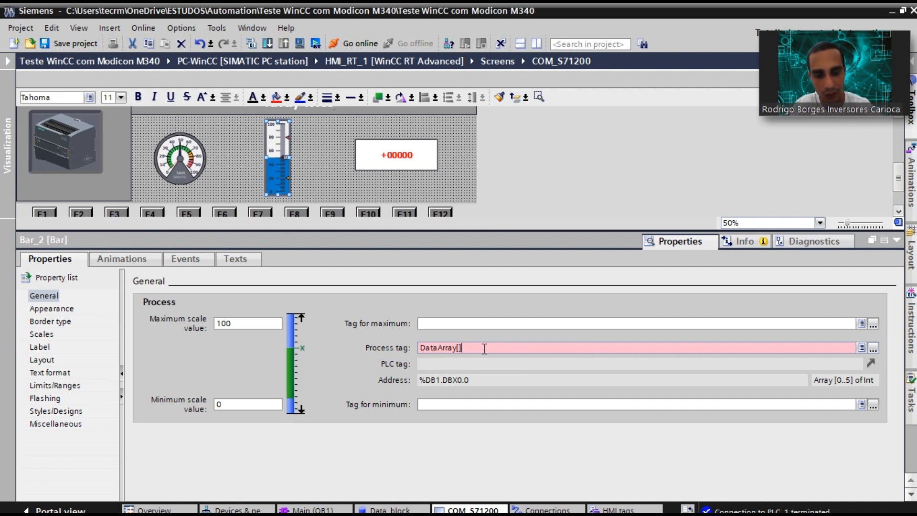
{"action": "key", "text": "Left"}
{"action": "type", "text": "1"}
{"action": "key", "text": "Return"}
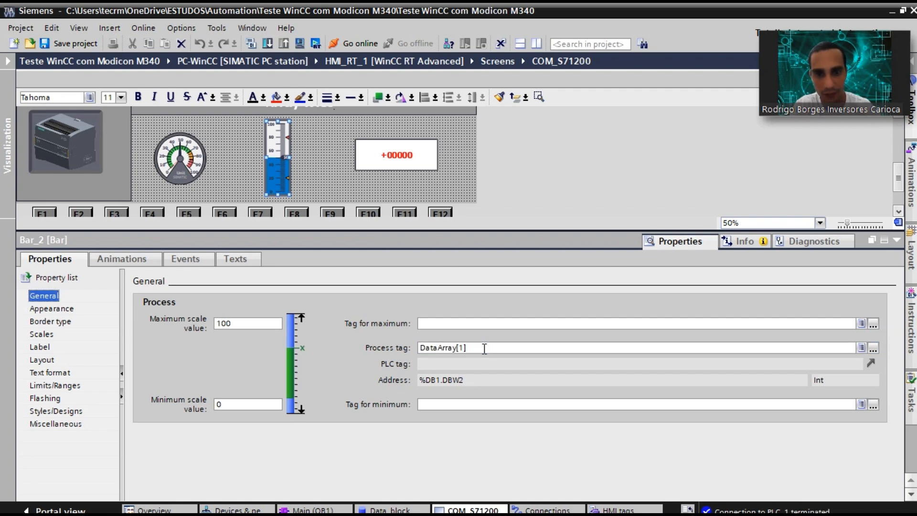
Assign DataArray[2] as the tag of the I/O field in the Array TAGs section and collapse its properties.
{"action": "left_click", "coordinate": [377, 153]}
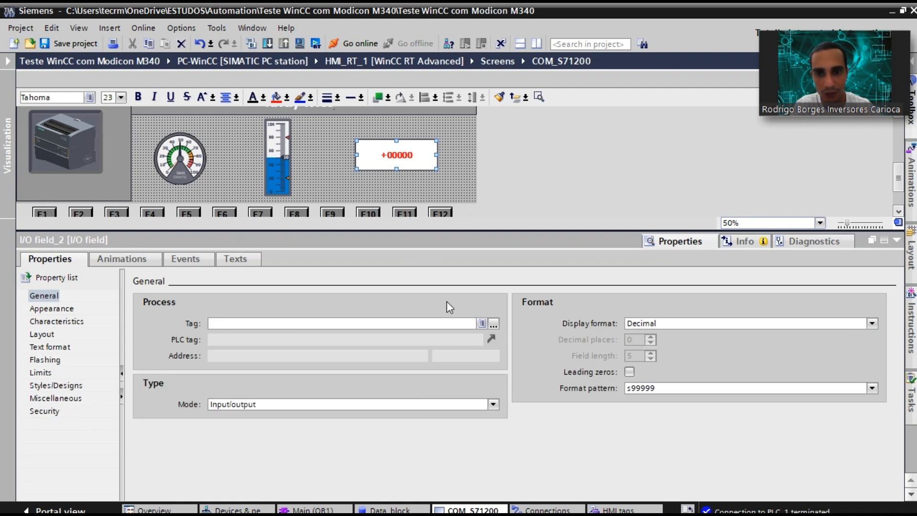
{"action": "left_click", "coordinate": [483, 323]}
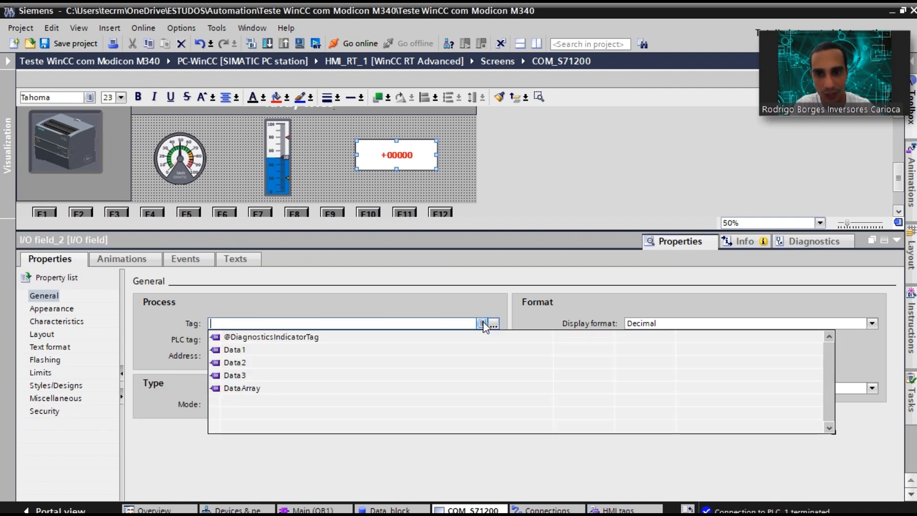
{"action": "left_click", "coordinate": [237, 387]}
{"action": "left_click", "coordinate": [315, 323]}
{"action": "type", "text": "["}
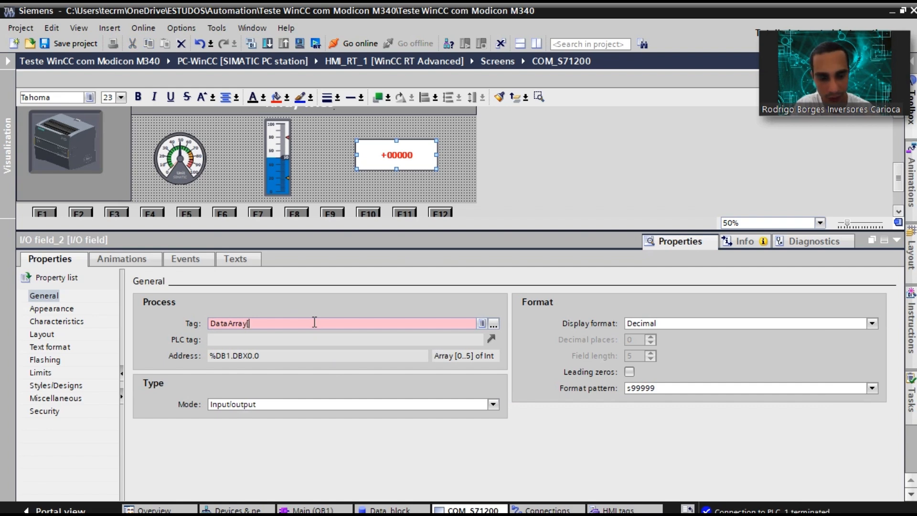
{"action": "type", "text": "2]"}
{"action": "key", "text": "Return"}
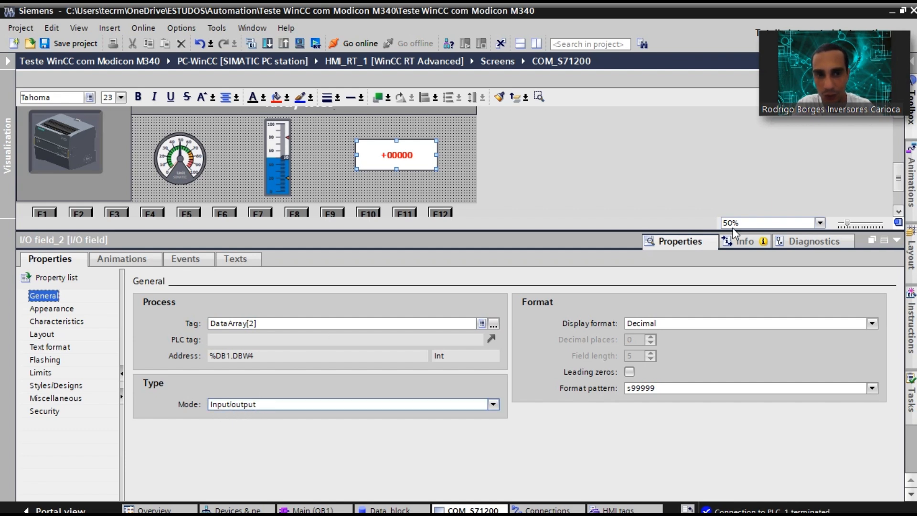
{"action": "left_click", "coordinate": [897, 243]}
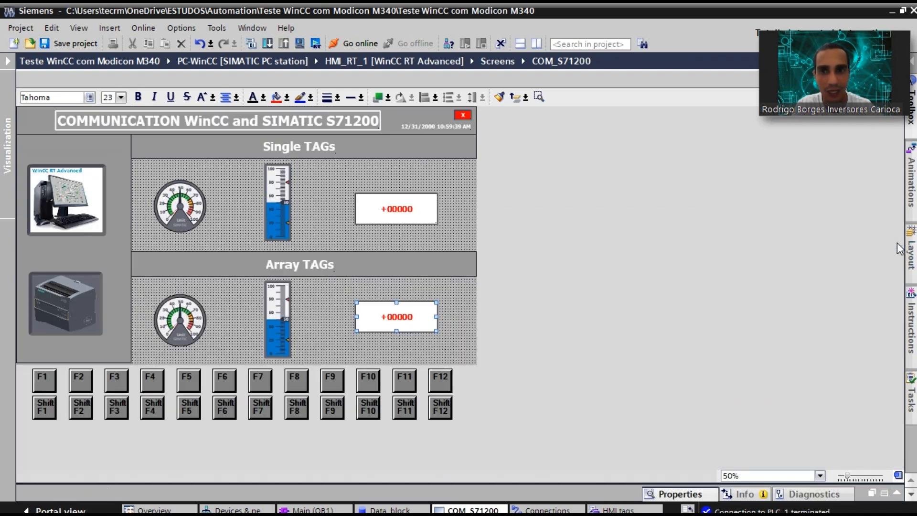
Review the tag and address assigned to the I/O field in the Array TAGs section.
{"action": "left_click", "coordinate": [317, 327]}
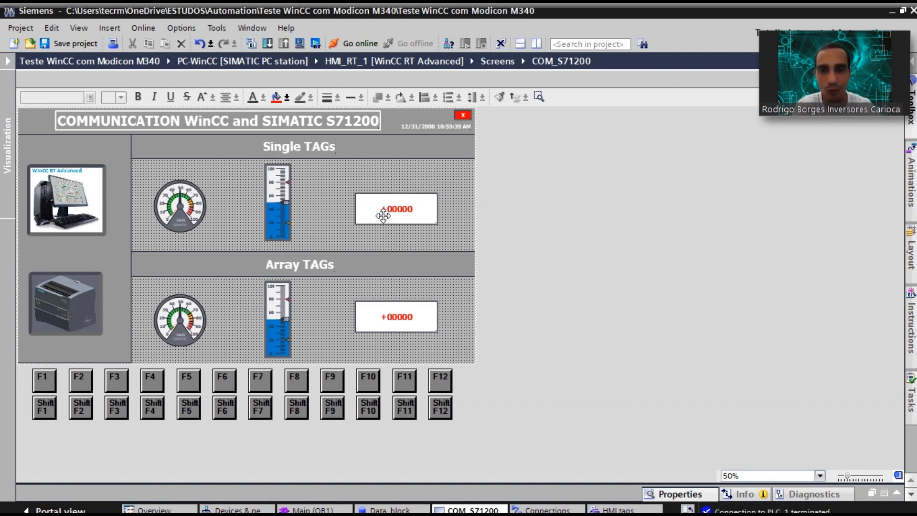
{"action": "left_click", "coordinate": [372, 324]}
{"action": "double_click", "coordinate": [371, 324]}
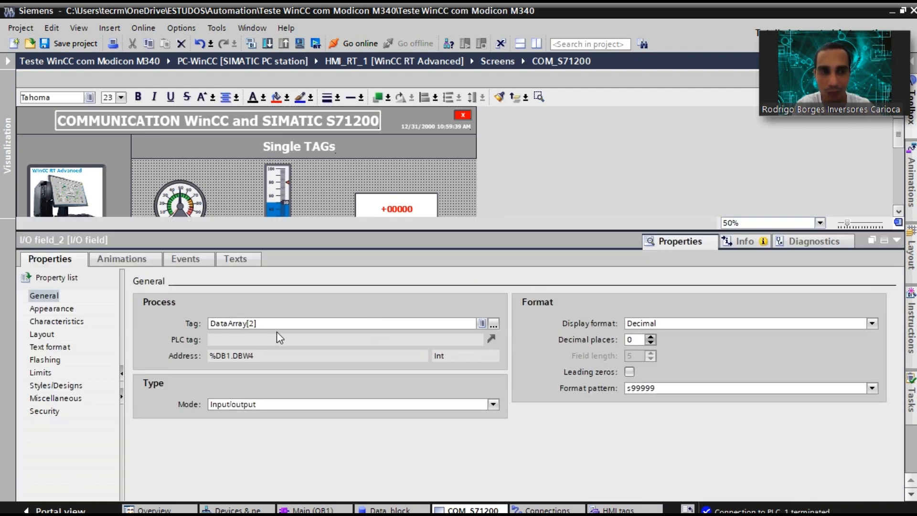
{"action": "left_click", "coordinate": [246, 323]}
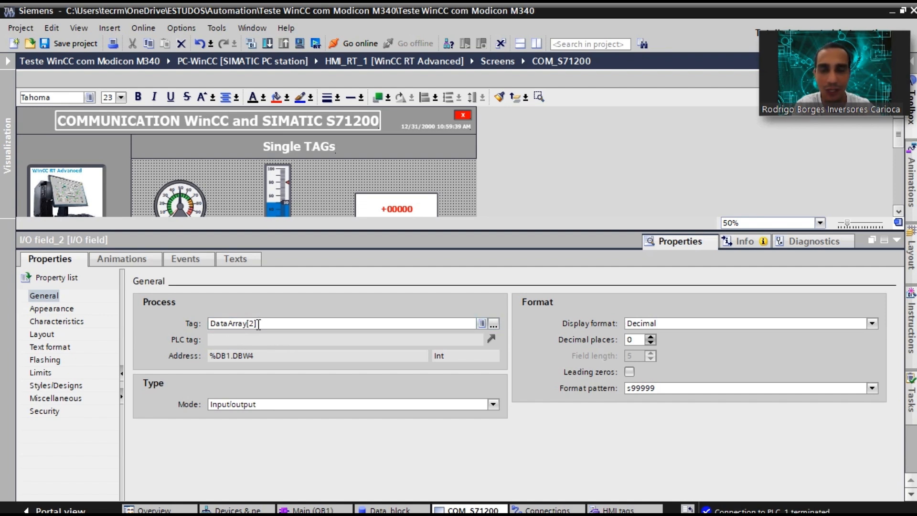
{"action": "left_click", "coordinate": [896, 241]}
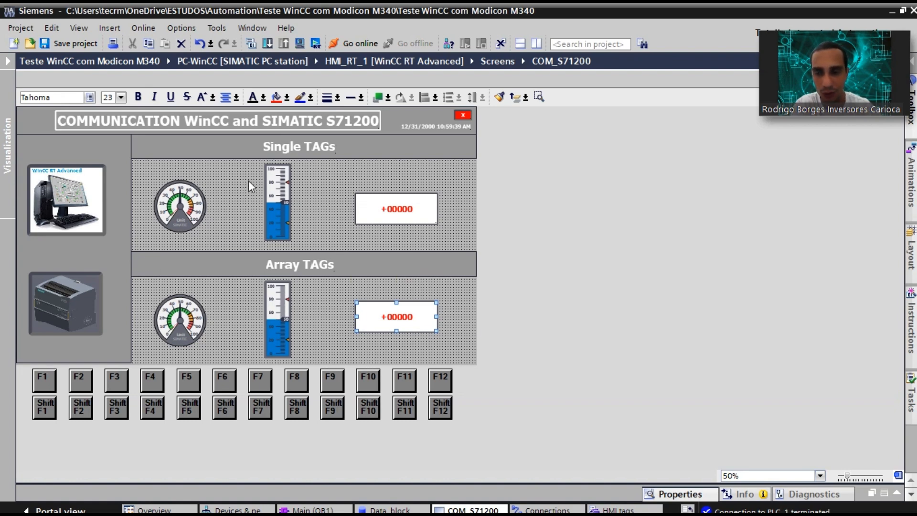
{"action": "left_click", "coordinate": [231, 299]}
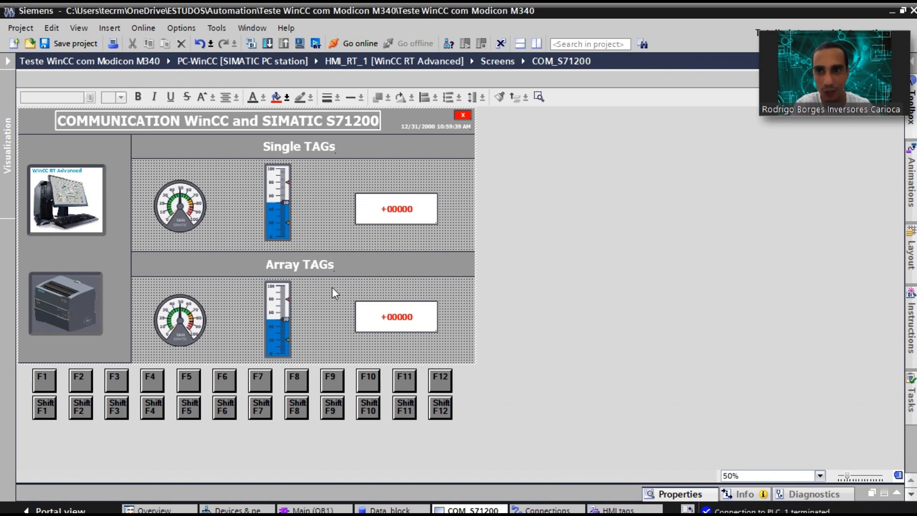
Compile the HMI and check the number of tags and PowerTags used in the compile messages.
{"action": "left_click", "coordinate": [246, 42]}
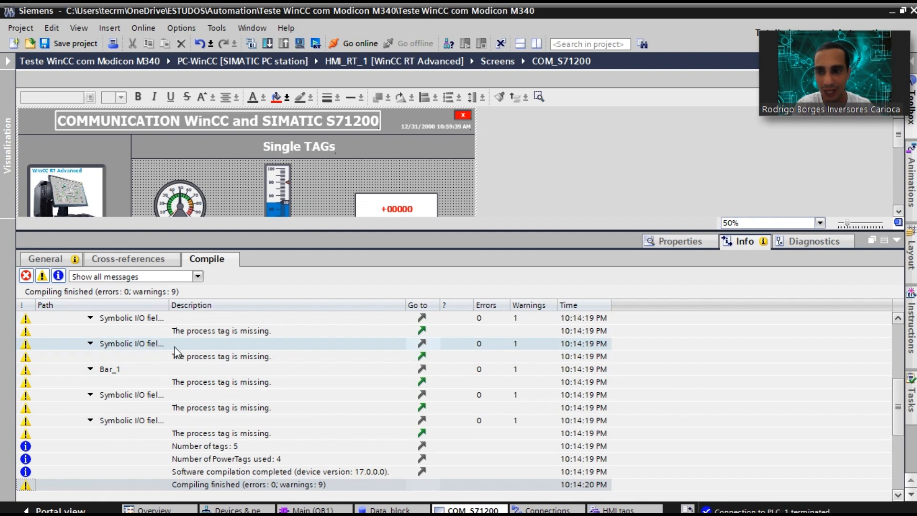
{"action": "left_click", "coordinate": [227, 450]}
{"action": "left_click", "coordinate": [273, 459]}
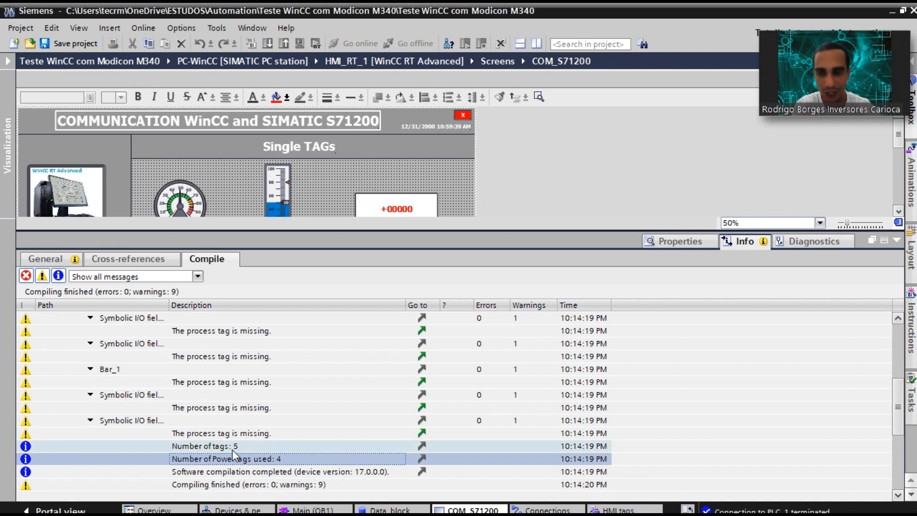
{"action": "left_click", "coordinate": [896, 241]}
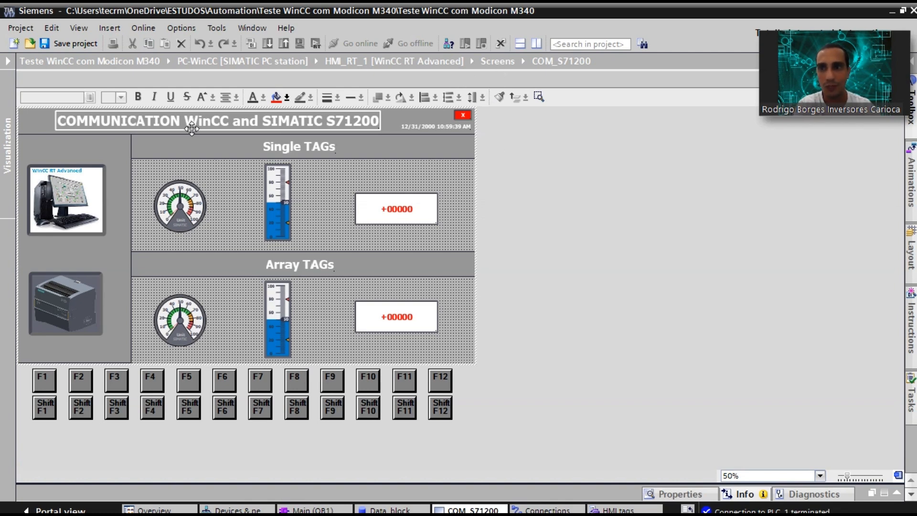
{"action": "left_click", "coordinate": [205, 164]}
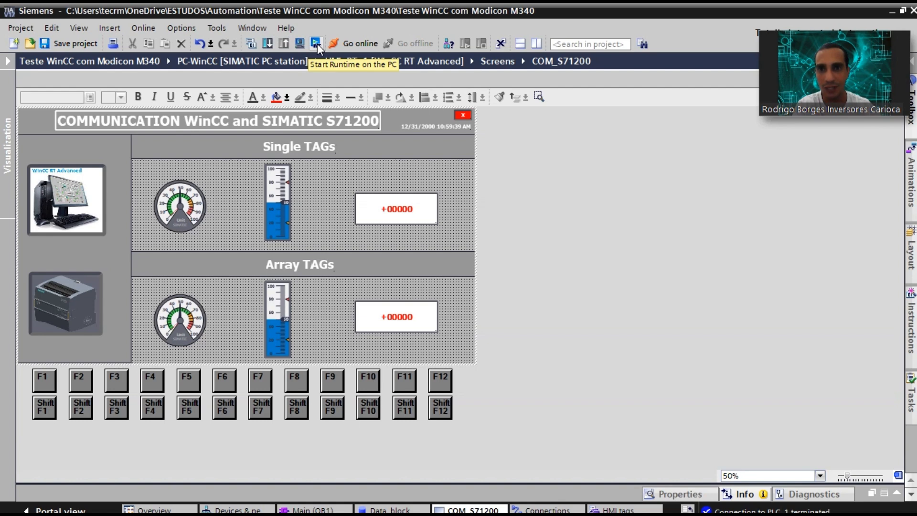
Start the runtime on the PC, place it side by side with TIA Portal, and bring its bars and I/O fields into view.
{"action": "left_click", "coordinate": [317, 44]}
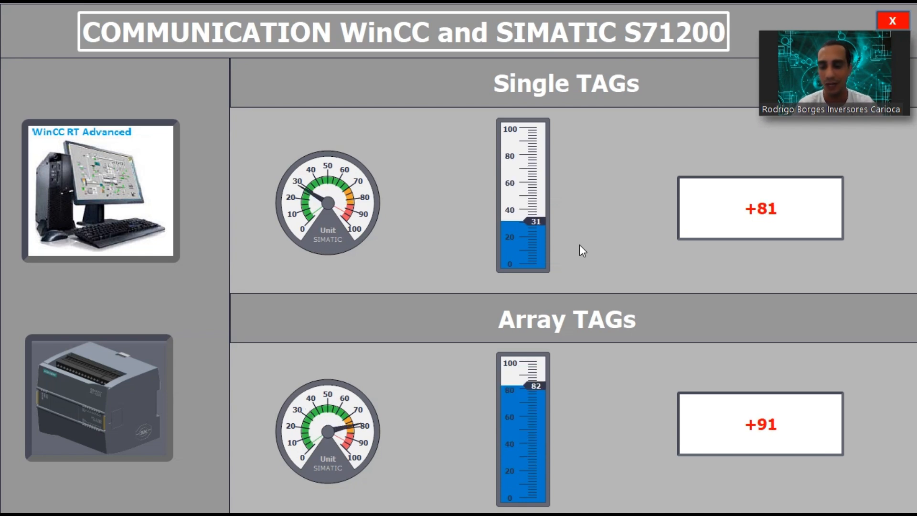
{"action": "key", "text": "super+Right"}
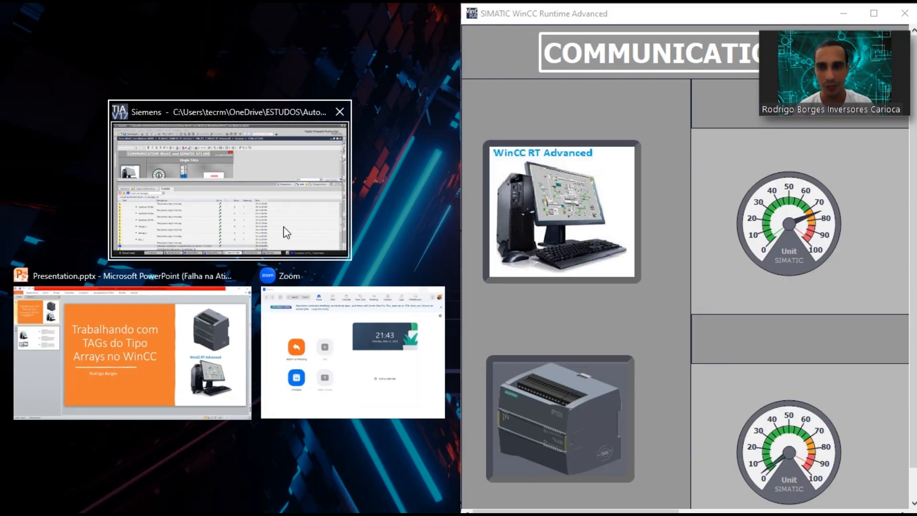
{"action": "left_click", "coordinate": [277, 173]}
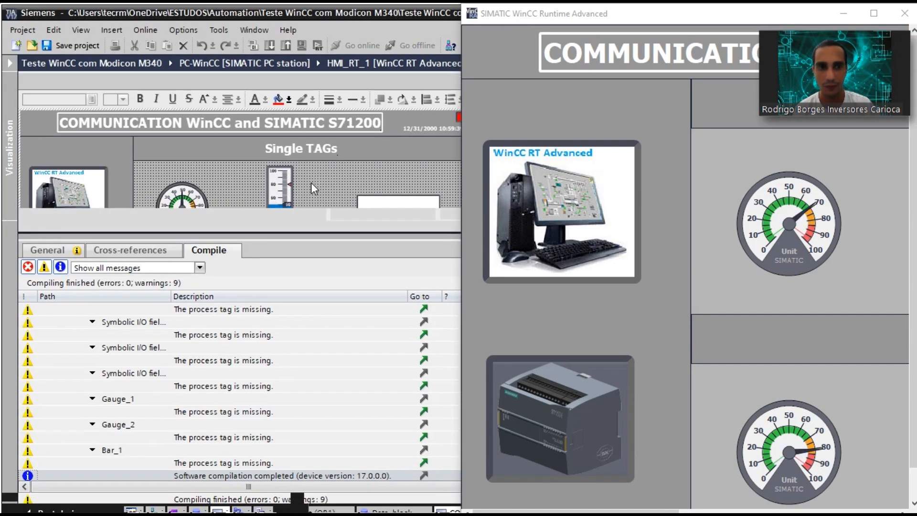
{"action": "left_click_drag", "start_coordinate": [641, 512], "coordinate": [800, 511]}
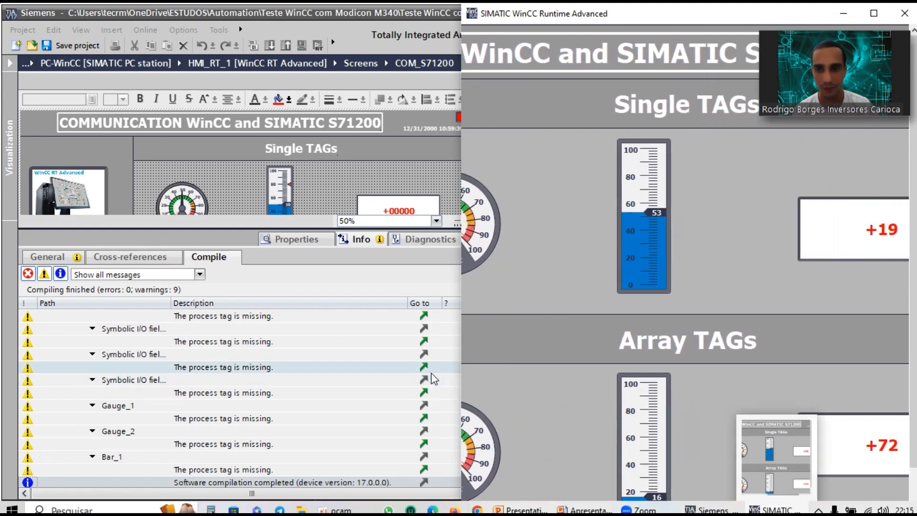
Switch to the PowerPoint slide show, end it discarding the ink annotations, and close the presentation.
{"action": "left_click", "coordinate": [11, 67]}
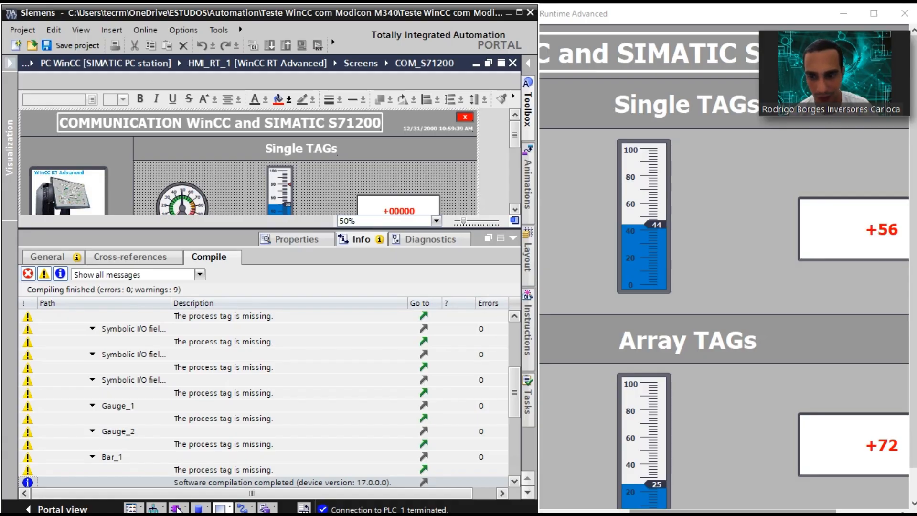
{"action": "left_click", "coordinate": [176, 507]}
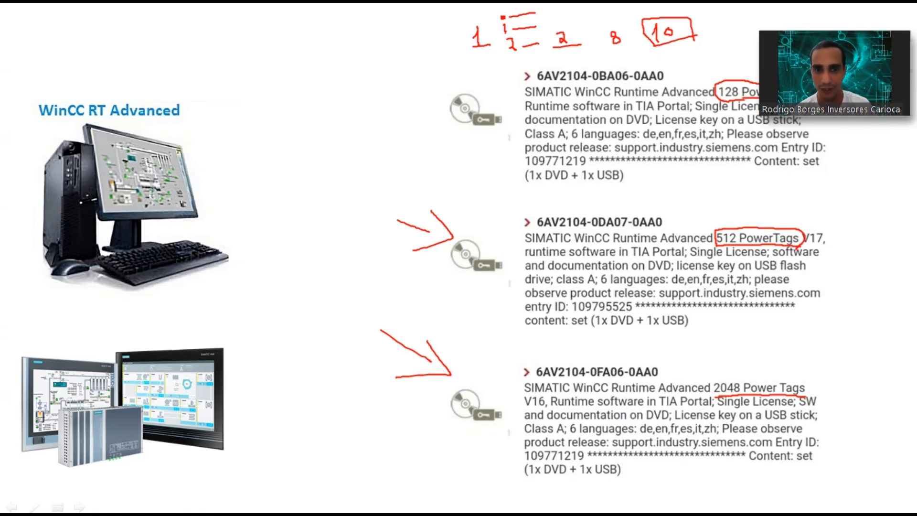
{"action": "key", "text": "super"}
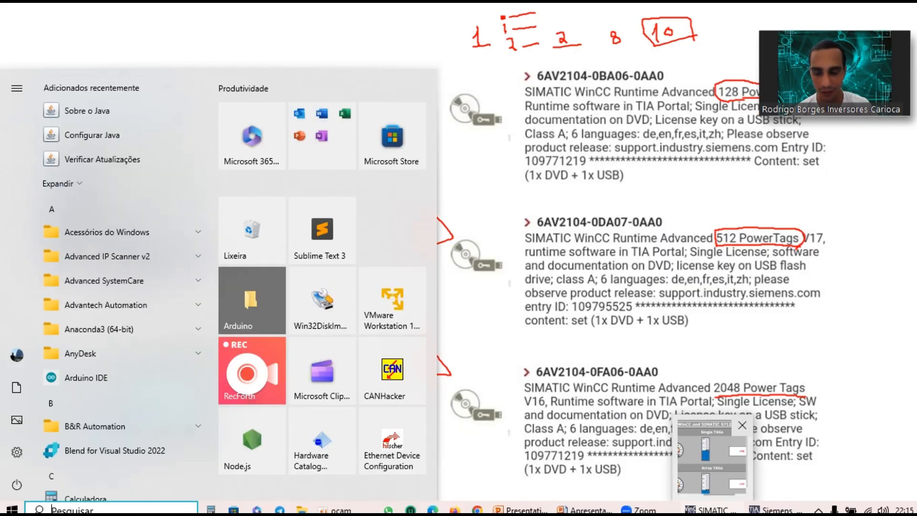
{"action": "left_click", "coordinate": [777, 510]}
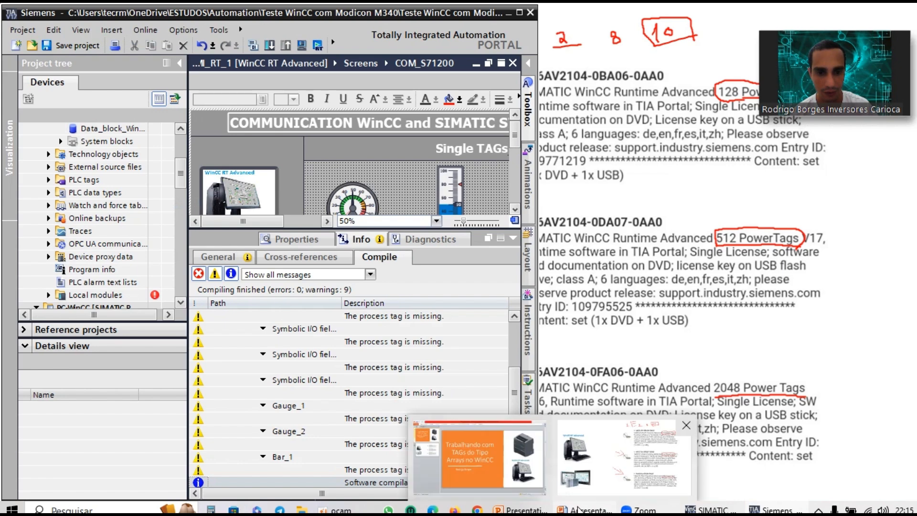
{"action": "left_click", "coordinate": [578, 510]}
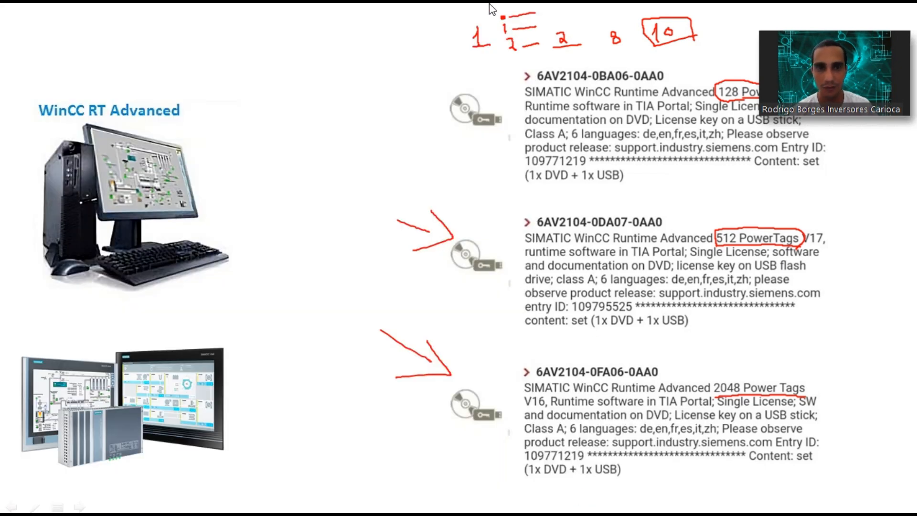
{"action": "key", "text": "Escape"}
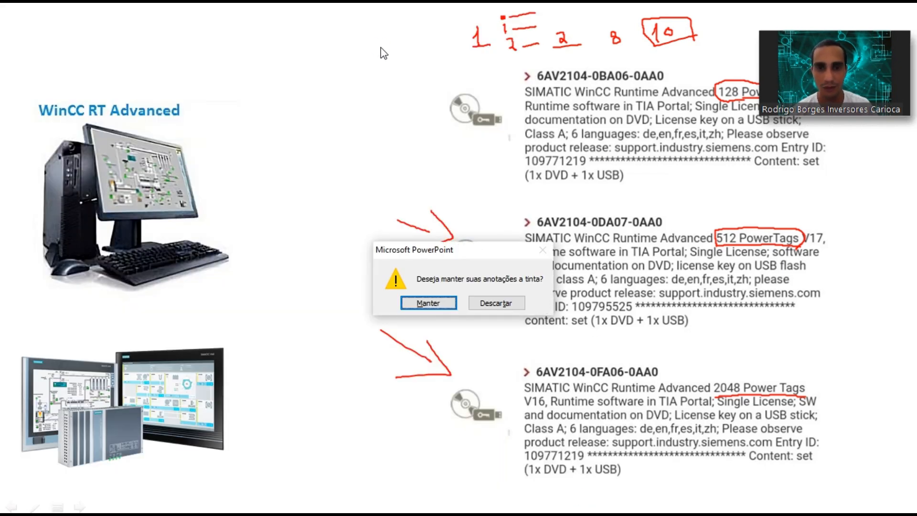
{"action": "left_click", "coordinate": [492, 305]}
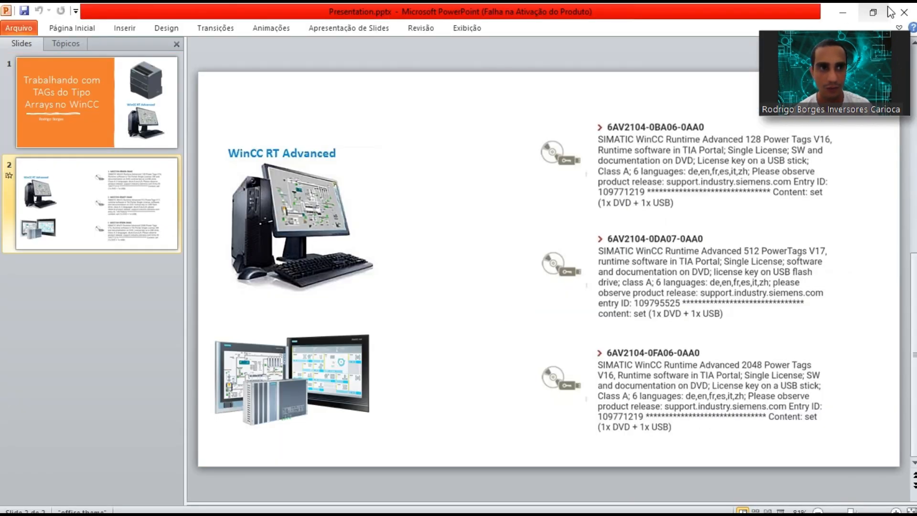
{"action": "left_click", "coordinate": [901, 16]}
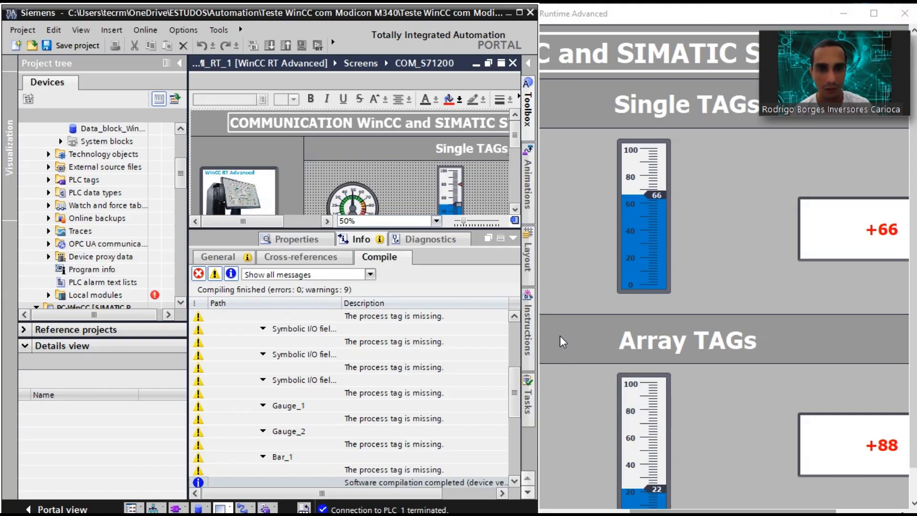
Display Main [OB1] with the compile messages and project tree collapsed, and turn on online monitoring of the block.
{"action": "left_click", "coordinate": [514, 239]}
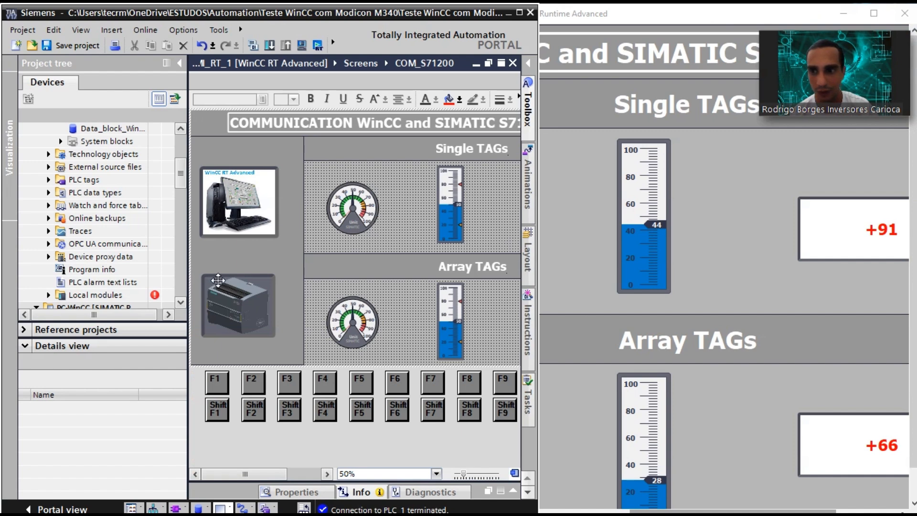
{"action": "left_click", "coordinate": [175, 508]}
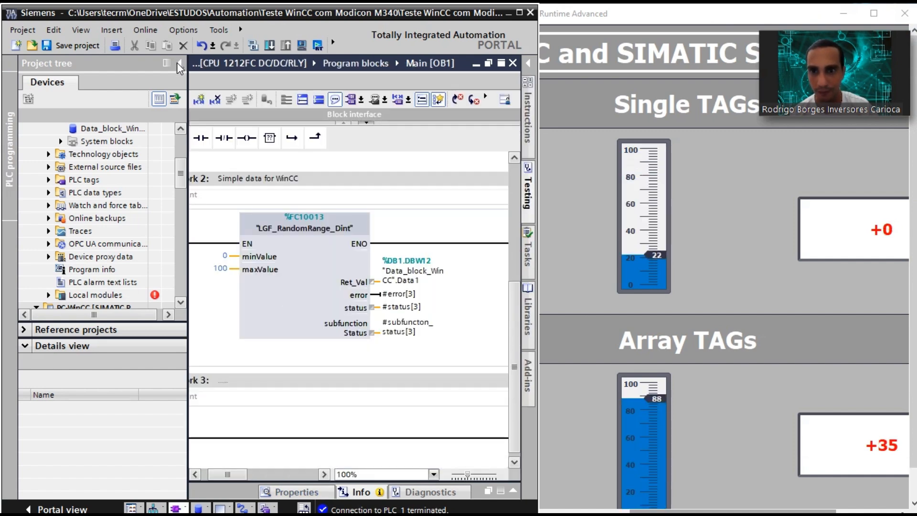
{"action": "left_click", "coordinate": [178, 63]}
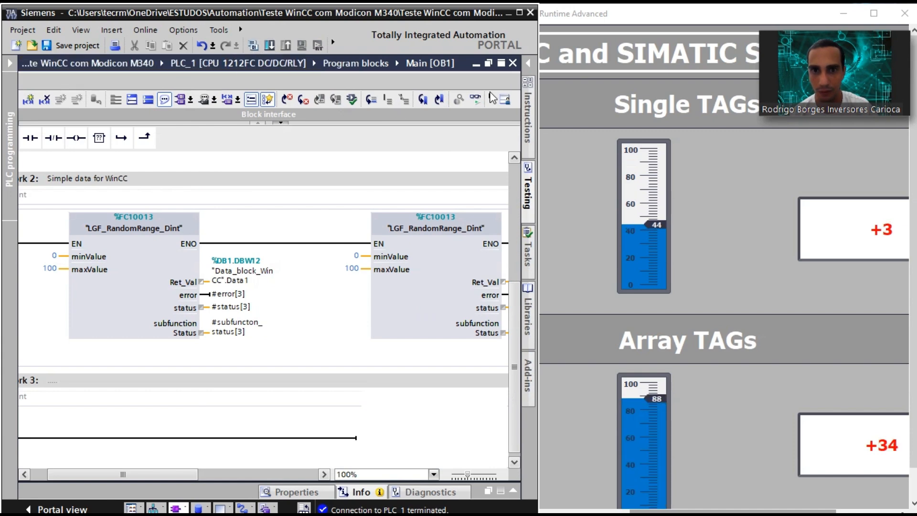
{"action": "left_click", "coordinate": [475, 99]}
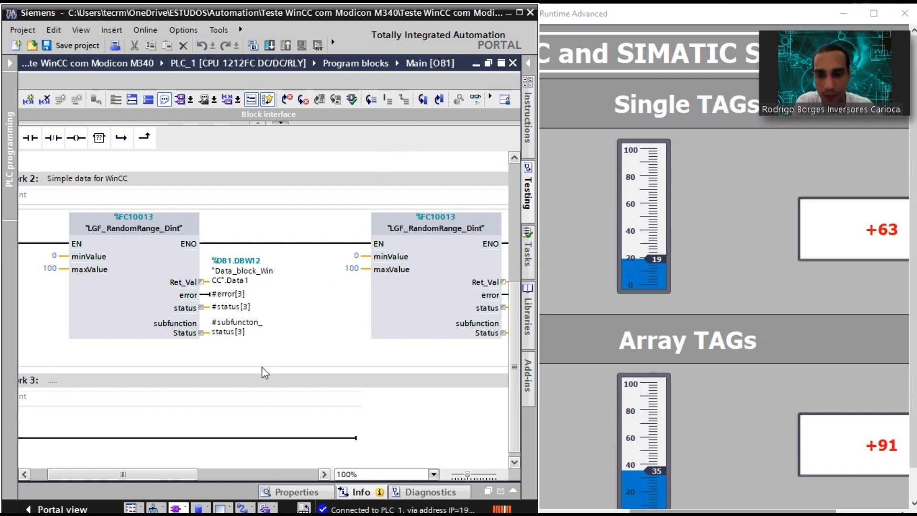
Examine the live outputs of the LGF_RandomRange_Dint blocks in Network 1 of Main [OB1] alongside the runtime screen.
{"action": "left_click_drag", "start_coordinate": [190, 477], "coordinate": [152, 472]}
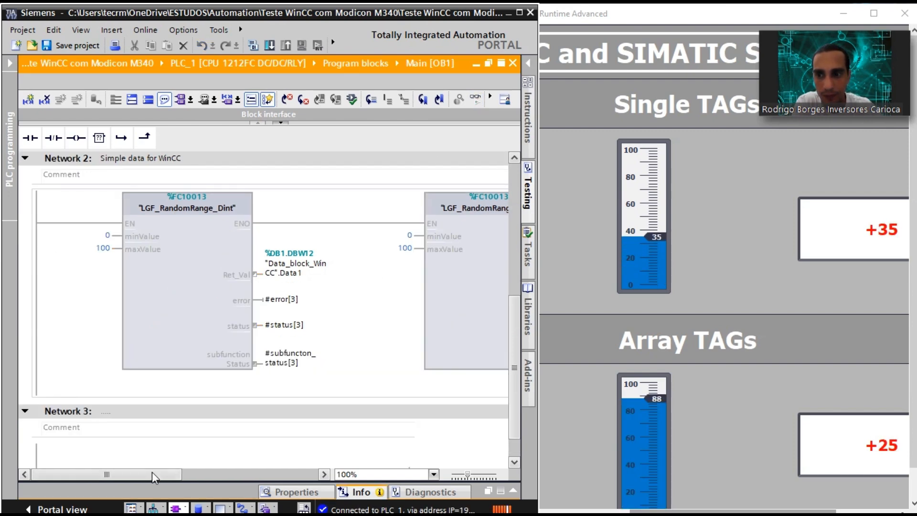
{"action": "left_click_drag", "start_coordinate": [514, 321], "coordinate": [516, 197]}
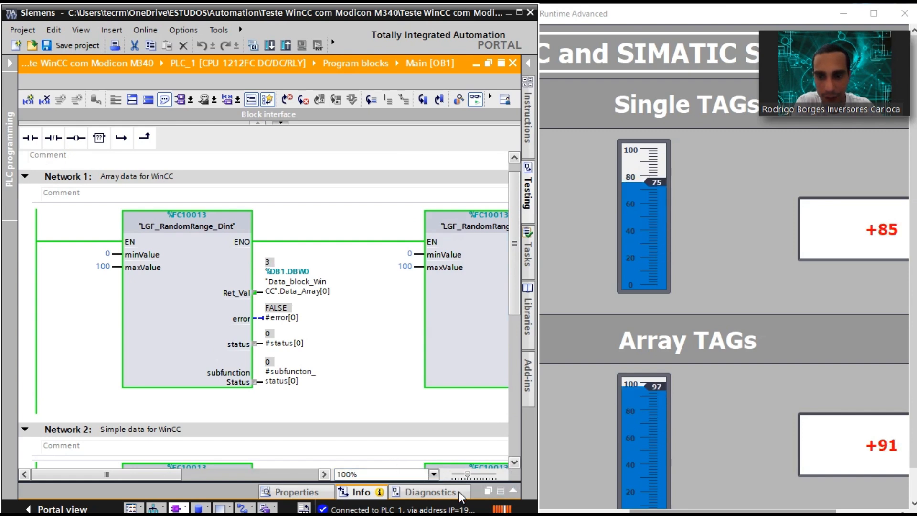
{"action": "left_click", "coordinate": [324, 474]}
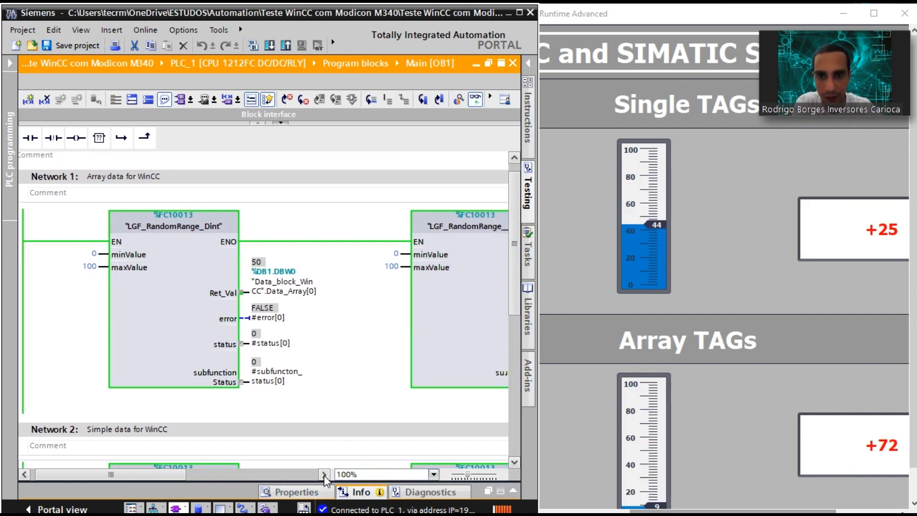
{"action": "left_click", "coordinate": [324, 475]}
{"action": "left_click", "coordinate": [324, 475]}
{"action": "left_click", "coordinate": [324, 475]}
{"action": "left_click", "coordinate": [324, 474]}
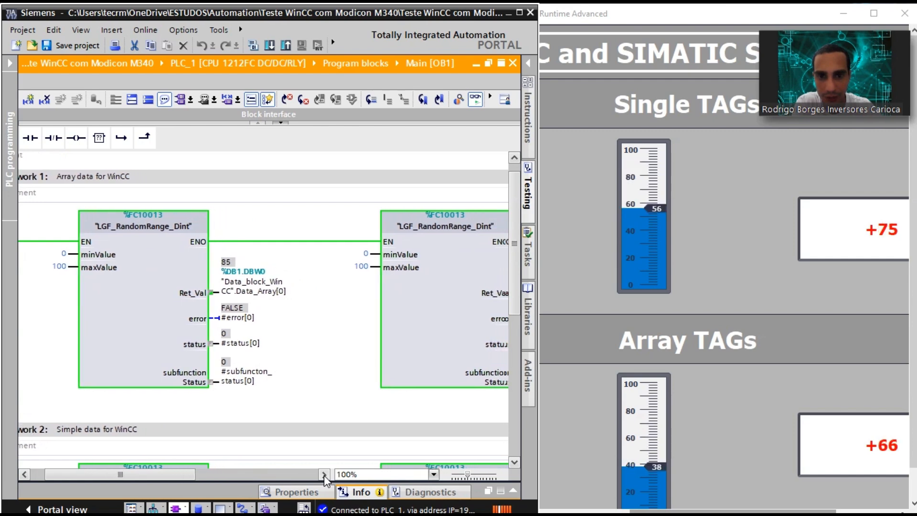
{"action": "left_click", "coordinate": [323, 474]}
{"action": "left_click", "coordinate": [324, 475]}
{"action": "left_click", "coordinate": [324, 474]}
{"action": "left_click", "coordinate": [323, 474]}
{"action": "left_click", "coordinate": [324, 474]}
{"action": "left_click", "coordinate": [324, 475]}
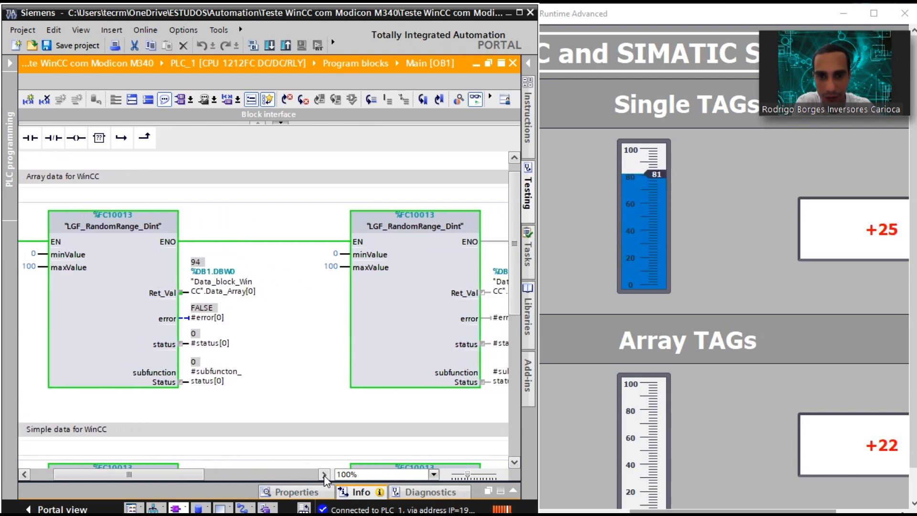
{"action": "left_click", "coordinate": [324, 474]}
{"action": "left_click", "coordinate": [324, 474]}
{"action": "left_click", "coordinate": [324, 474]}
{"action": "left_click", "coordinate": [324, 474]}
{"action": "left_click", "coordinate": [324, 474]}
{"action": "left_click_drag", "start_coordinate": [192, 480], "coordinate": [296, 469]}
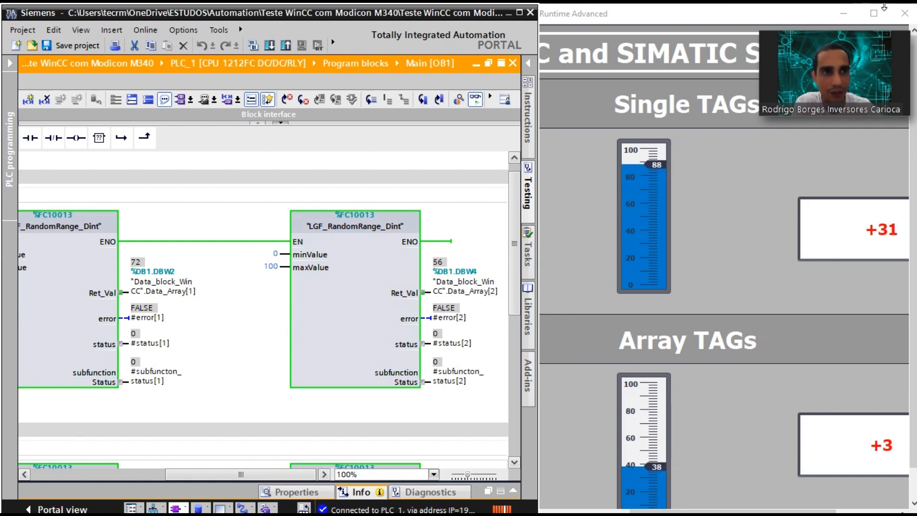
Maximize the runtime to check the whole screen, close it, and restore TIA Portal to full size.
{"action": "left_click", "coordinate": [873, 13]}
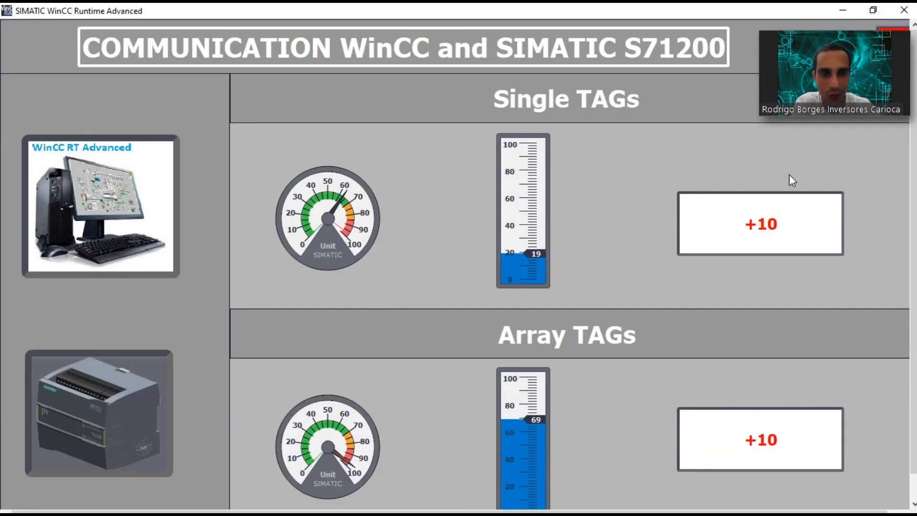
{"action": "mouse_move", "coordinate": [764, 70]}
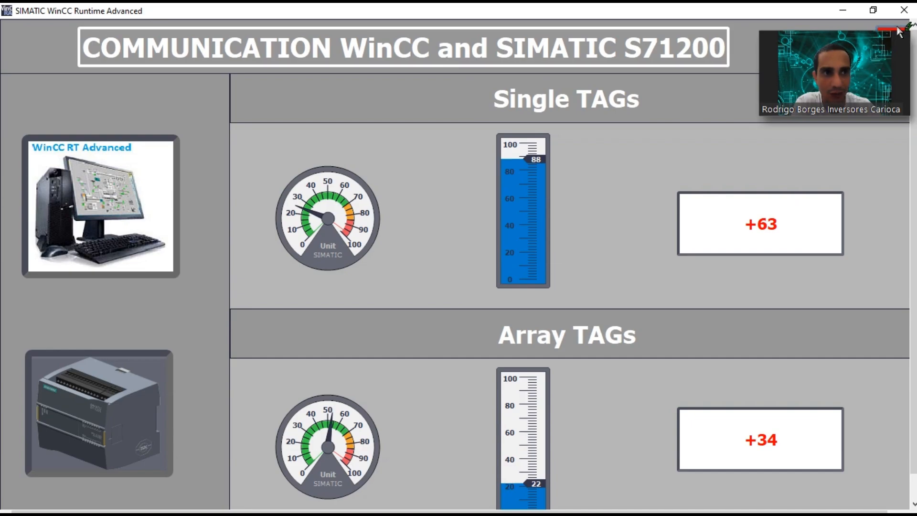
{"action": "left_click", "coordinate": [903, 10]}
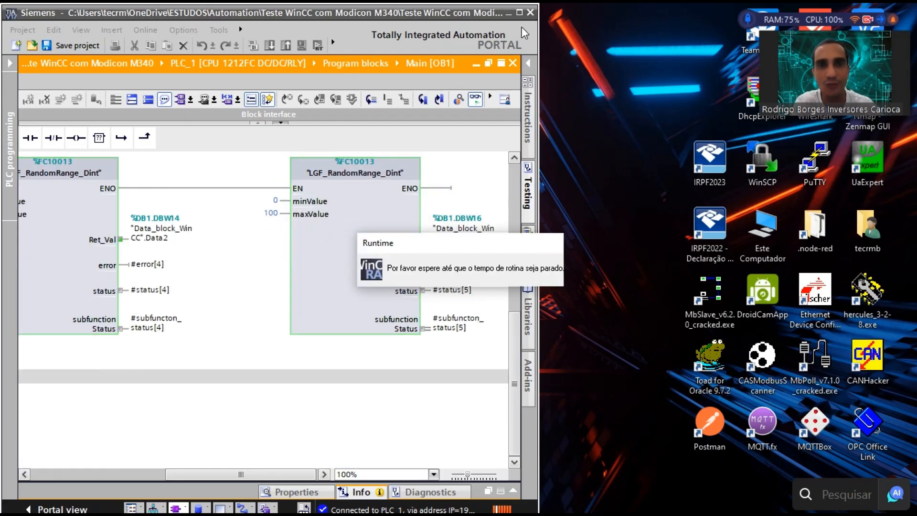
{"action": "left_click", "coordinate": [519, 13]}
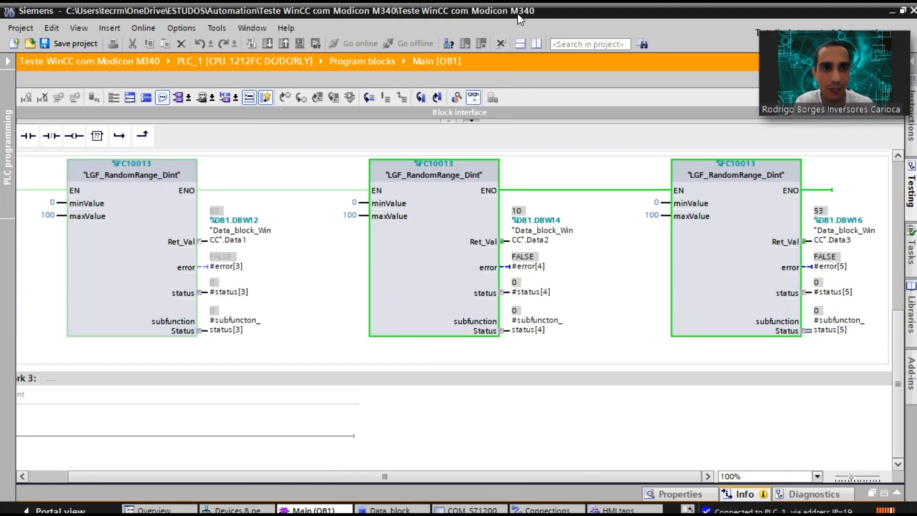
Show the HMI tags table at full width with the DataArray elements collapsed and the Data1 tag selected.
{"action": "left_click", "coordinate": [9, 62]}
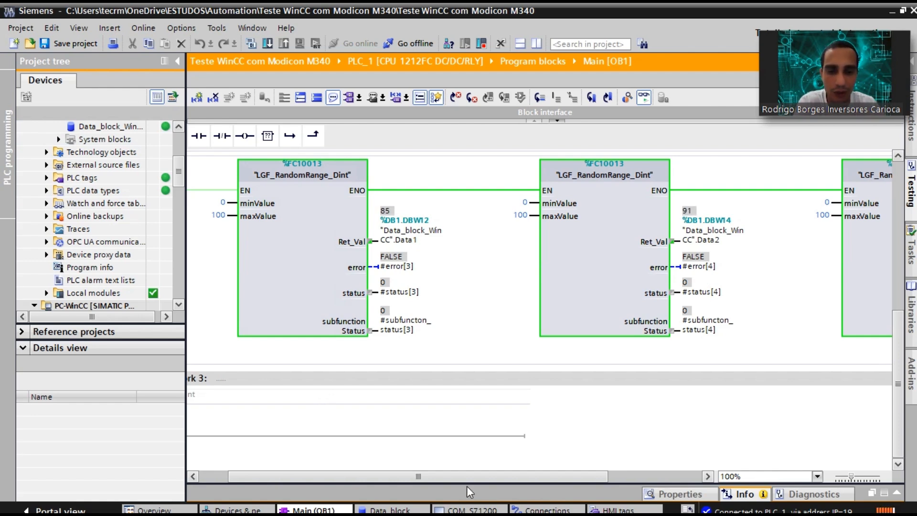
{"action": "left_click", "coordinate": [615, 508]}
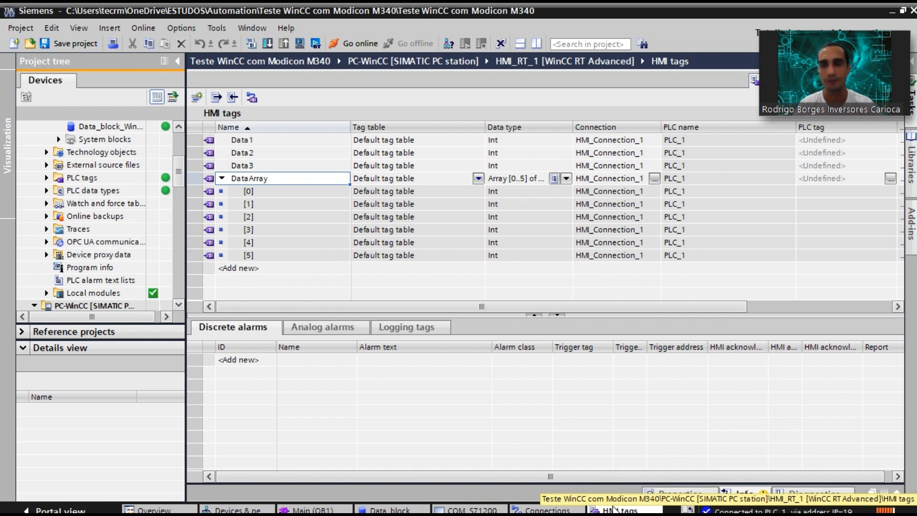
{"action": "left_click", "coordinate": [223, 179]}
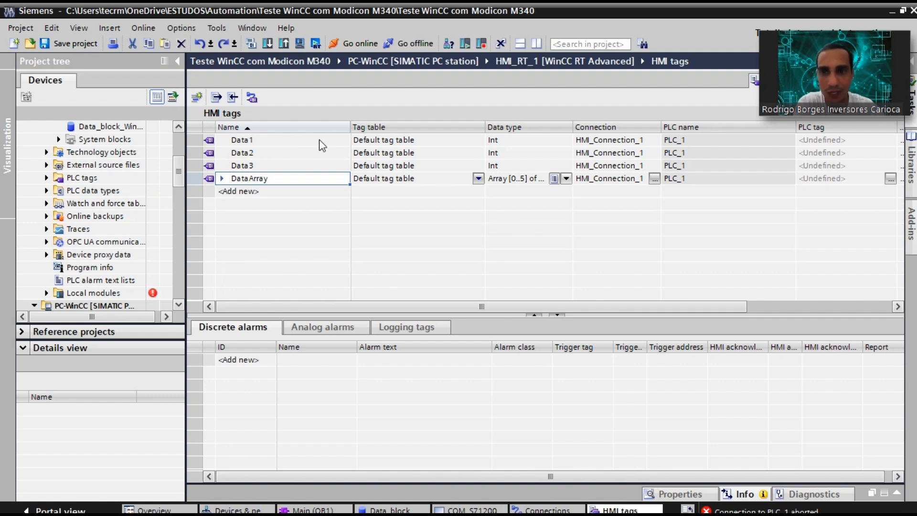
{"action": "left_click", "coordinate": [257, 143]}
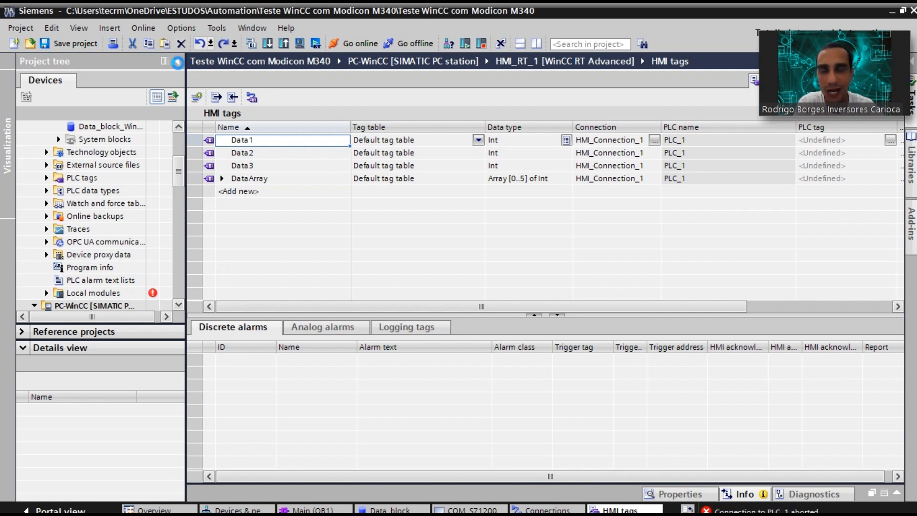
{"action": "left_click", "coordinate": [178, 63]}
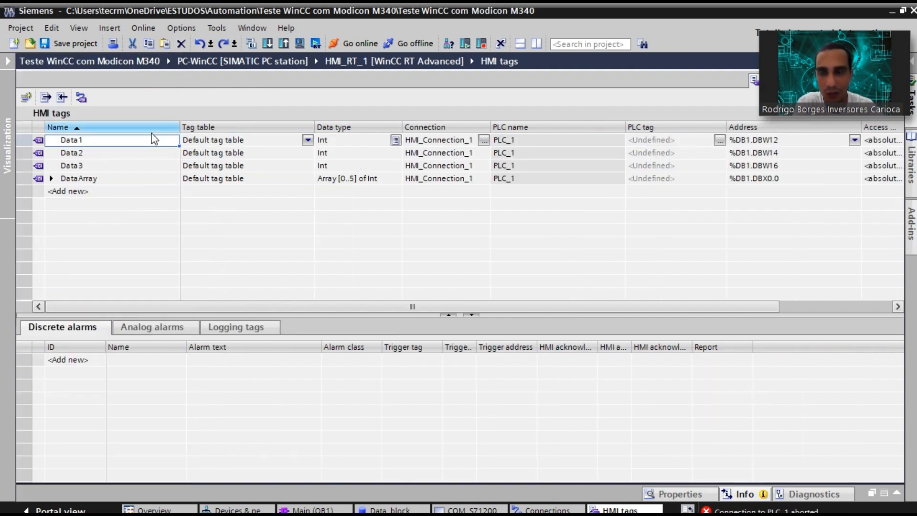
Review the General, Settings, Range and Linear scaling properties of the Data1 tag, and collapse its properties.
{"action": "right_click", "coordinate": [127, 142]}
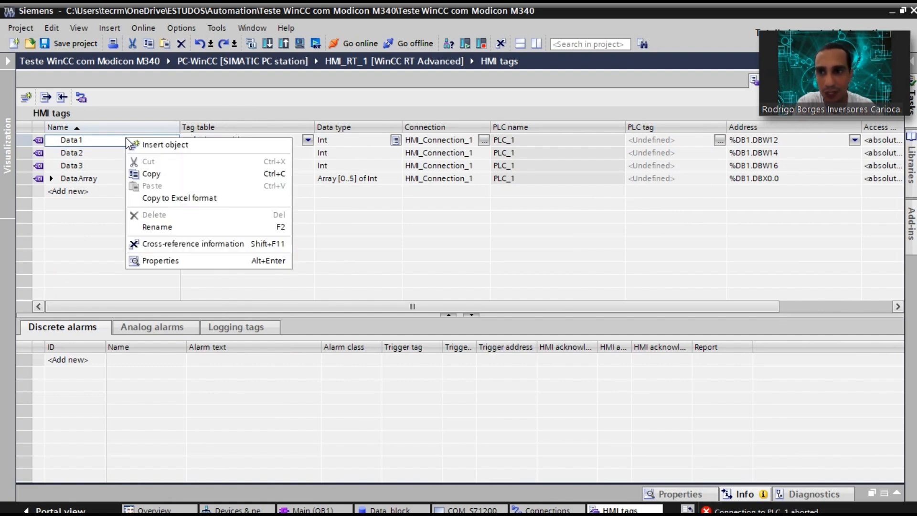
{"action": "left_click", "coordinate": [167, 261]}
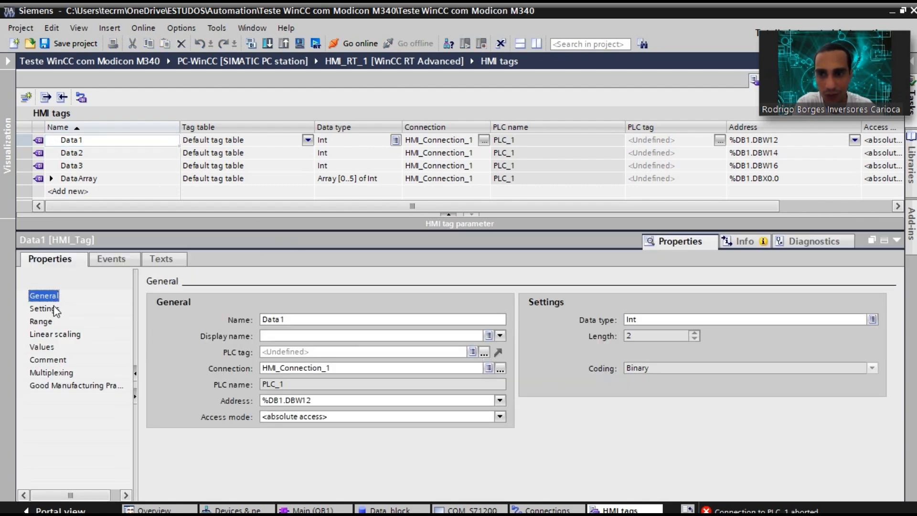
{"action": "left_click", "coordinate": [55, 312]}
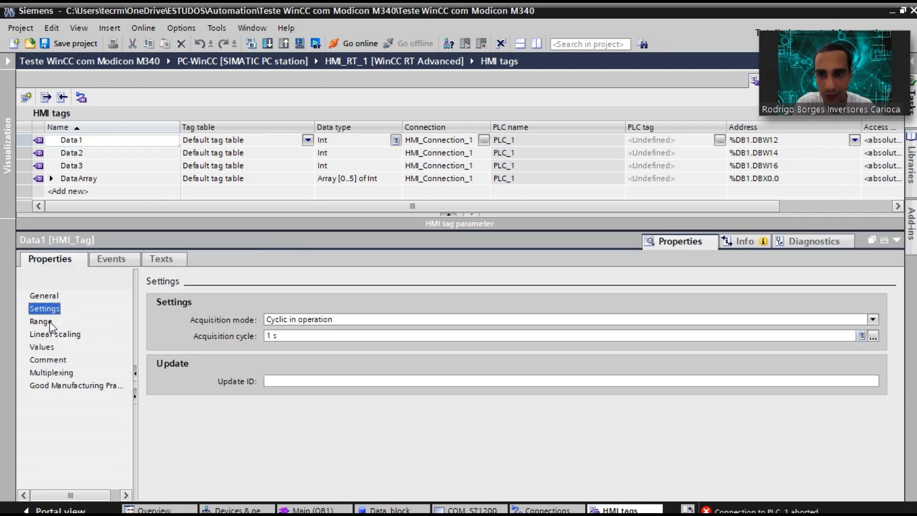
{"action": "left_click", "coordinate": [53, 323]}
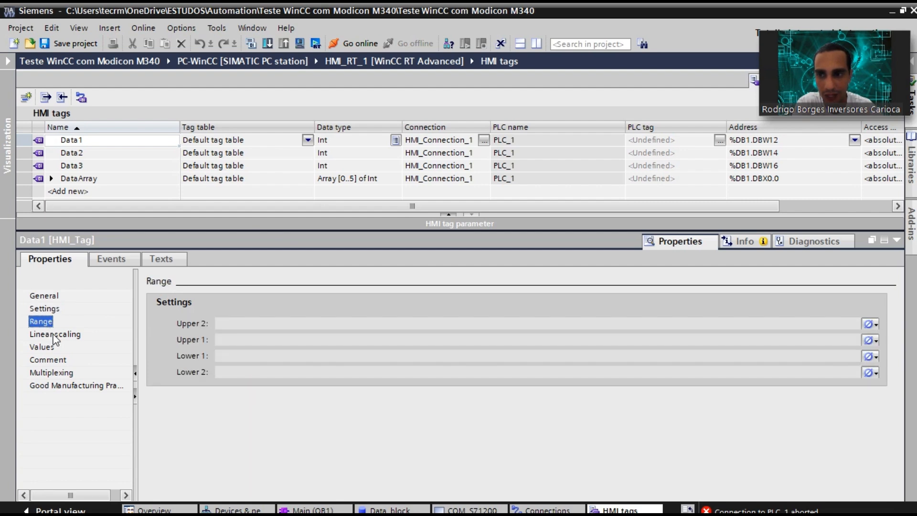
{"action": "left_click", "coordinate": [54, 335]}
{"action": "left_click", "coordinate": [48, 296]}
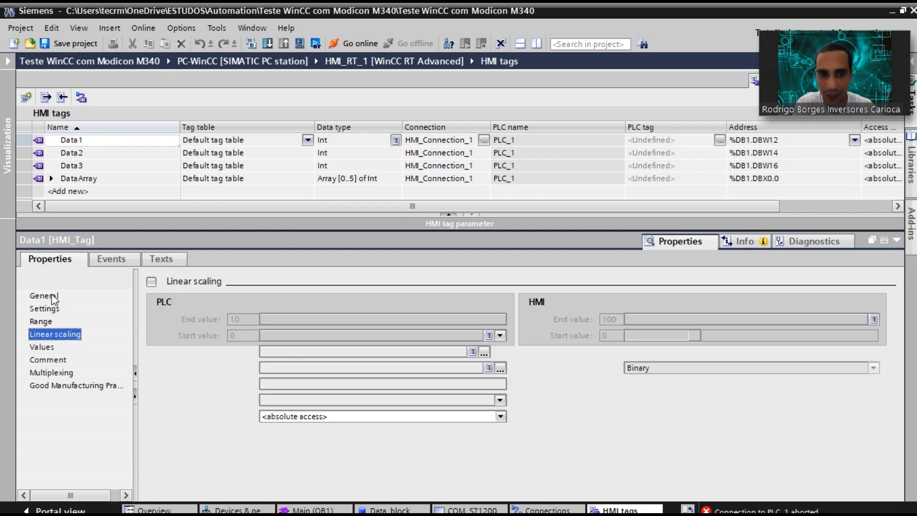
{"action": "left_click", "coordinate": [897, 242]}
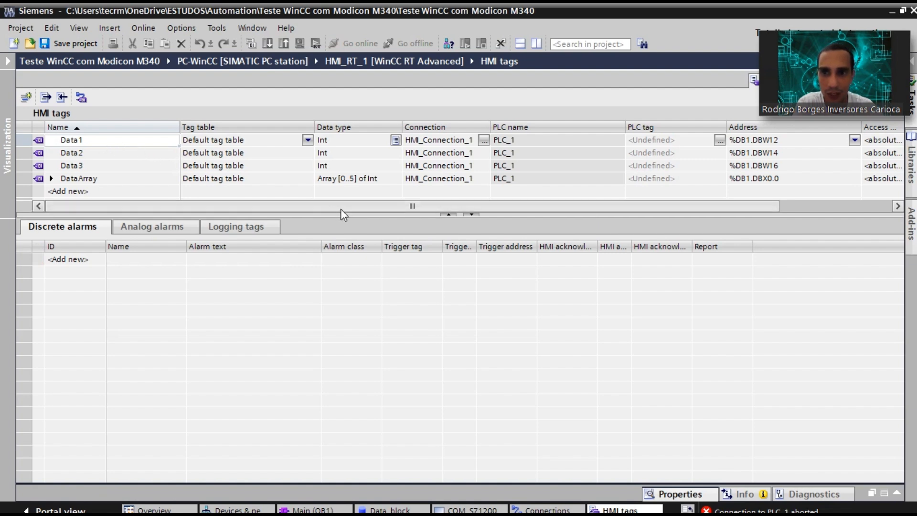
Review the acquisition cycles available for the Data1 tag, from 100 ms to 1 h, and close the list without changing the cycle.
{"action": "left_click_drag", "start_coordinate": [342, 208], "coordinate": [399, 208]}
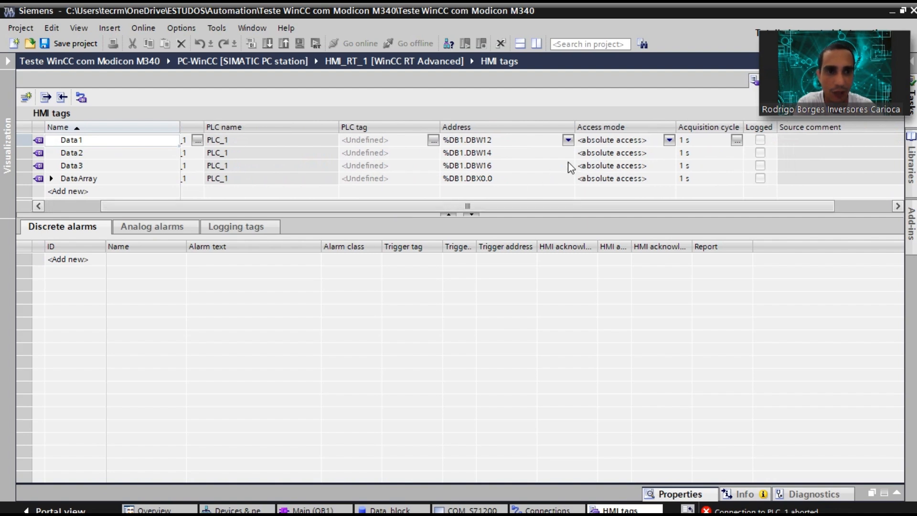
{"action": "left_click", "coordinate": [737, 145]}
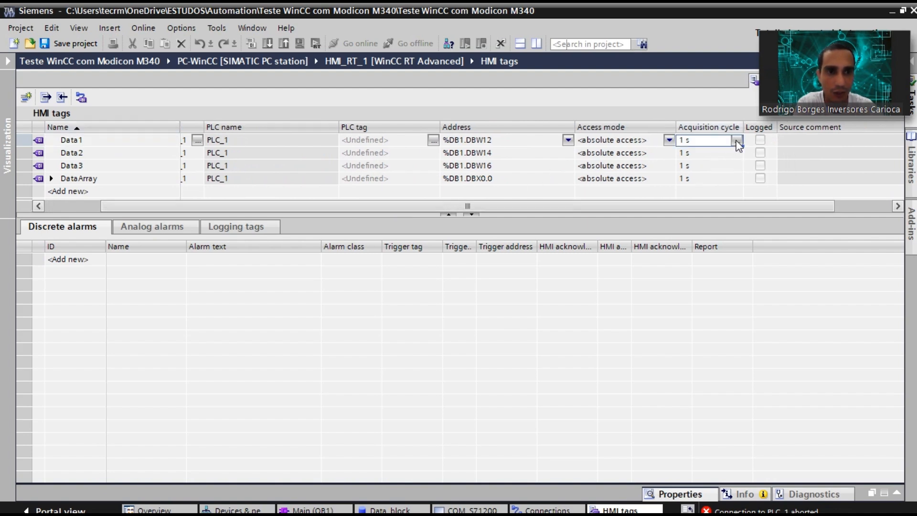
{"action": "left_click", "coordinate": [738, 145]}
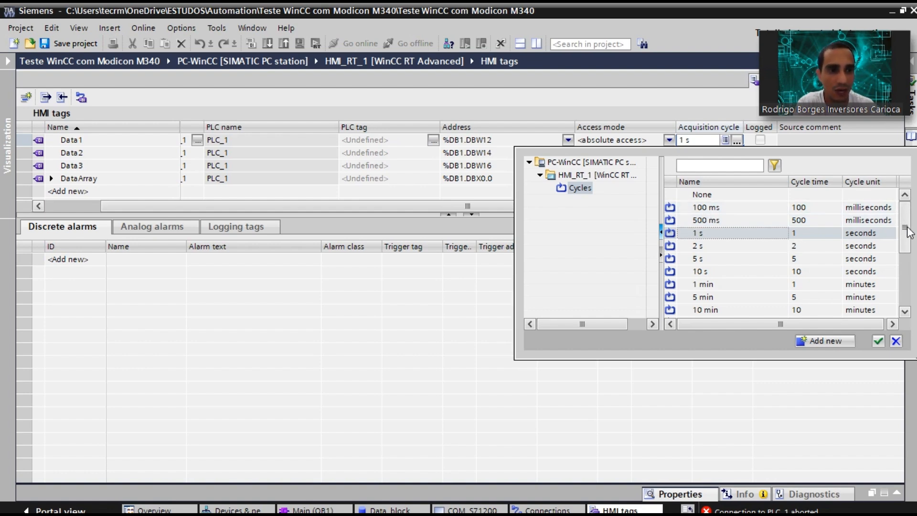
{"action": "left_click_drag", "start_coordinate": [907, 227], "coordinate": [907, 274]}
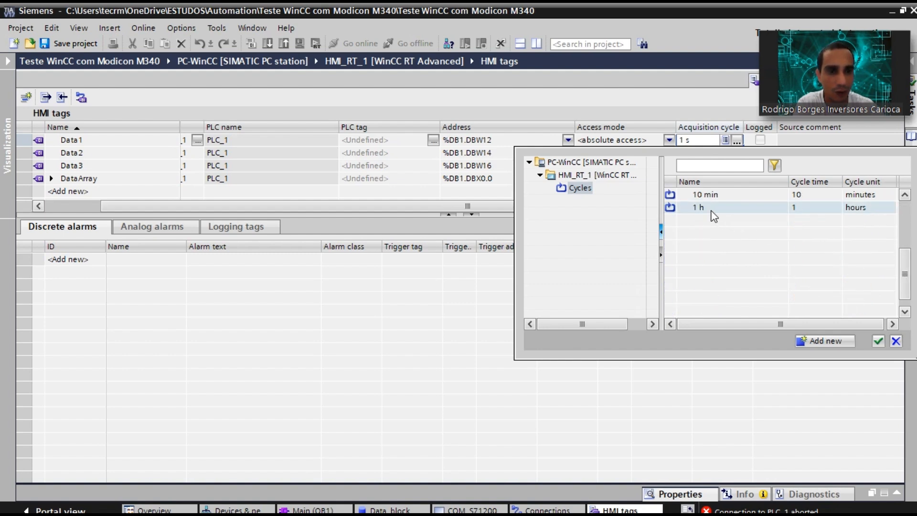
{"action": "left_click_drag", "start_coordinate": [906, 277], "coordinate": [906, 224]}
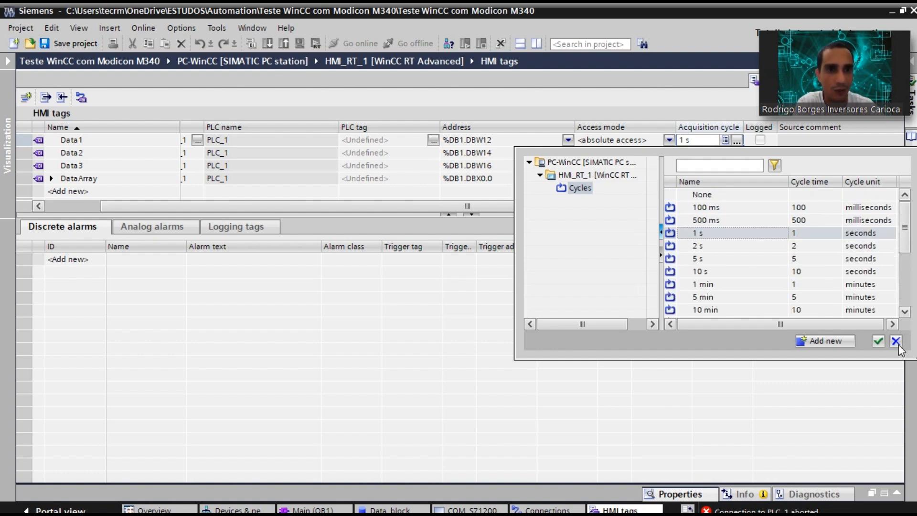
{"action": "left_click", "coordinate": [896, 341]}
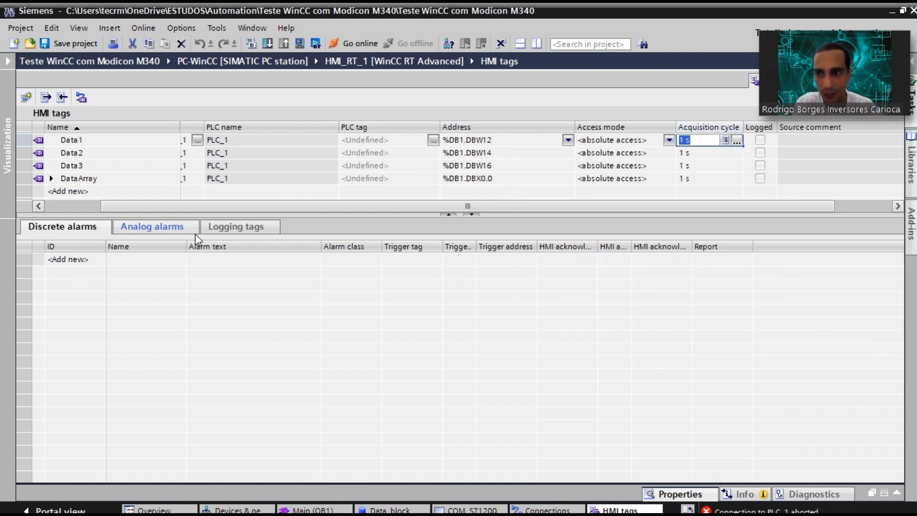
Expand DataArray to review the addresses and acquisition cycles of elements [0] to [5], and collapse the array.
{"action": "left_click", "coordinate": [51, 179]}
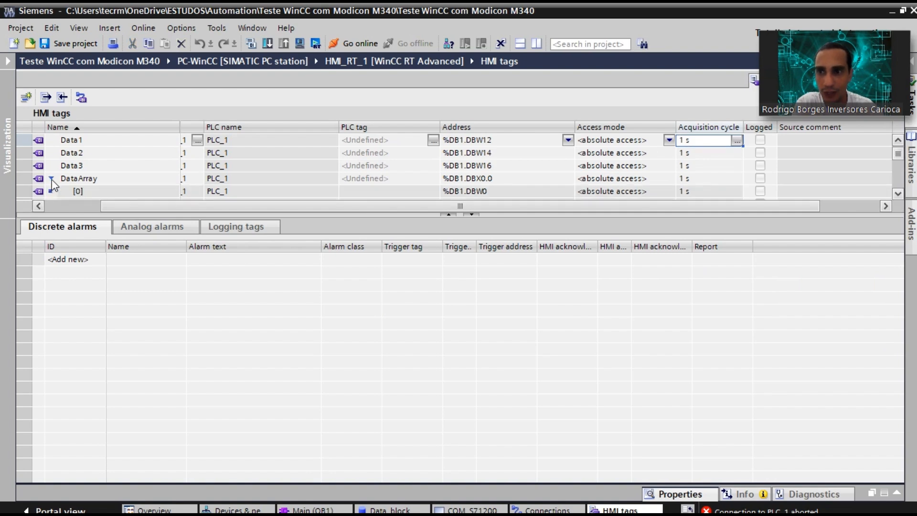
{"action": "left_click", "coordinate": [473, 214]}
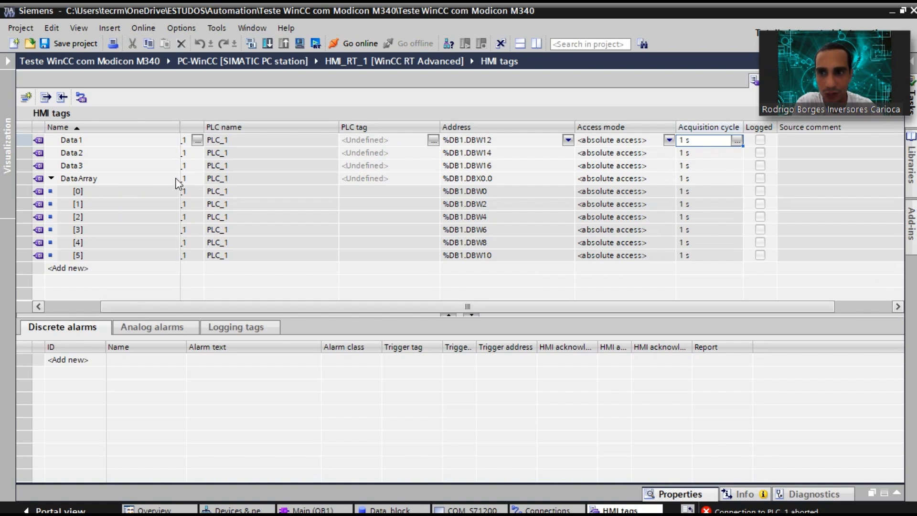
{"action": "left_click", "coordinate": [704, 180]}
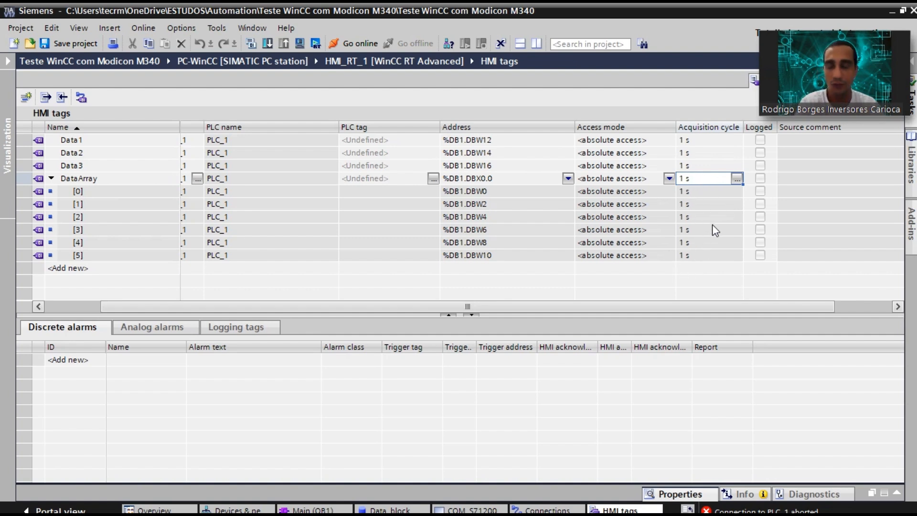
{"action": "left_click", "coordinate": [145, 196]}
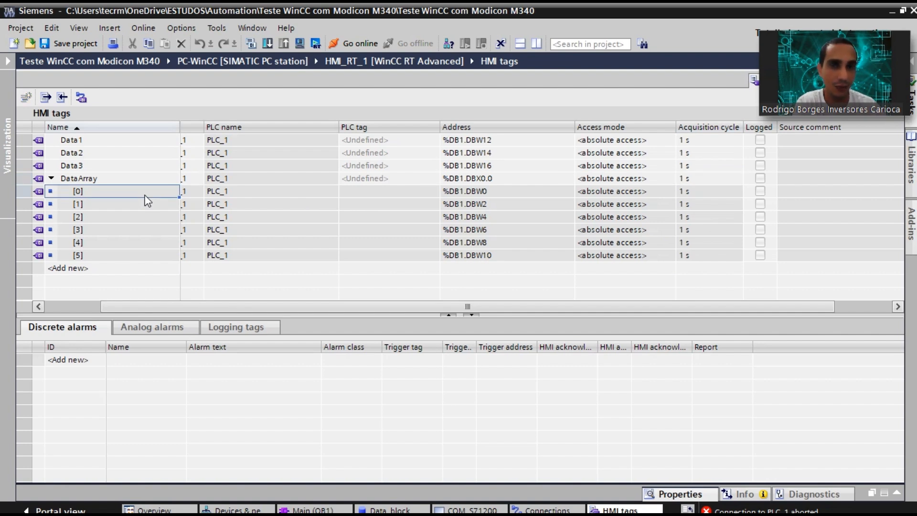
{"action": "left_click", "coordinate": [106, 231]}
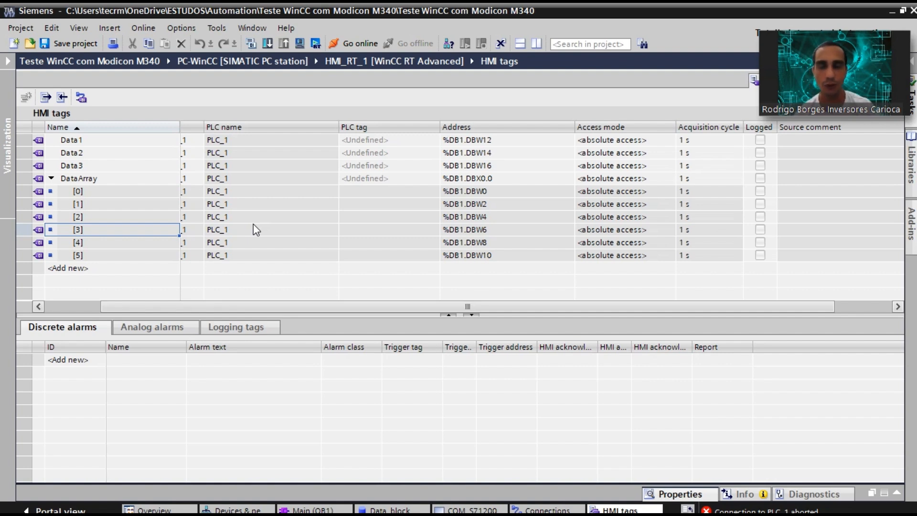
{"action": "left_click", "coordinate": [52, 178]}
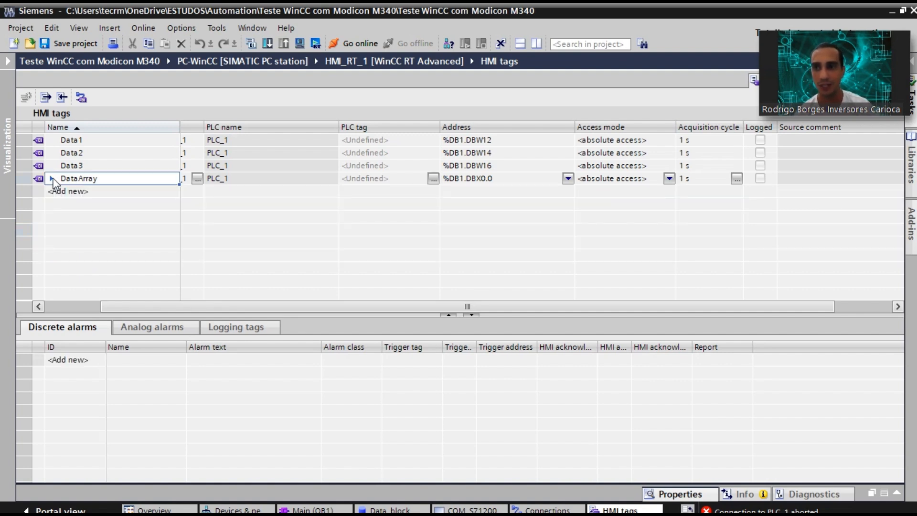
{"action": "left_click", "coordinate": [112, 179]}
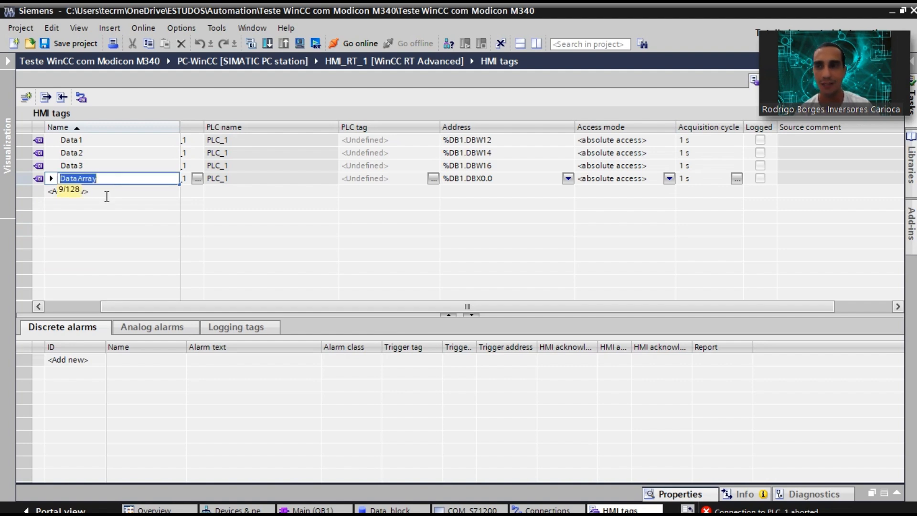
{"action": "key", "text": "Return"}
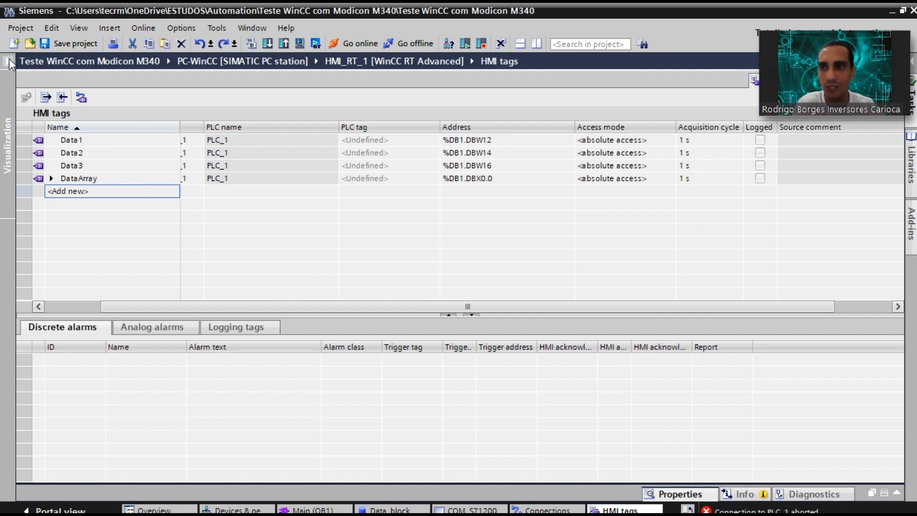
Show the COM_S71200 screen, inspect the general properties of the Array TAGs gauge, and shrink the properties area to reveal more of the screen.
{"action": "left_click", "coordinate": [471, 509]}
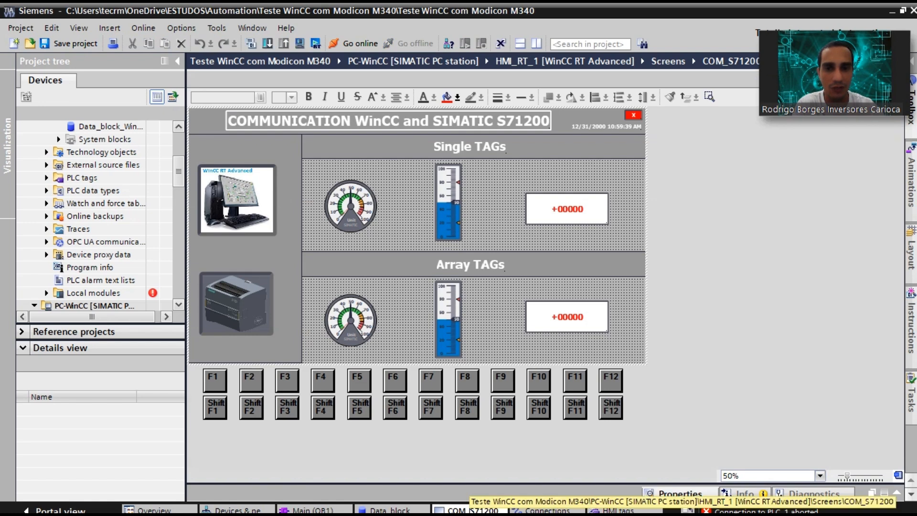
{"action": "left_click", "coordinate": [343, 322]}
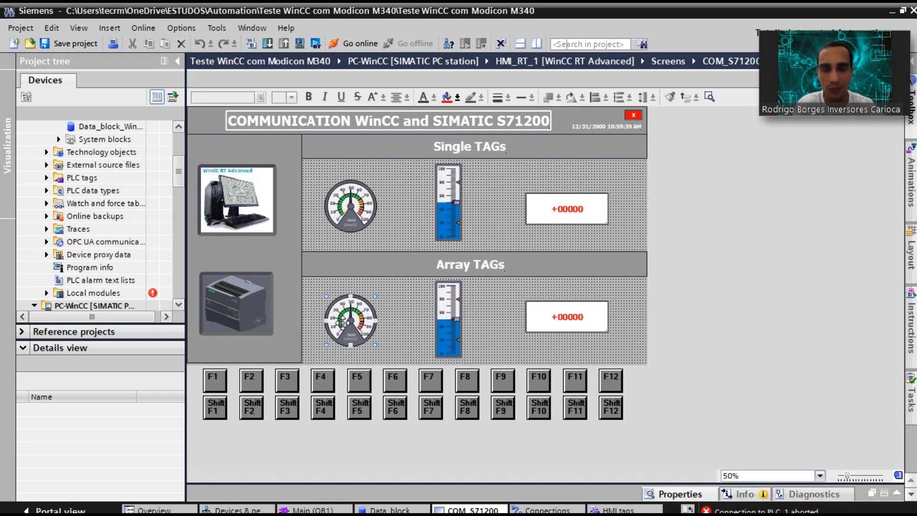
{"action": "double_click", "coordinate": [342, 322]}
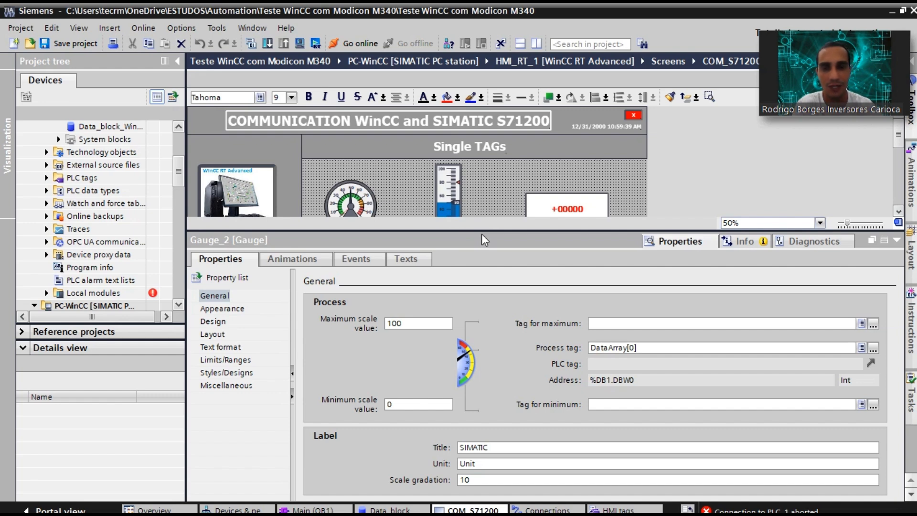
{"action": "left_click_drag", "start_coordinate": [482, 230], "coordinate": [498, 330]}
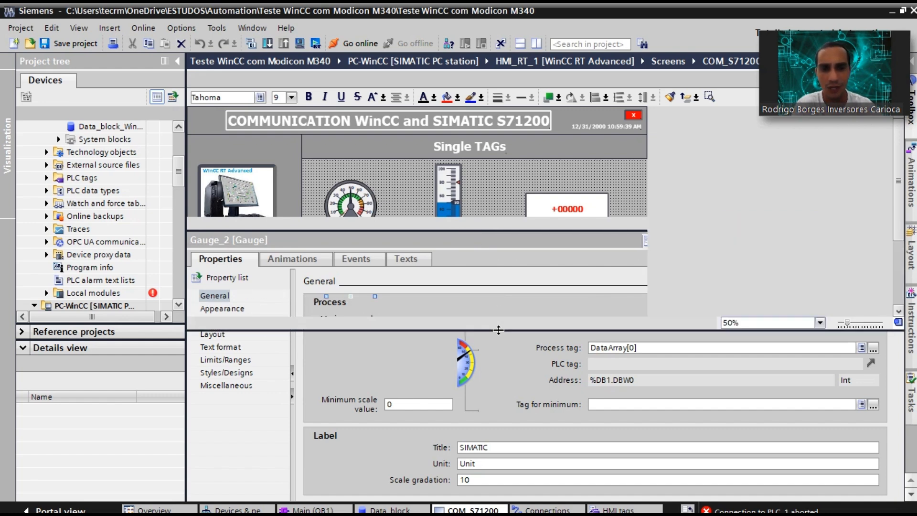